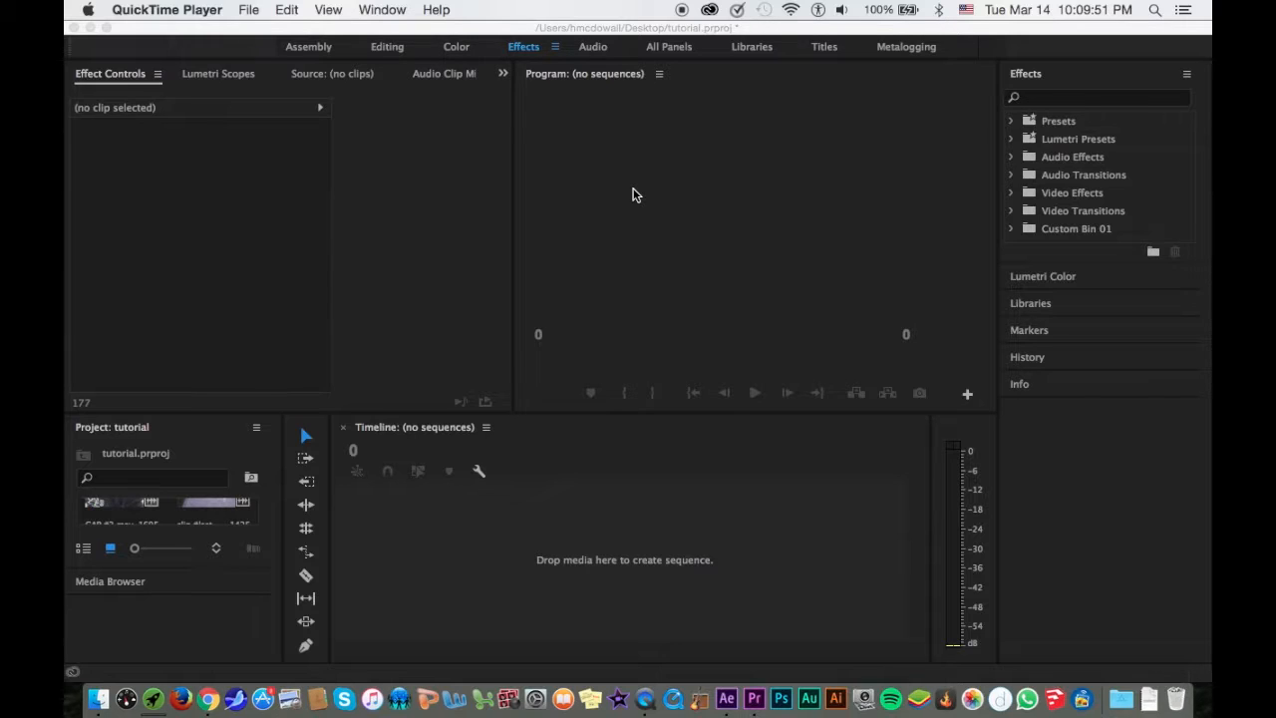
Step: Enlarge the project thumbnails and create a new sequence from clip #last.mov
click(621, 591)
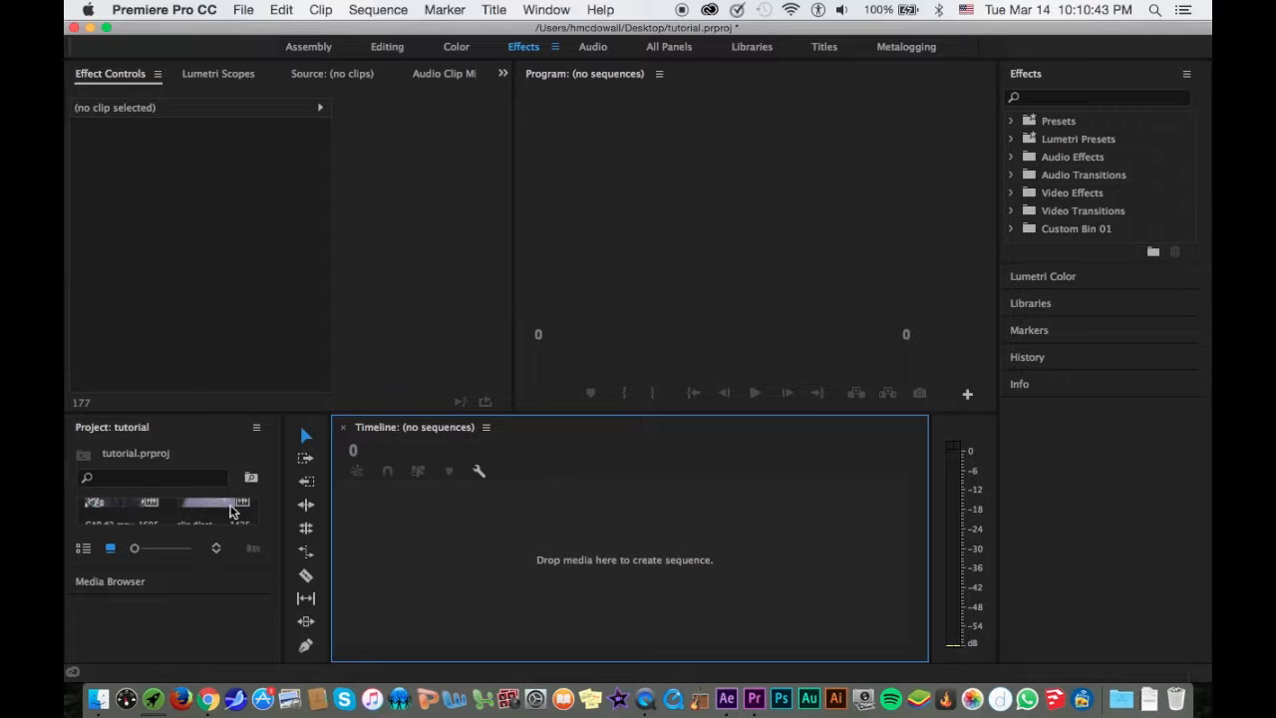
click(164, 534)
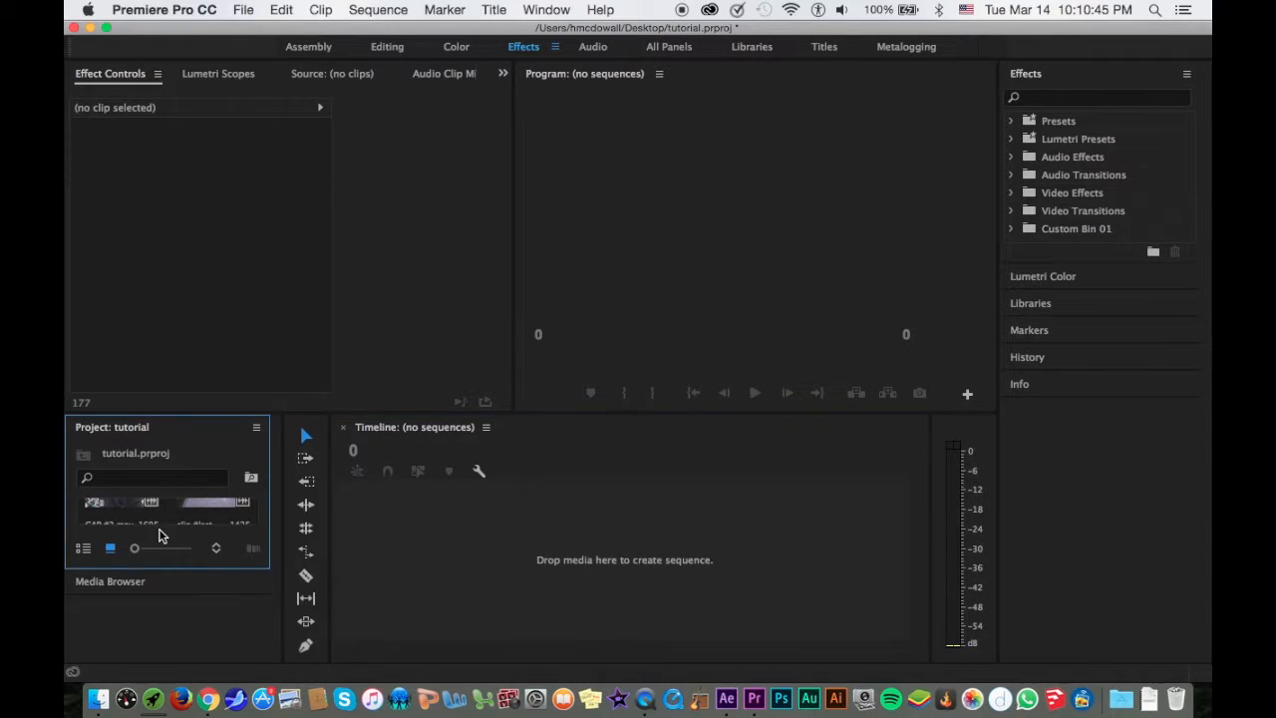
drag(133, 549, 426, 567)
scroll(155, 556, down, 3)
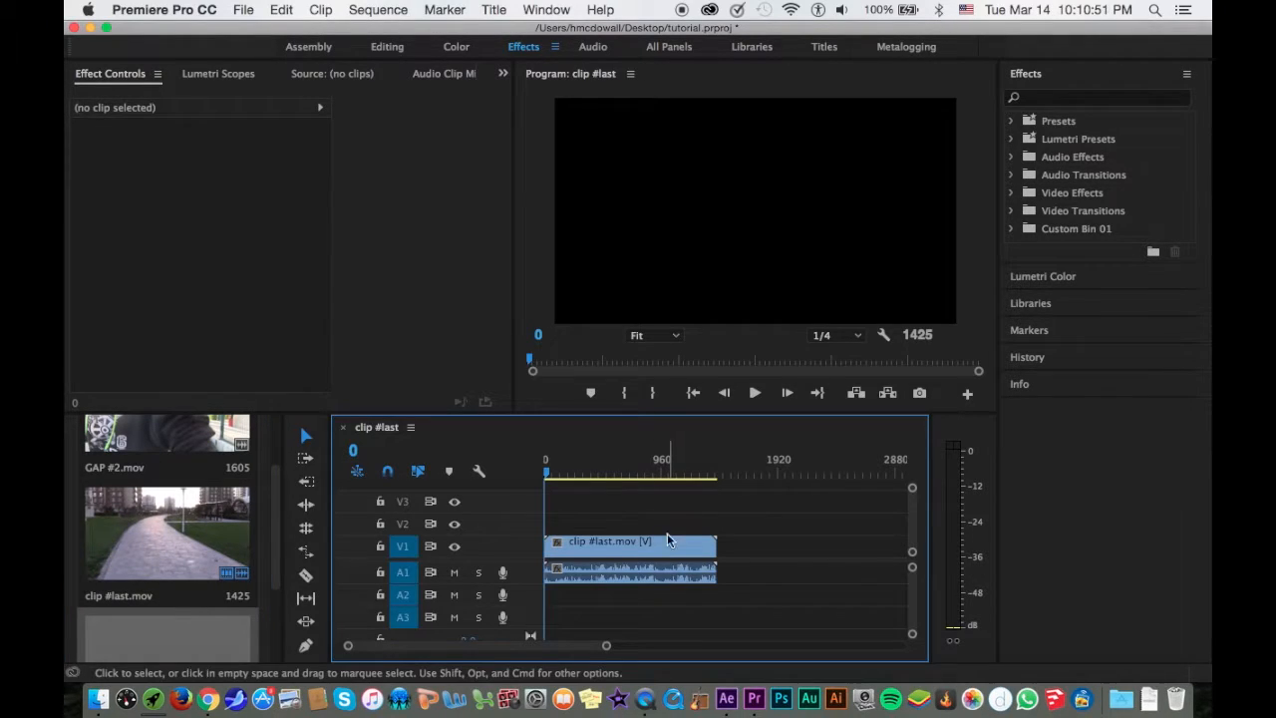
Step: Unlink the audio from clip #last.mov in the timeline and delete the audio part
right_click(670, 540)
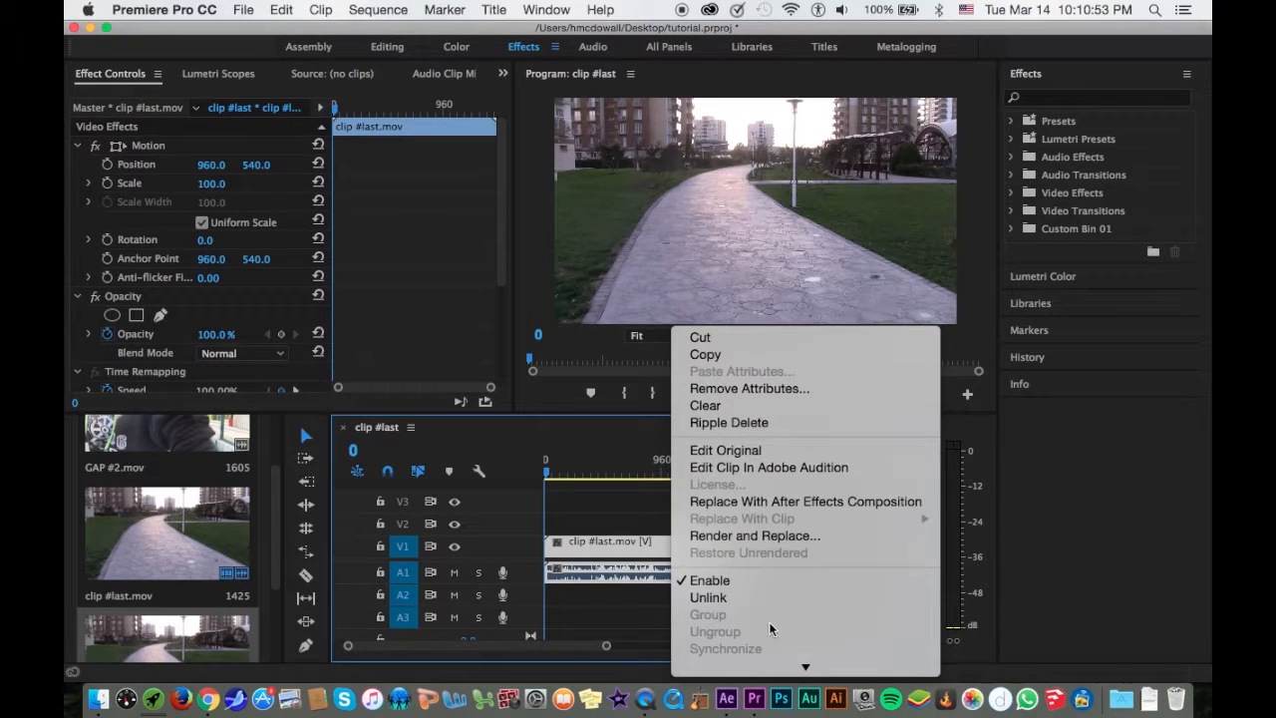
click(756, 595)
click(673, 574)
key(Delete)
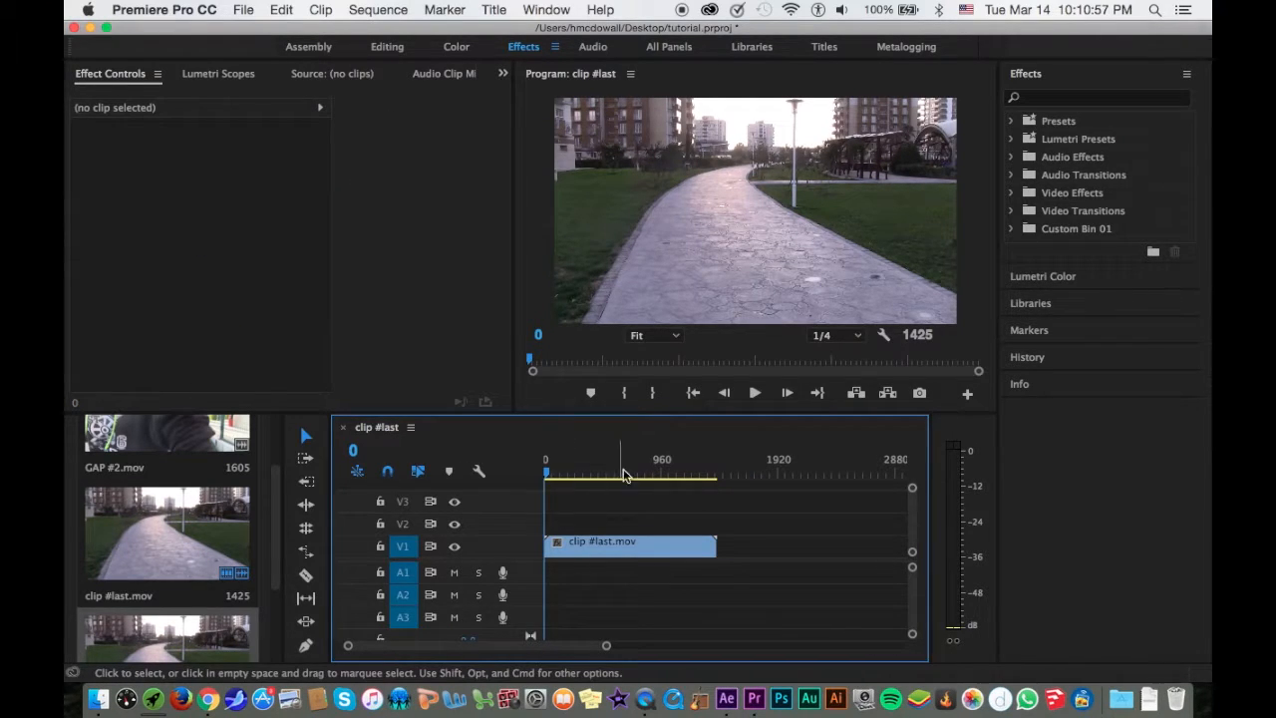
Step: Switch to After Effects and clear the "levels" search from the Effects & Presets list
click(651, 476)
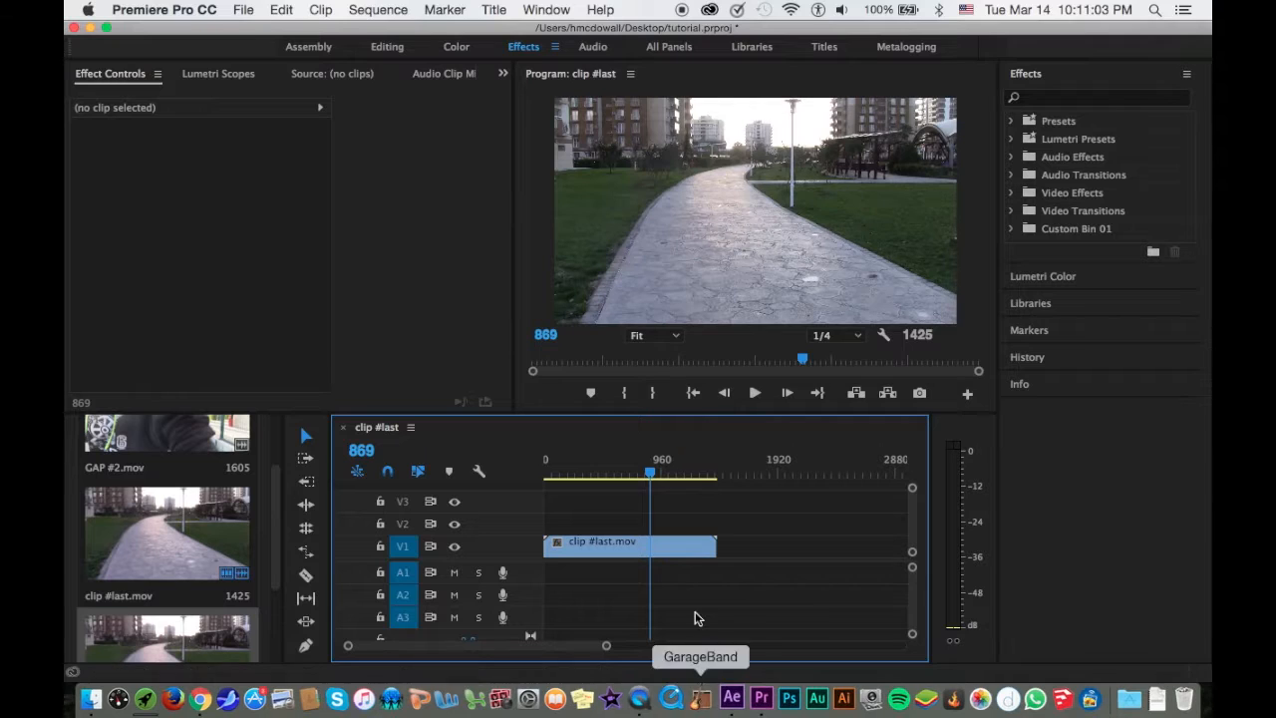
click(732, 708)
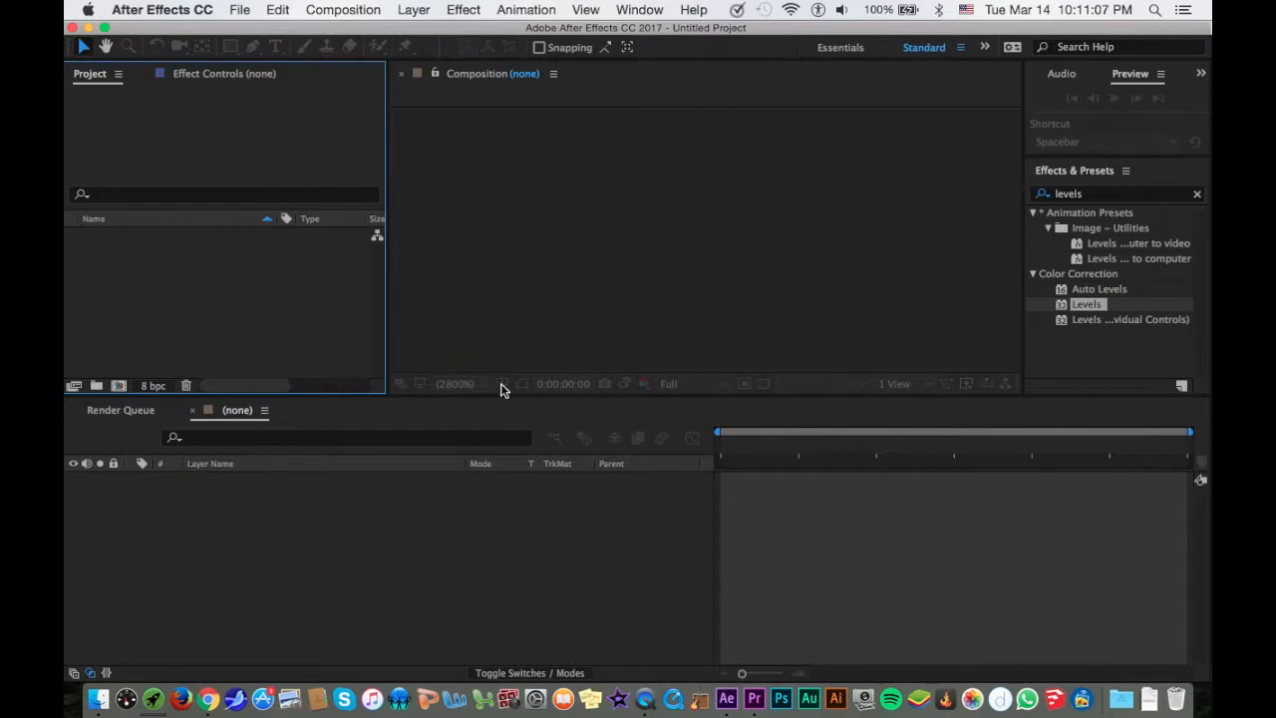
click(1196, 195)
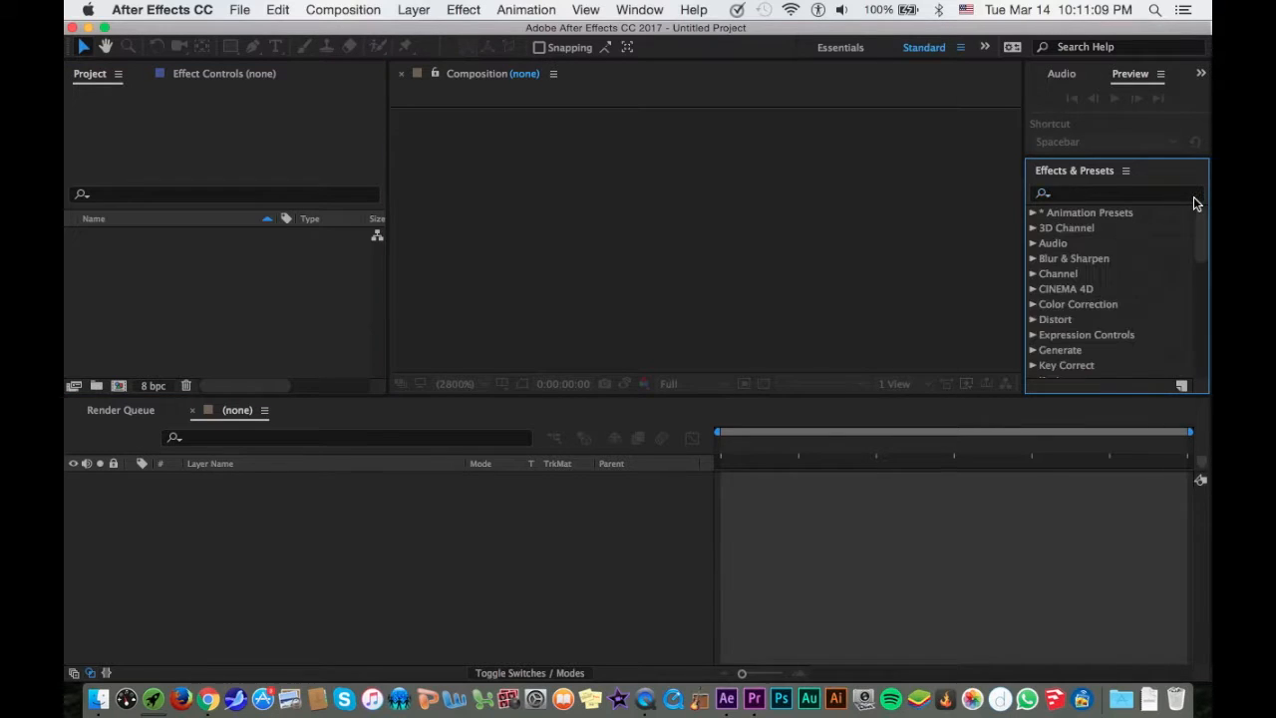
click(817, 598)
Step: Switch back to Premiere Pro and split clip #last.mov with the Razor tool at frame 1028
click(755, 698)
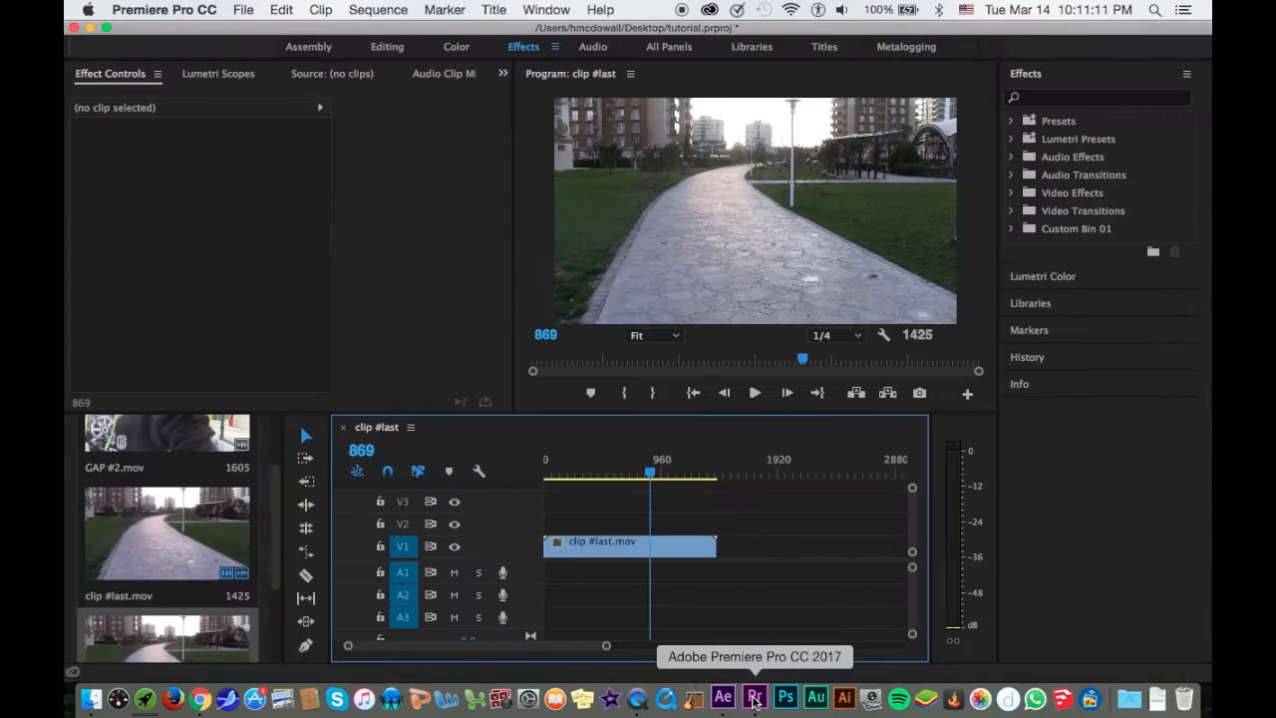
drag(650, 474, 665, 477)
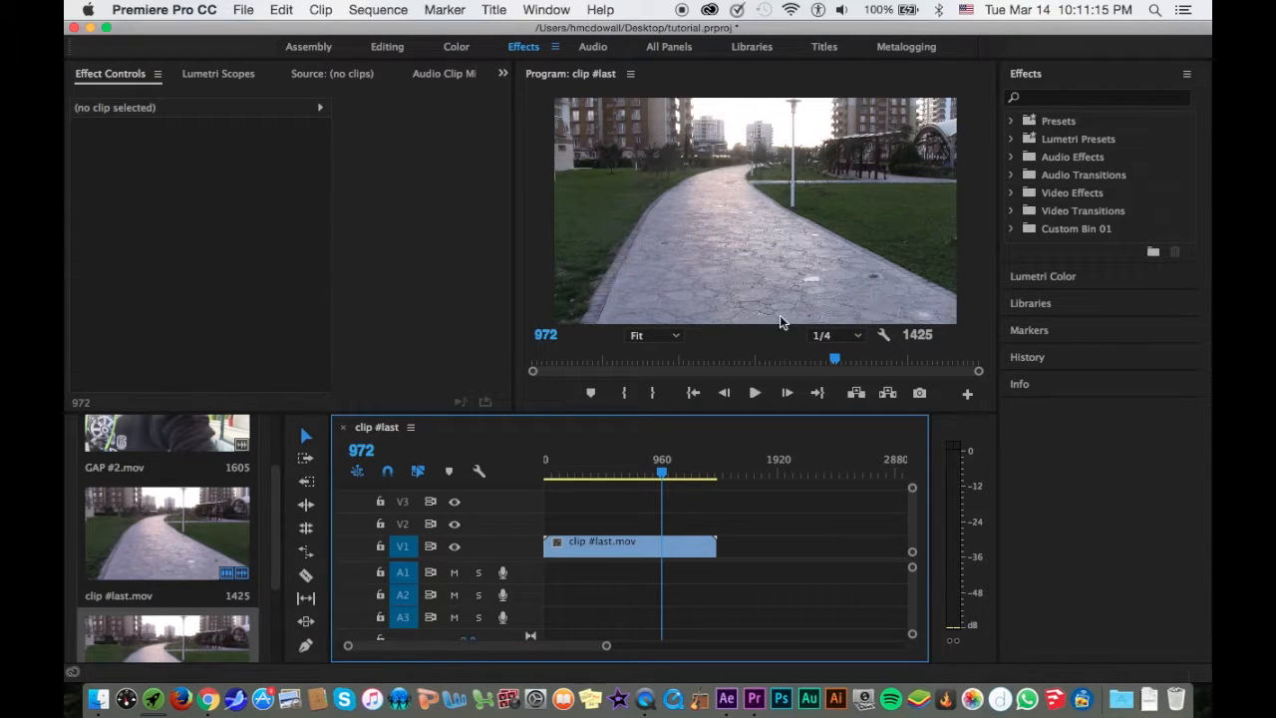
click(754, 393)
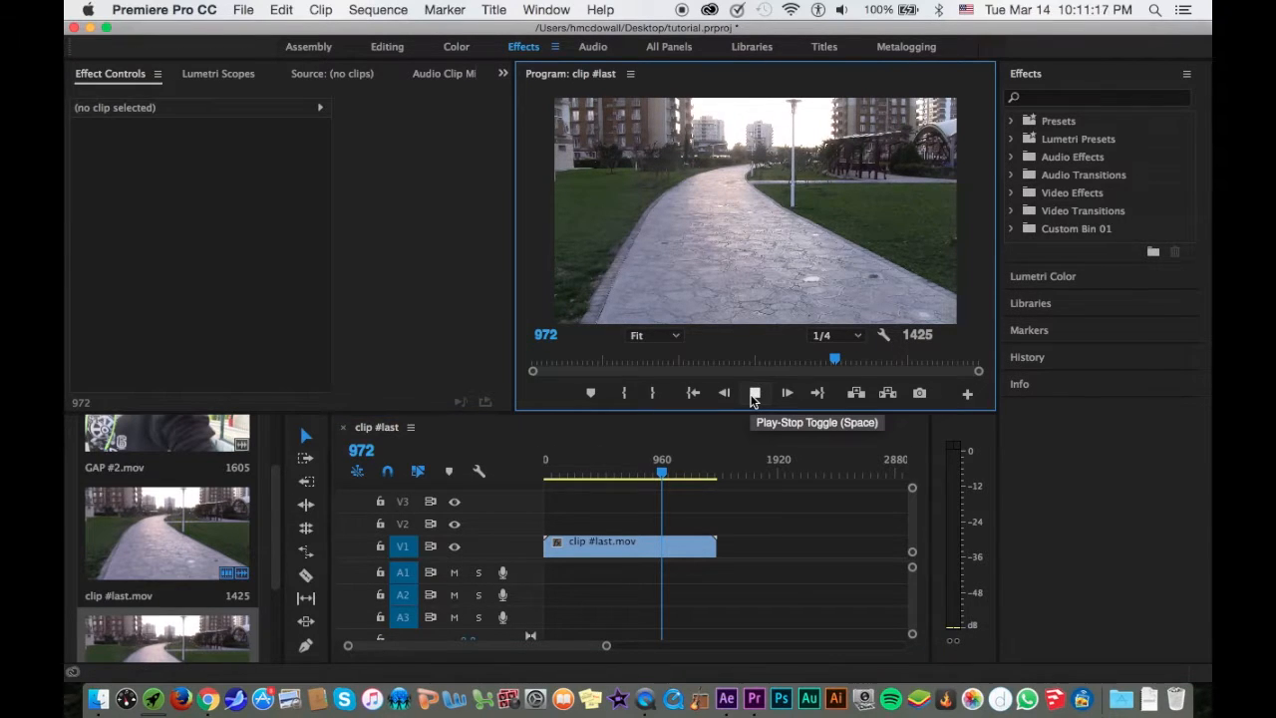
click(754, 394)
key(c)
click(674, 548)
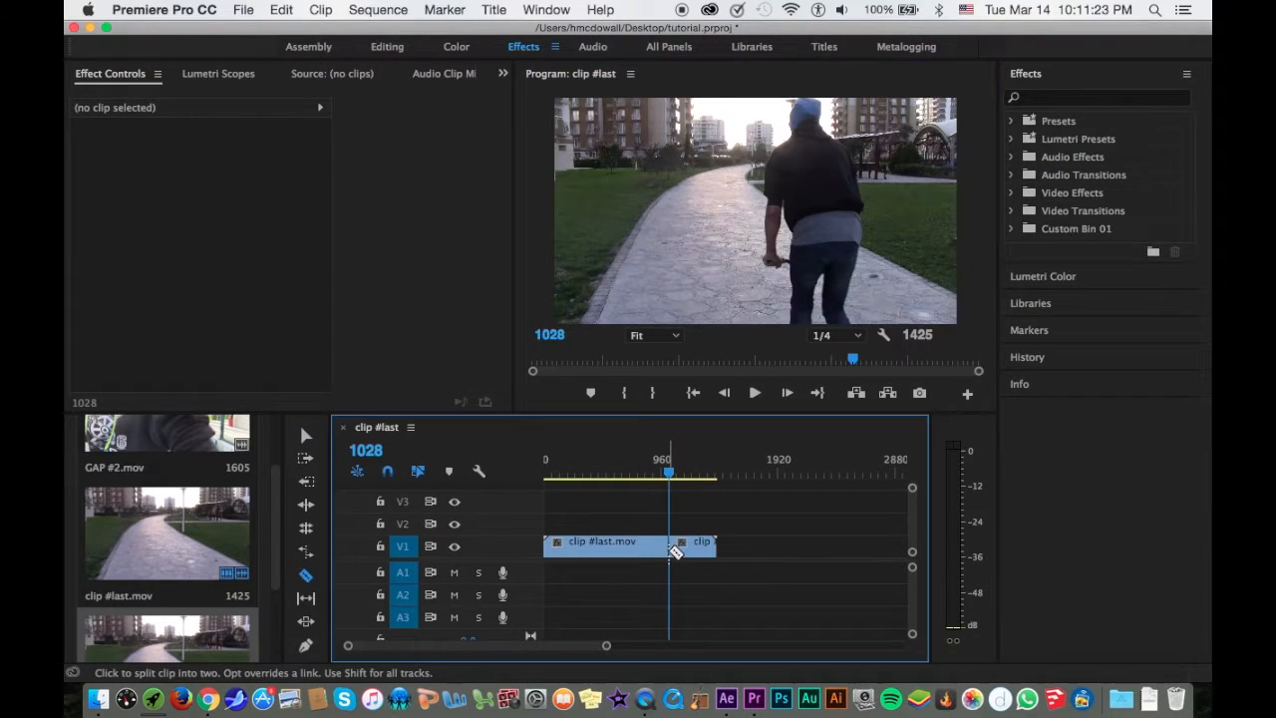
Step: Review the later part of clip #last.mov frame by frame and split it at frame 1203
click(754, 394)
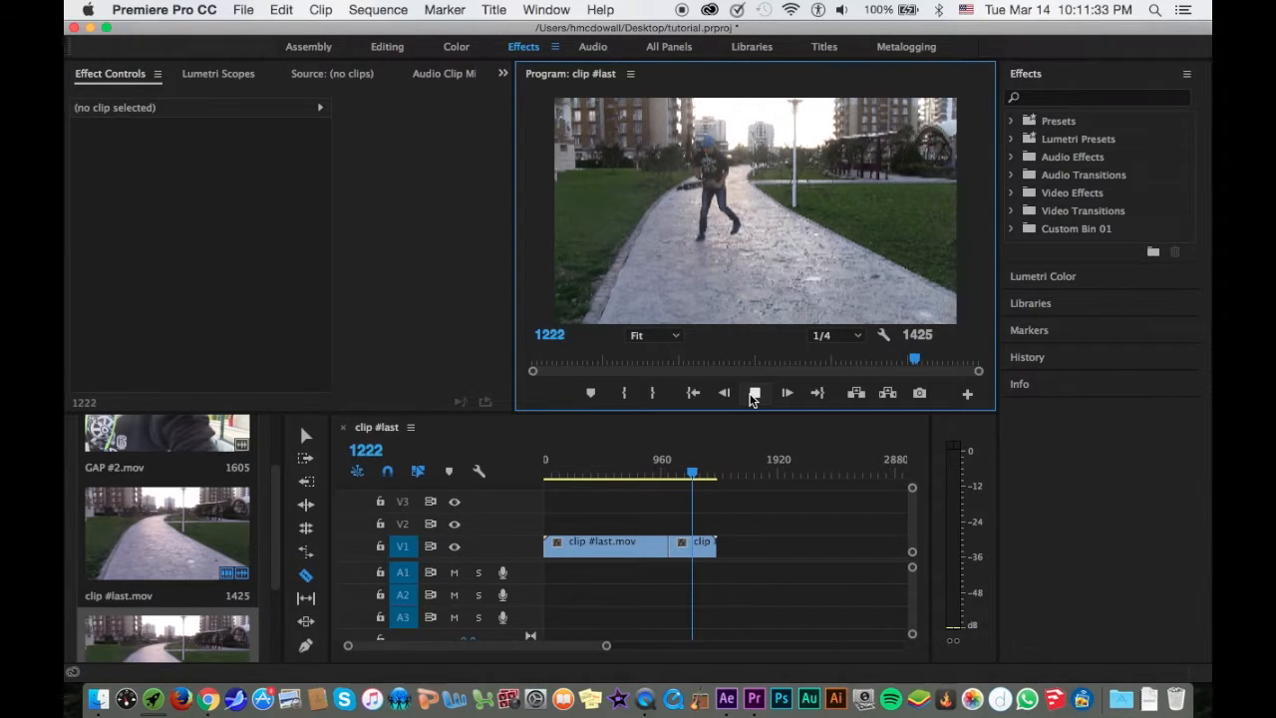
click(753, 394)
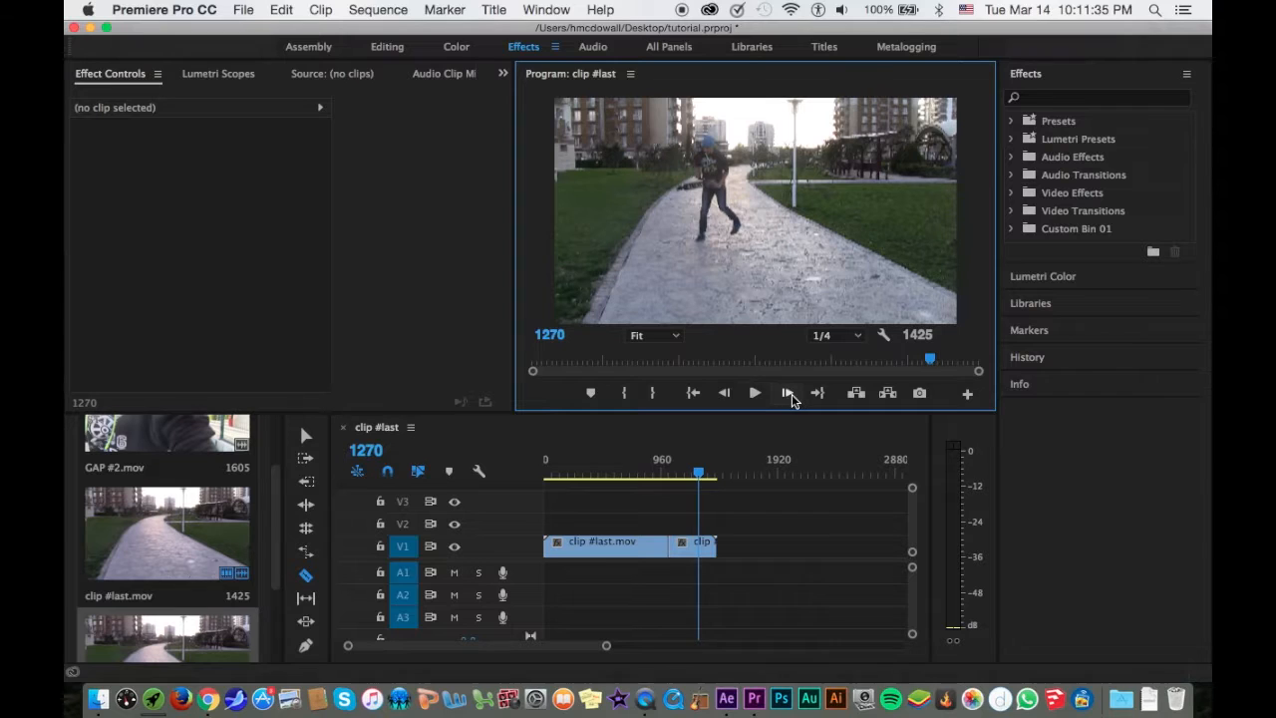
click(788, 394)
click(787, 394)
click(787, 394)
click(787, 393)
click(787, 394)
click(788, 394)
click(787, 394)
click(787, 393)
click(787, 393)
click(788, 394)
click(790, 393)
click(791, 393)
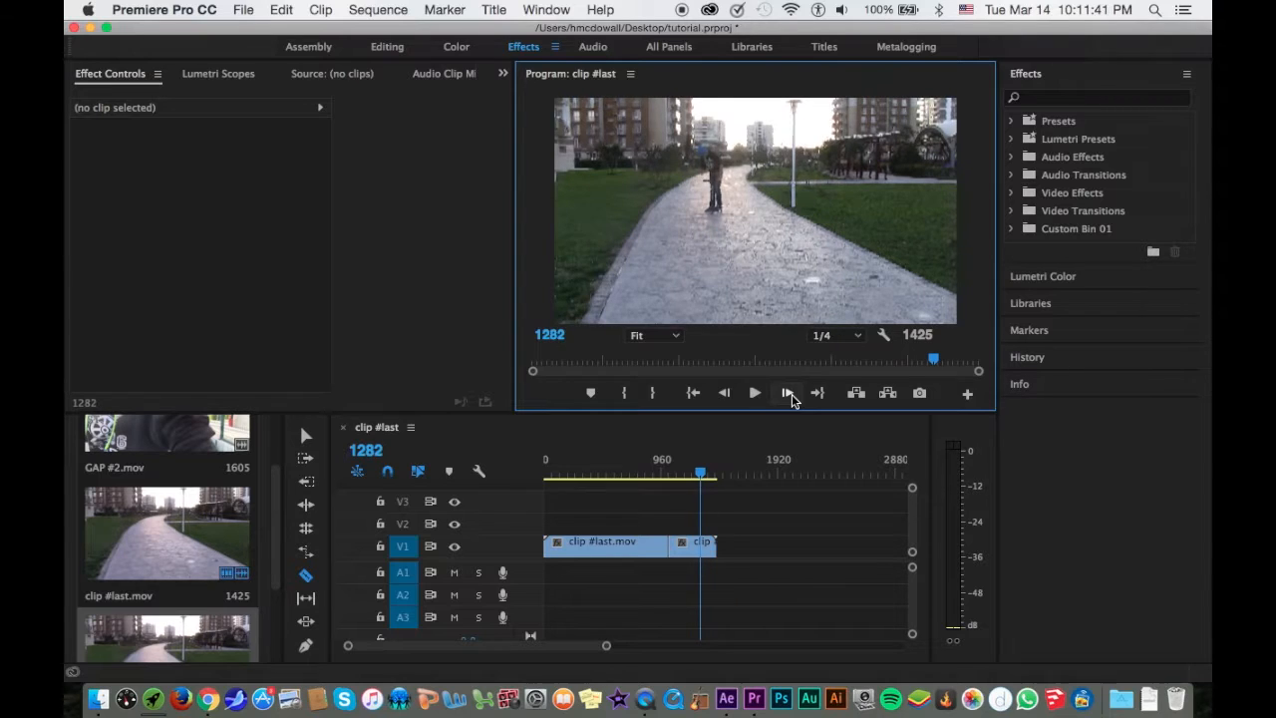
click(728, 393)
click(727, 394)
click(728, 393)
click(727, 394)
click(727, 394)
click(728, 393)
click(728, 394)
click(728, 394)
click(728, 394)
click(727, 393)
click(728, 394)
click(727, 393)
click(728, 394)
click(727, 393)
click(727, 394)
click(728, 394)
click(727, 394)
click(727, 394)
click(727, 394)
click(728, 394)
click(728, 393)
click(727, 394)
click(727, 394)
click(728, 394)
click(727, 393)
click(728, 394)
click(728, 394)
click(728, 393)
click(727, 393)
click(727, 394)
click(728, 393)
click(727, 394)
click(728, 395)
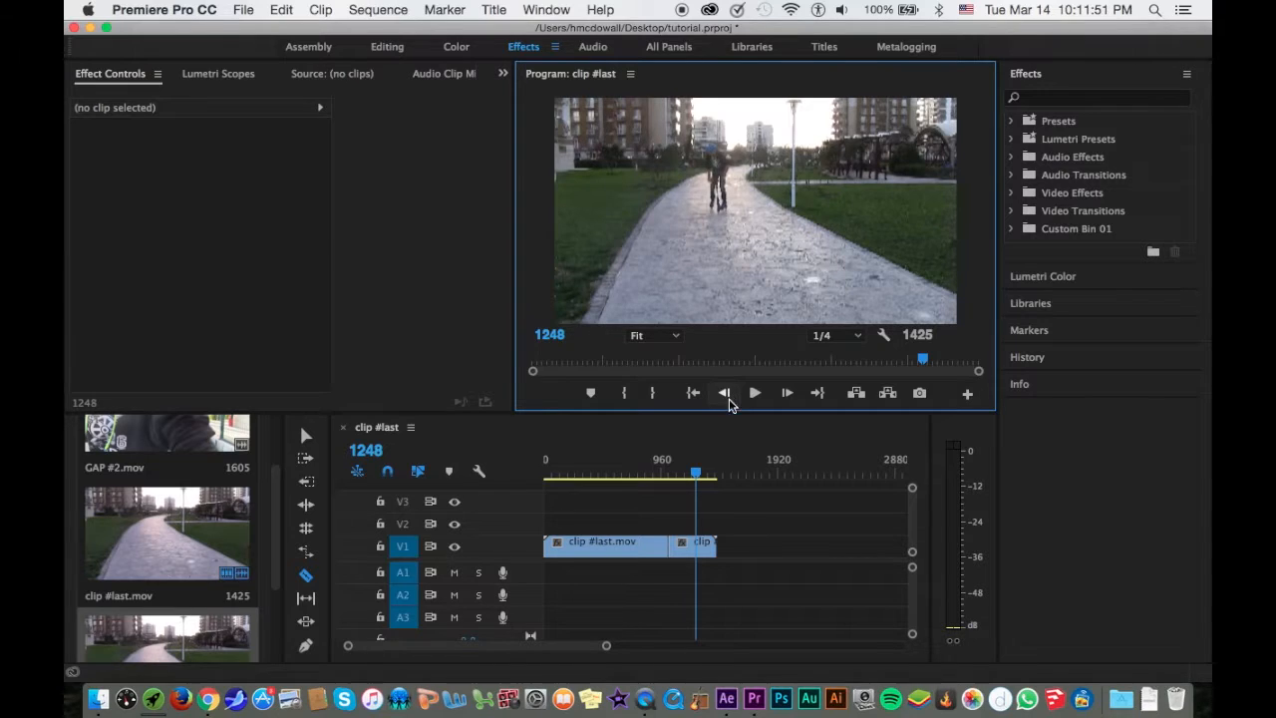
click(723, 397)
click(721, 399)
click(722, 397)
click(722, 397)
click(722, 396)
click(721, 397)
click(721, 397)
click(721, 397)
click(722, 396)
click(722, 397)
click(719, 400)
click(719, 399)
click(718, 399)
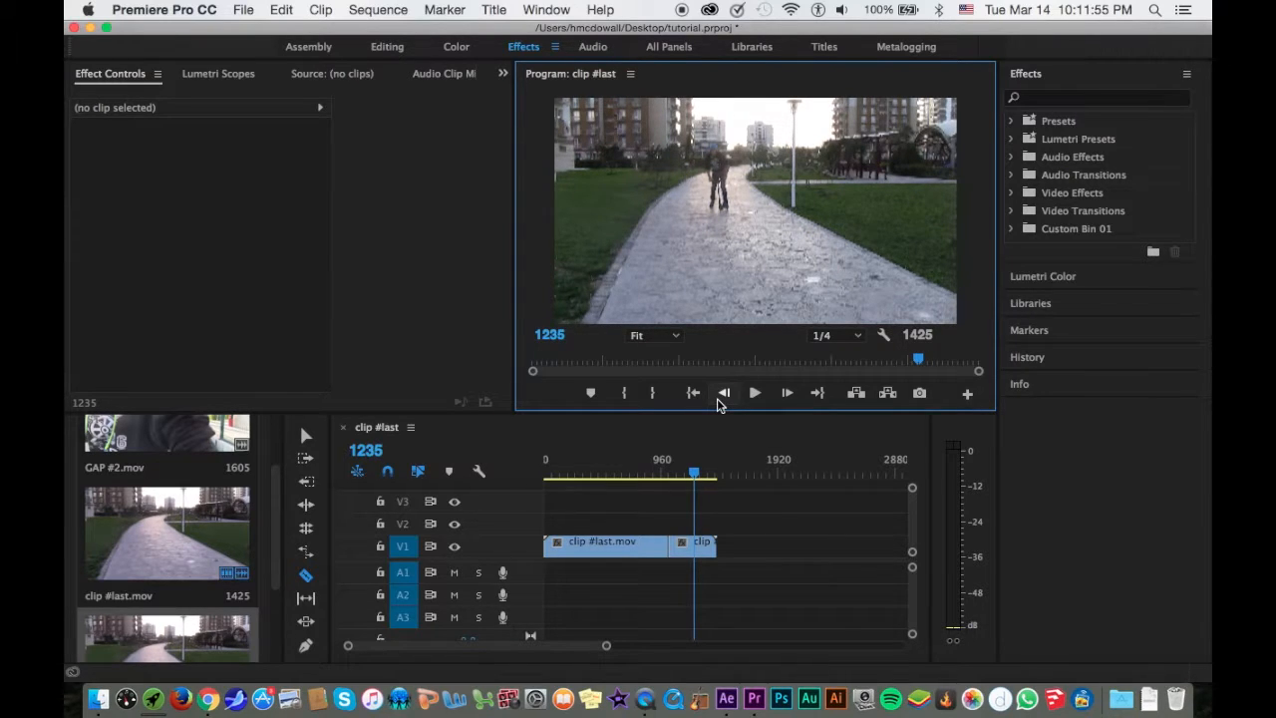
click(719, 400)
click(718, 400)
click(718, 399)
click(718, 399)
click(718, 400)
click(721, 399)
click(721, 400)
click(721, 399)
click(720, 400)
click(720, 400)
click(720, 399)
click(721, 399)
click(721, 400)
click(720, 399)
click(720, 399)
click(720, 399)
click(720, 399)
click(720, 400)
click(720, 400)
click(720, 400)
click(721, 400)
click(721, 400)
click(720, 399)
click(721, 399)
click(720, 400)
click(720, 400)
click(720, 400)
click(721, 399)
click(720, 400)
click(721, 399)
click(721, 399)
click(721, 400)
click(720, 400)
click(721, 400)
click(720, 399)
click(721, 400)
click(721, 400)
click(721, 400)
click(721, 399)
click(721, 400)
click(721, 400)
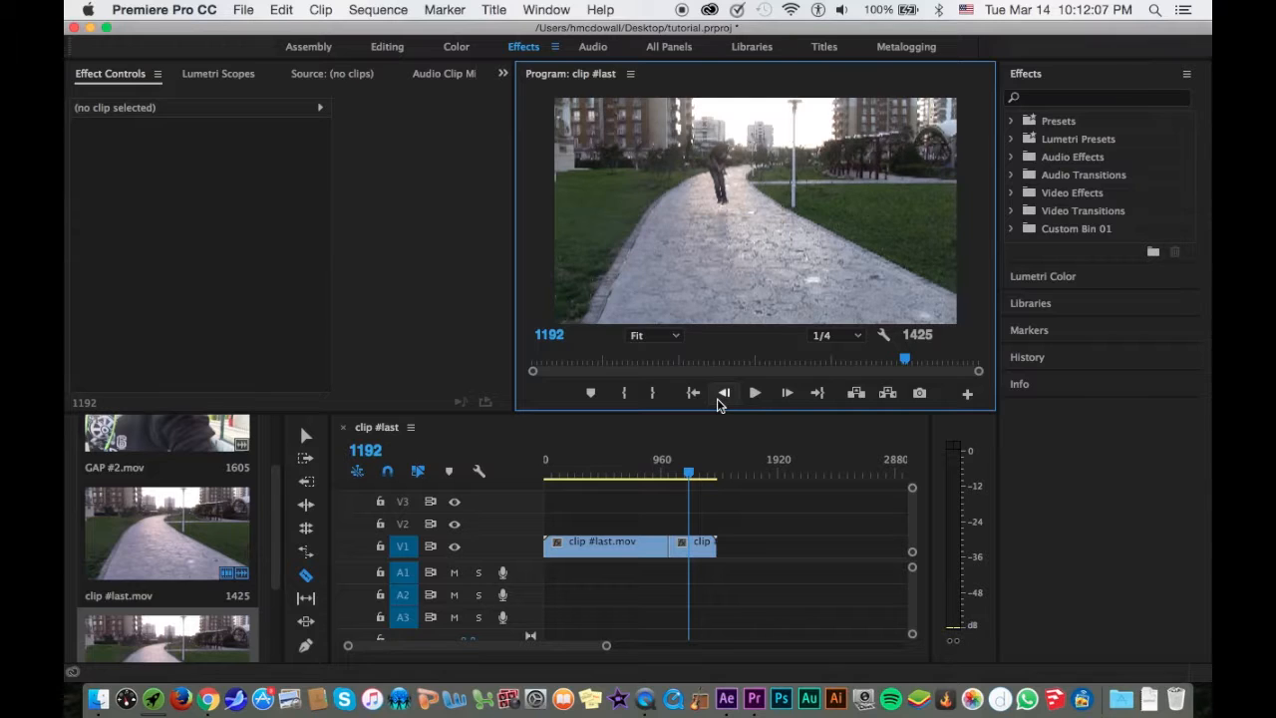
click(720, 399)
click(787, 398)
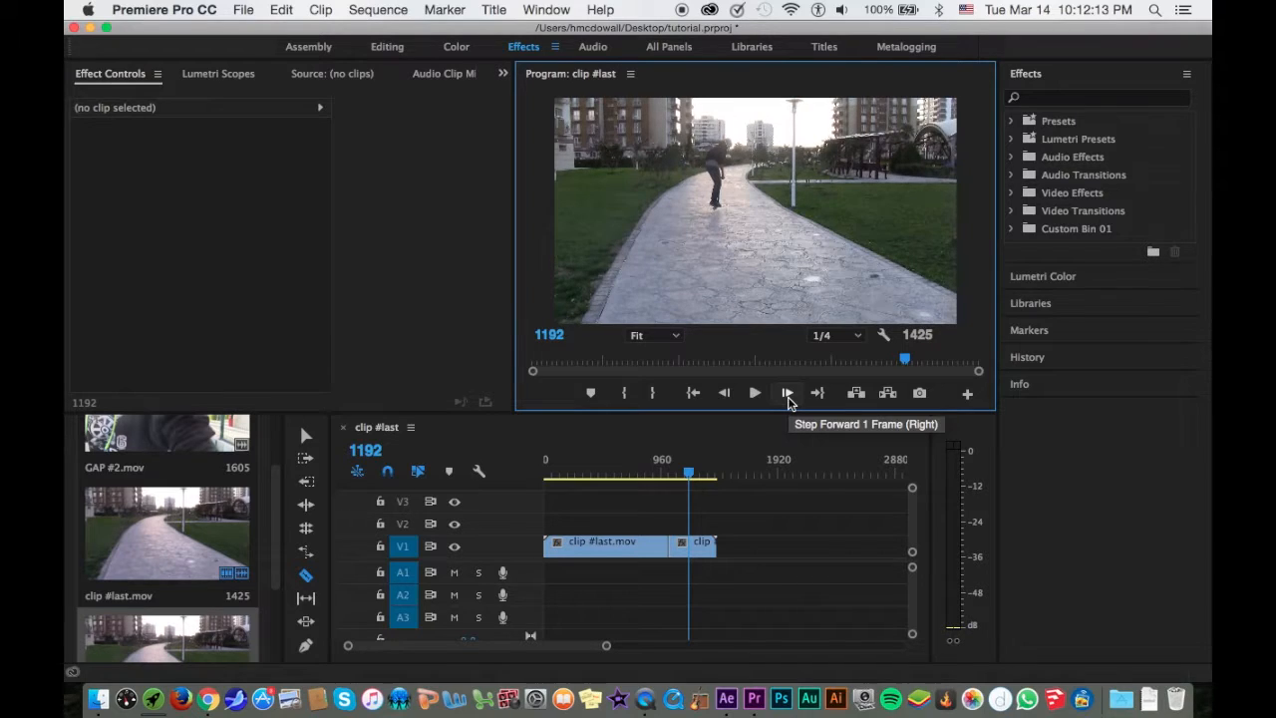
click(788, 394)
click(787, 395)
click(787, 395)
click(788, 395)
click(787, 394)
click(787, 394)
click(788, 395)
click(787, 394)
click(787, 394)
click(787, 394)
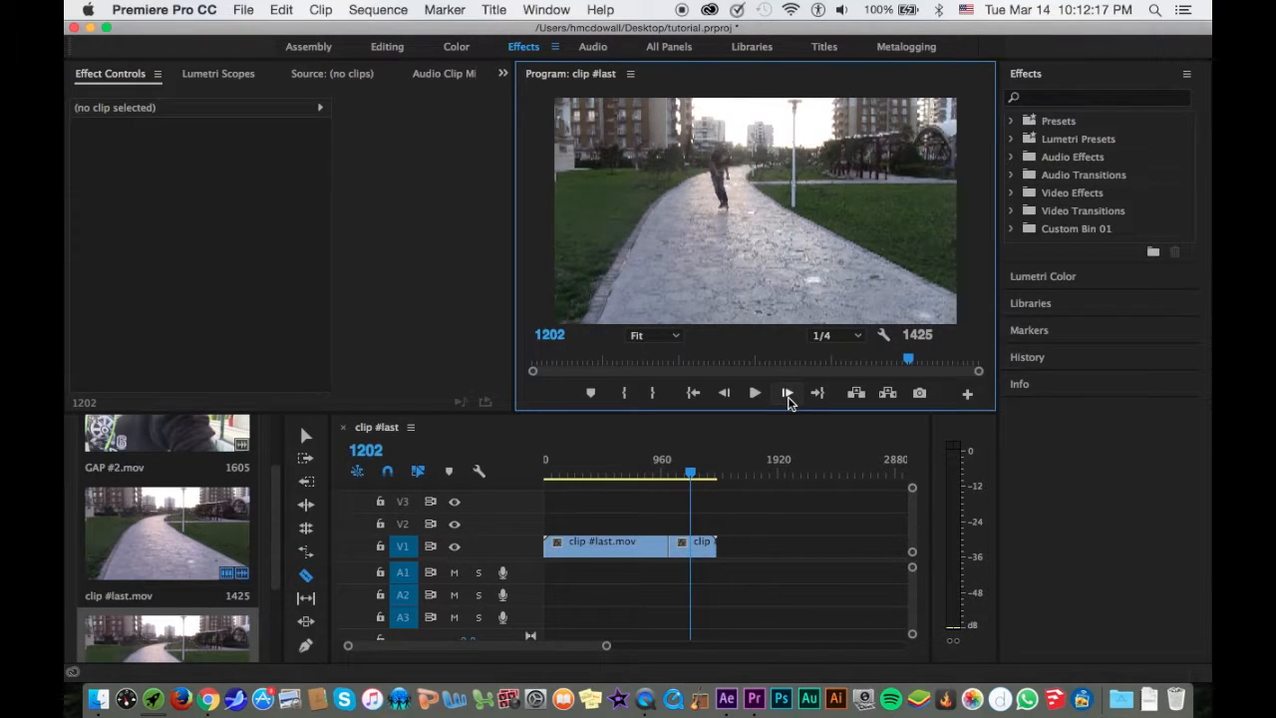
click(788, 395)
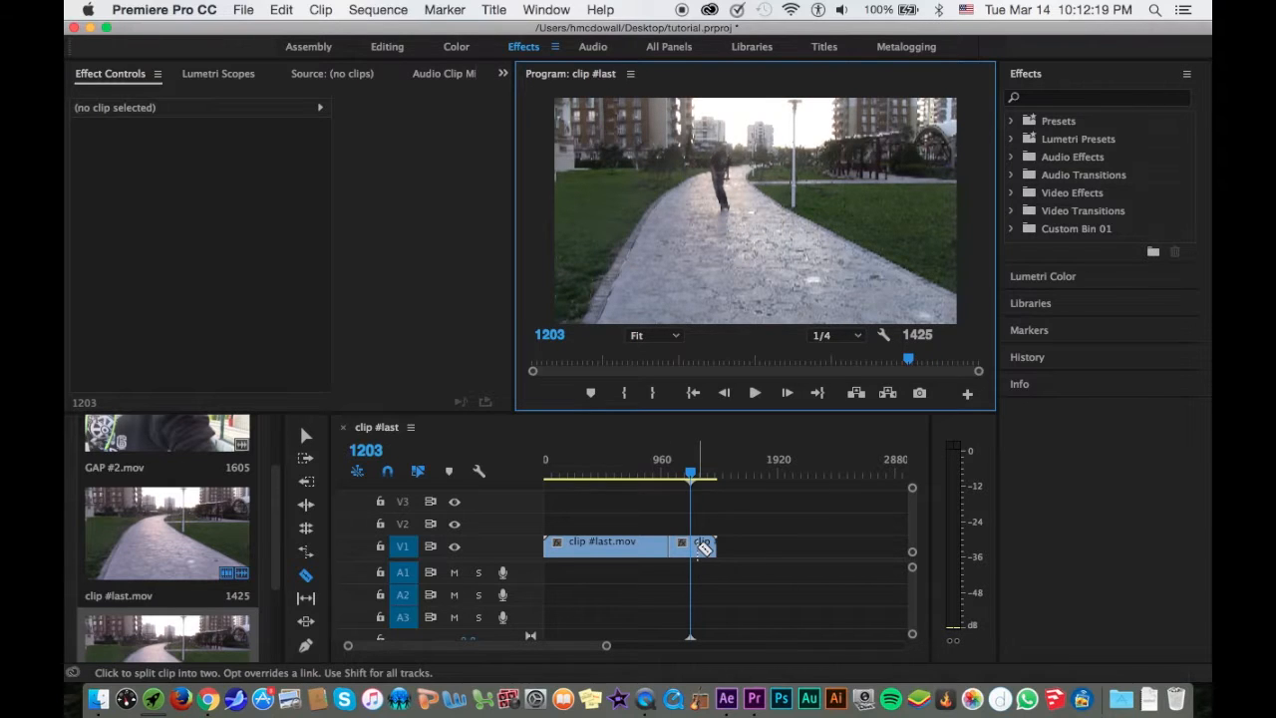
click(697, 547)
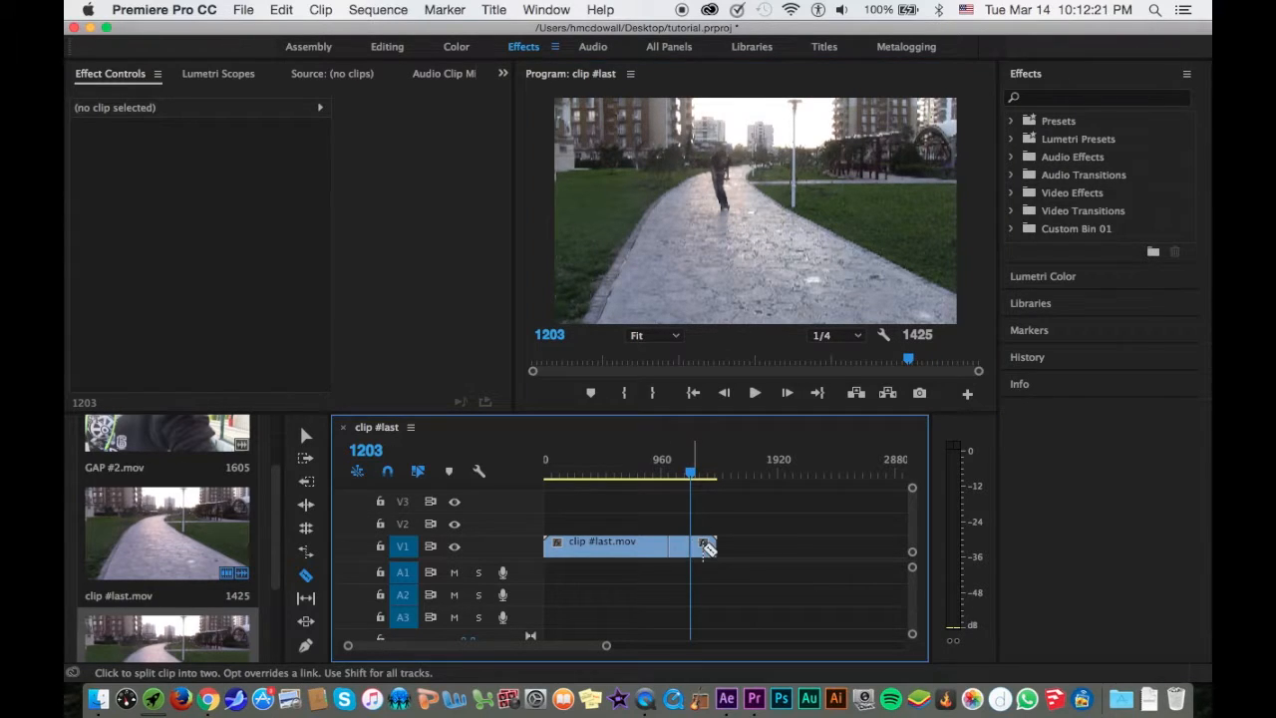
Step: Delete the first and last pieces of clip #last.mov and move the remaining middle piece to the sequence start
key(v)
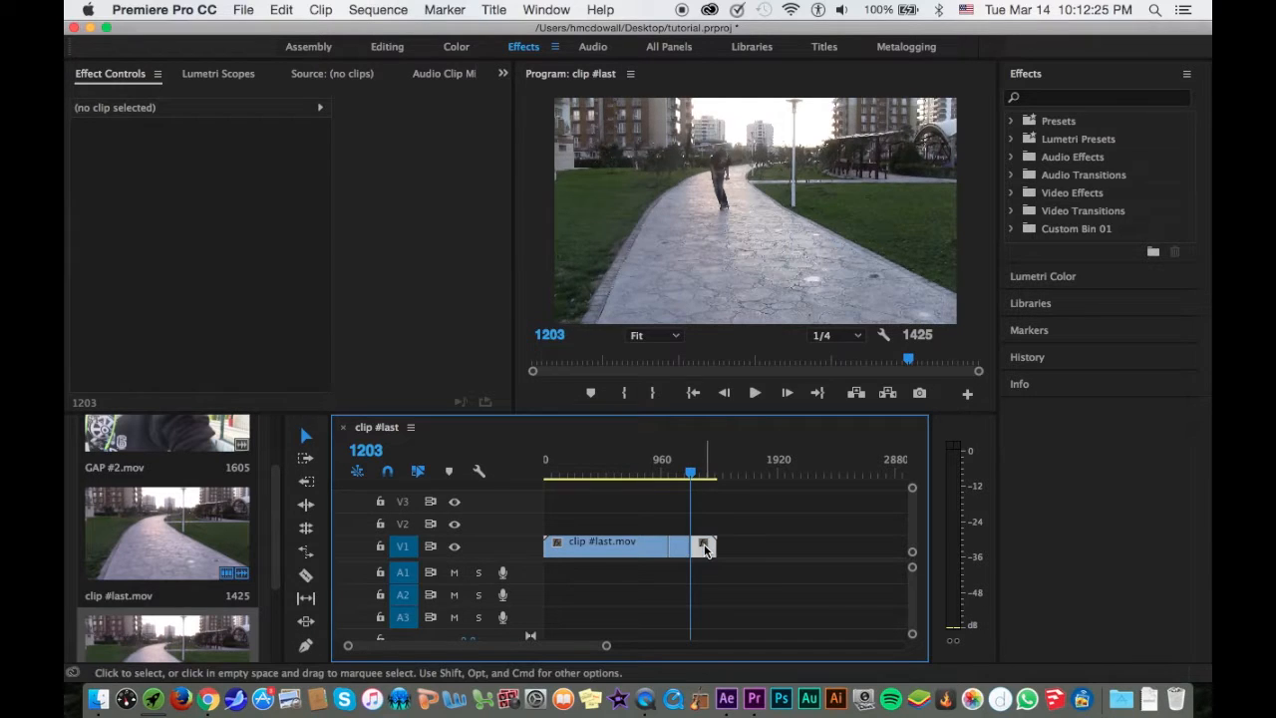
key(Delete)
click(618, 544)
key(Delete)
drag(678, 549, 554, 549)
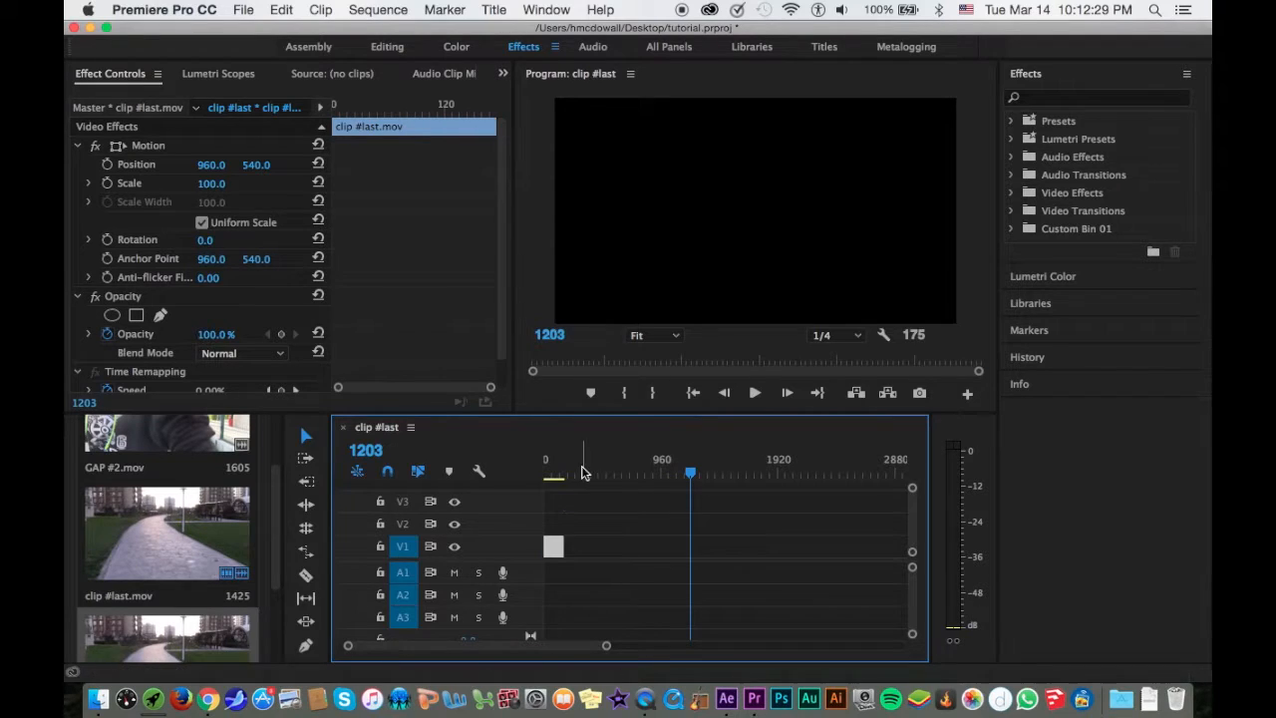
Step: Place the playhead at frame 184 and add GAP #2.mov on track V1 starting there
drag(584, 473, 566, 472)
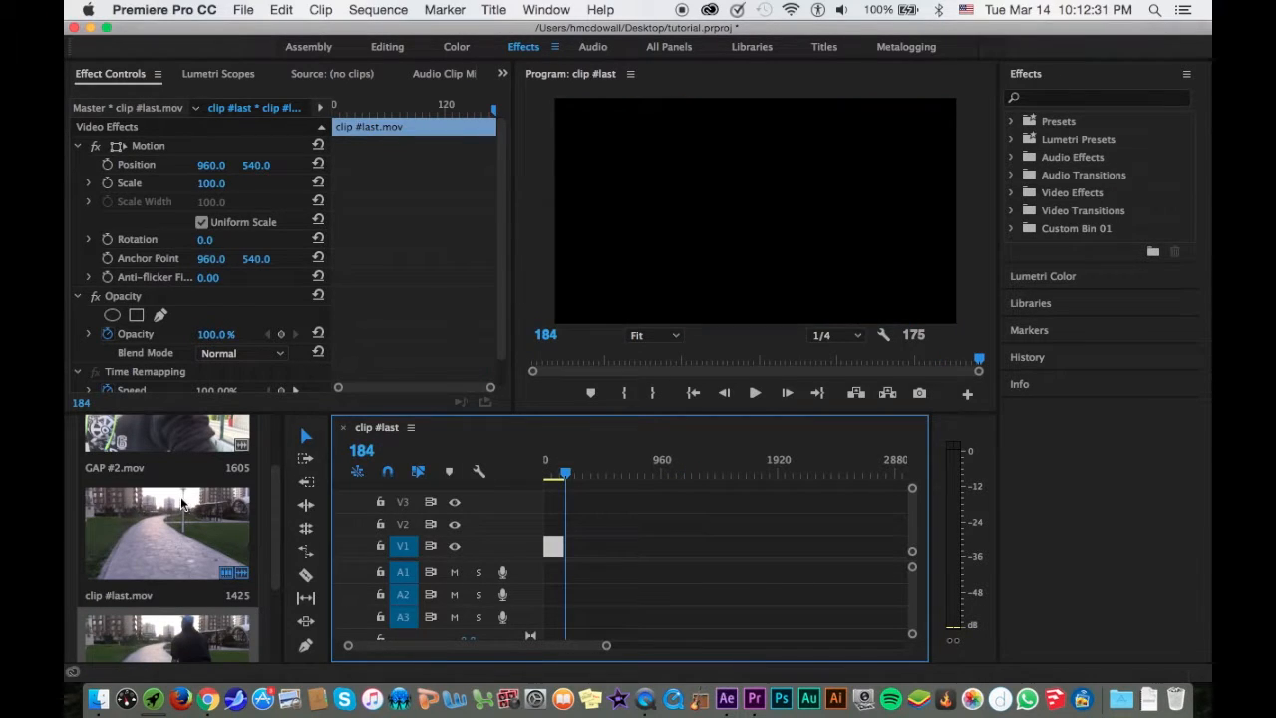
scroll(181, 504, up, 3)
drag(172, 525, 638, 553)
Step: Unlink the audio from GAP #2.mov in the timeline and delete the audio part
right_click(631, 544)
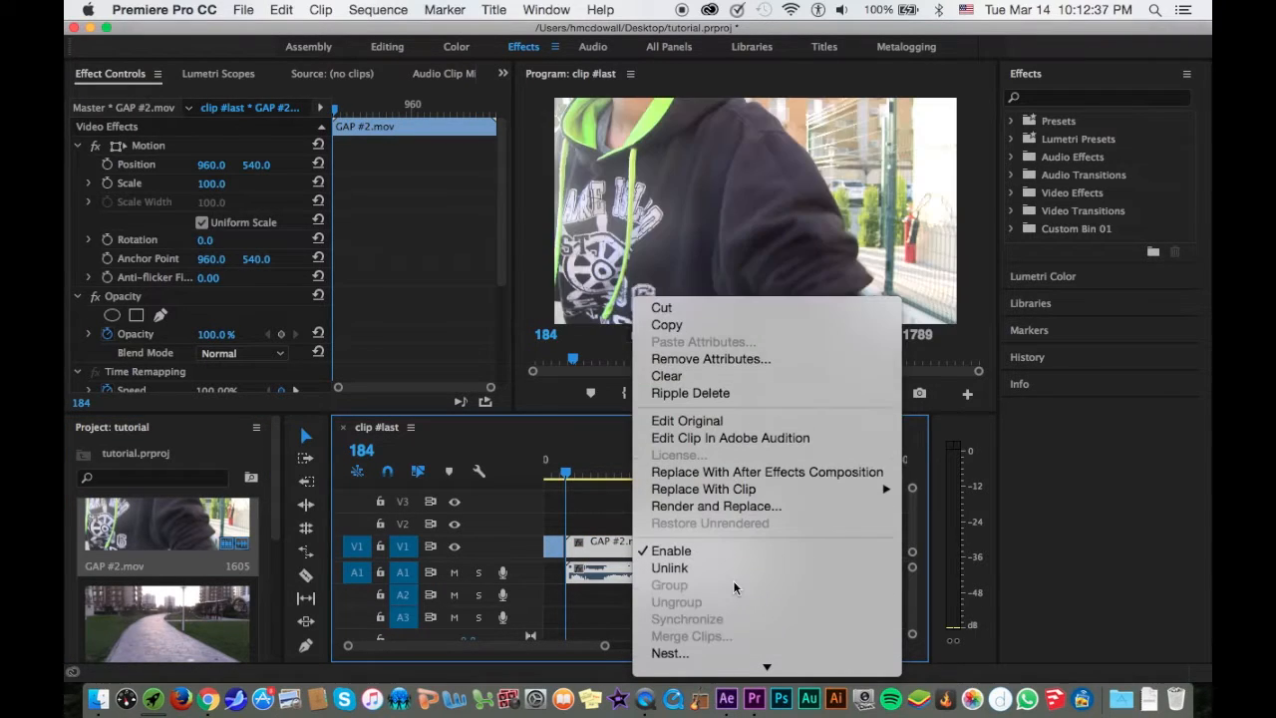
click(731, 572)
click(665, 570)
key(Delete)
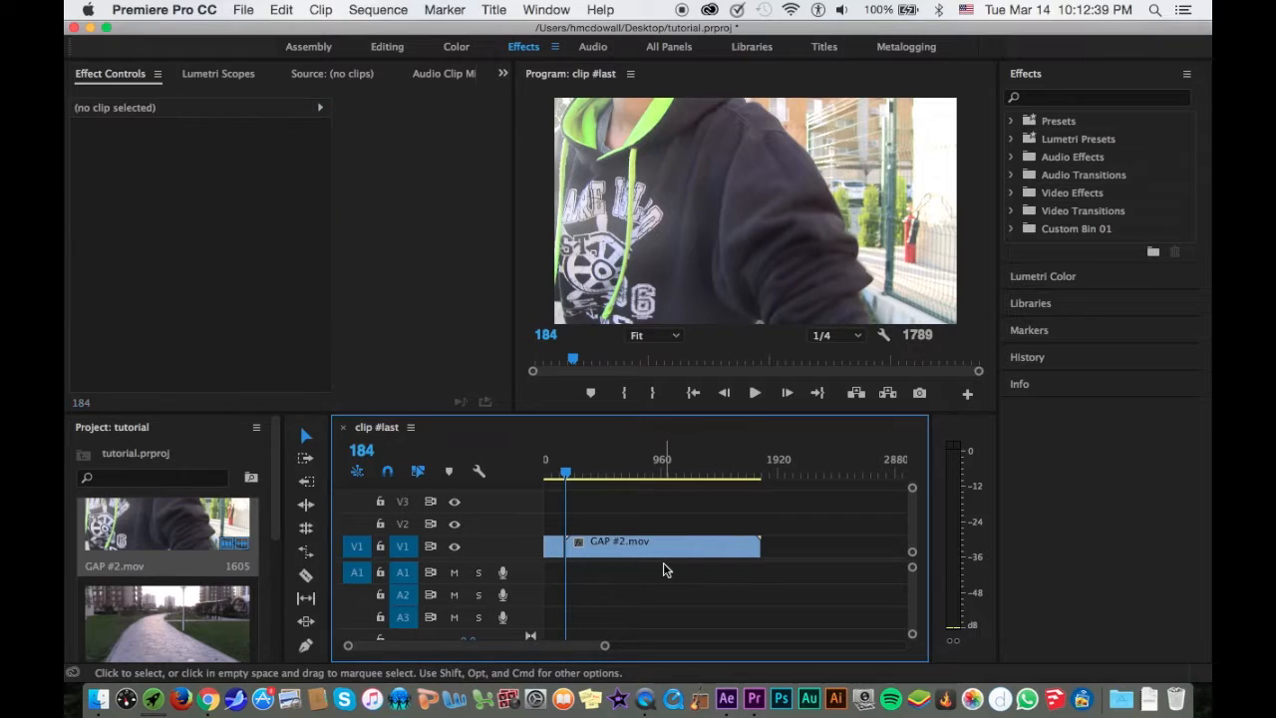
Step: Split GAP #2.mov with the Razor tool at frame 678
click(626, 466)
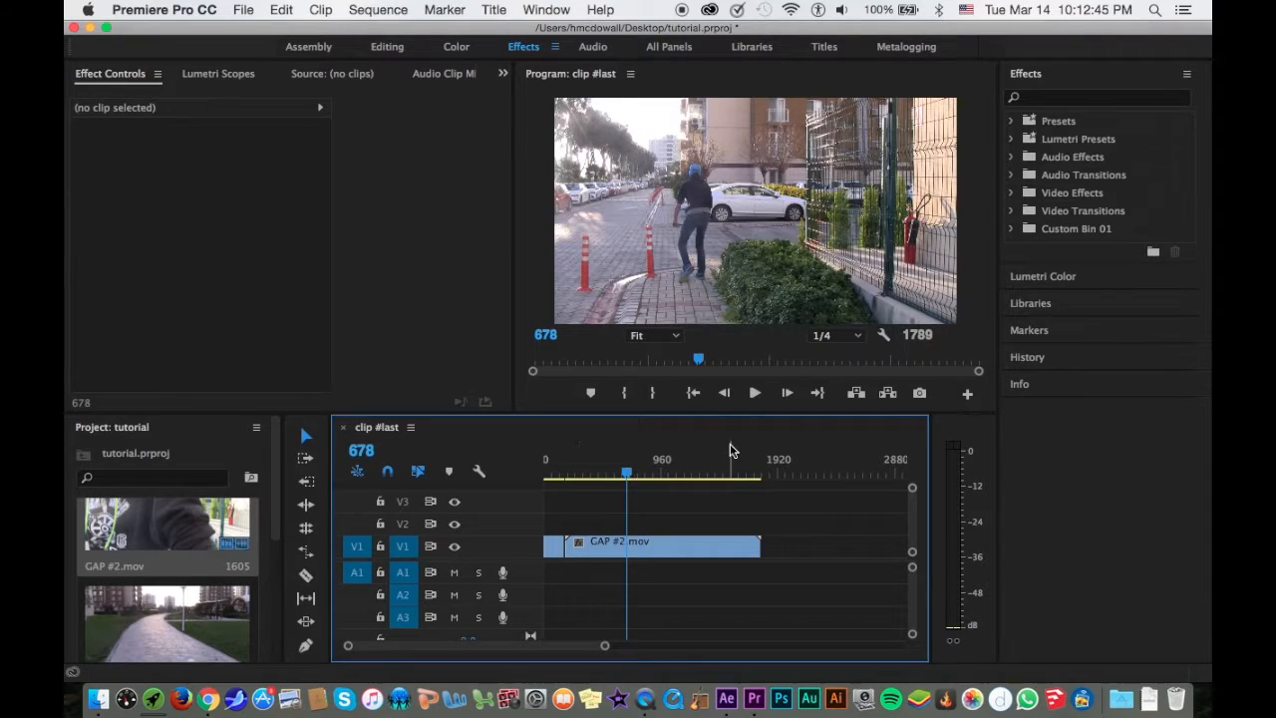
click(643, 548)
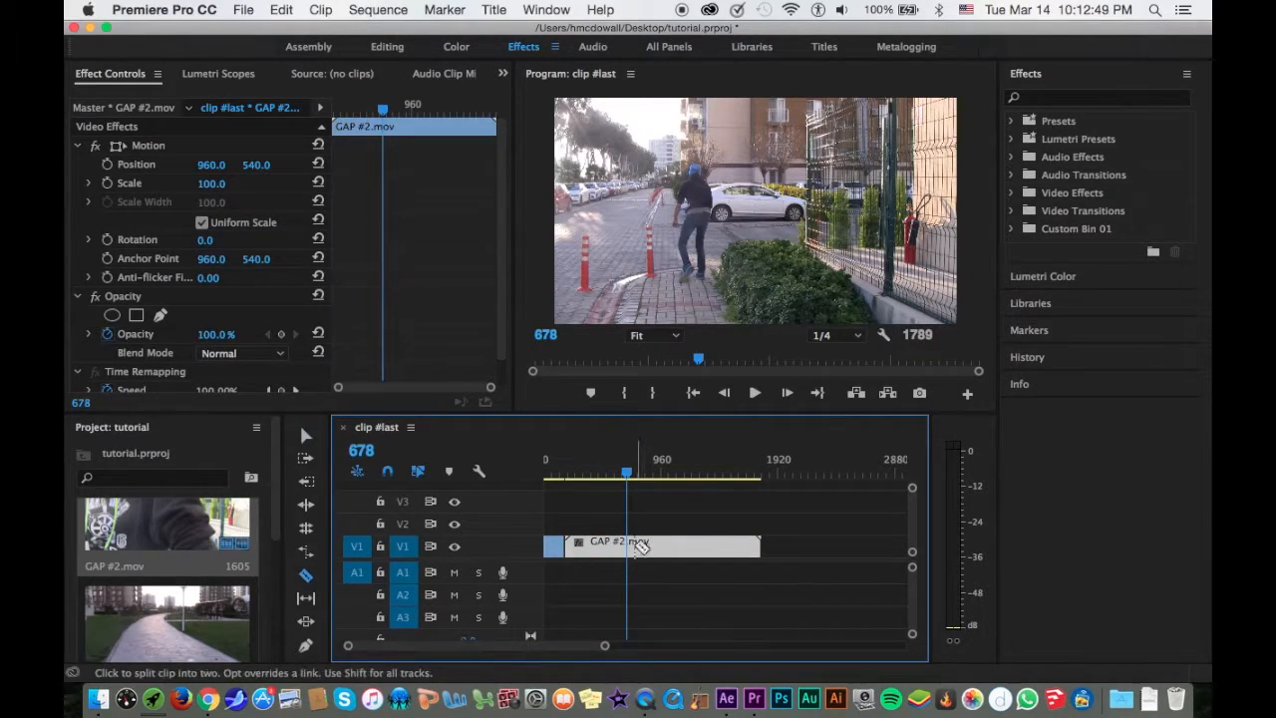
click(627, 548)
Step: Delete the piece of GAP #2.mov before the cut and move the remainder against the end of the first clip
key(v)
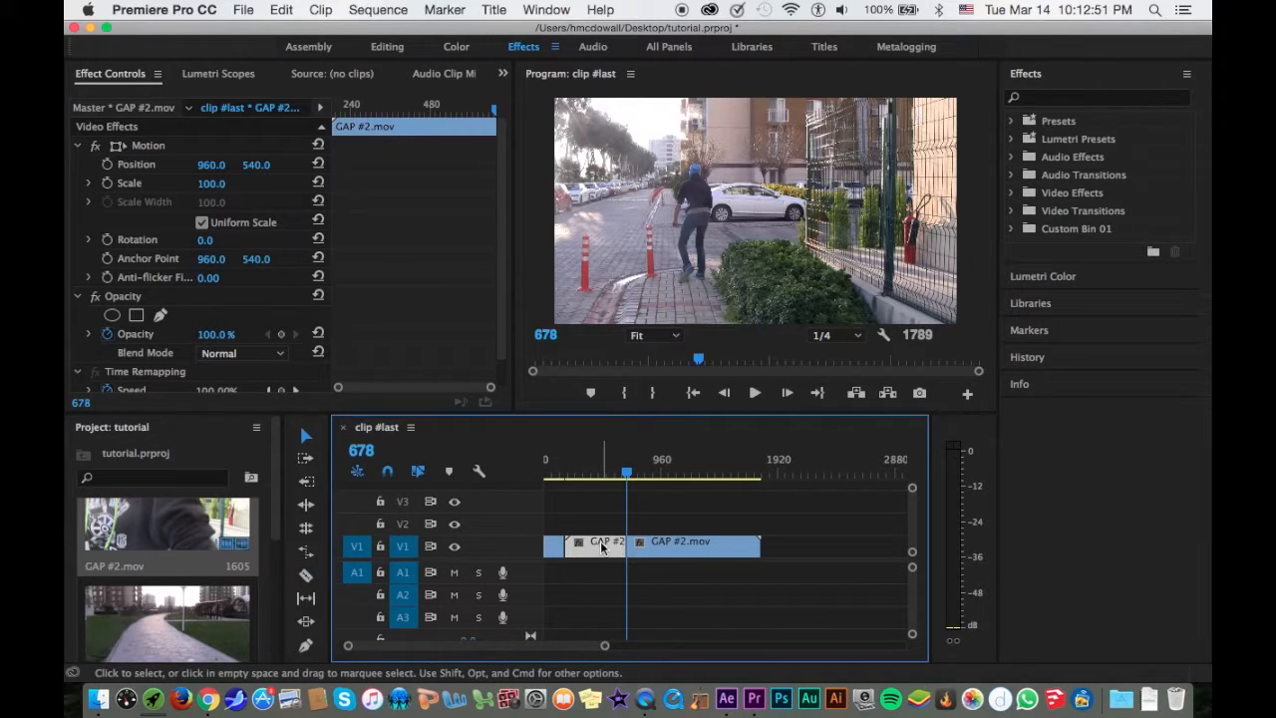
key(Delete)
drag(671, 547, 589, 553)
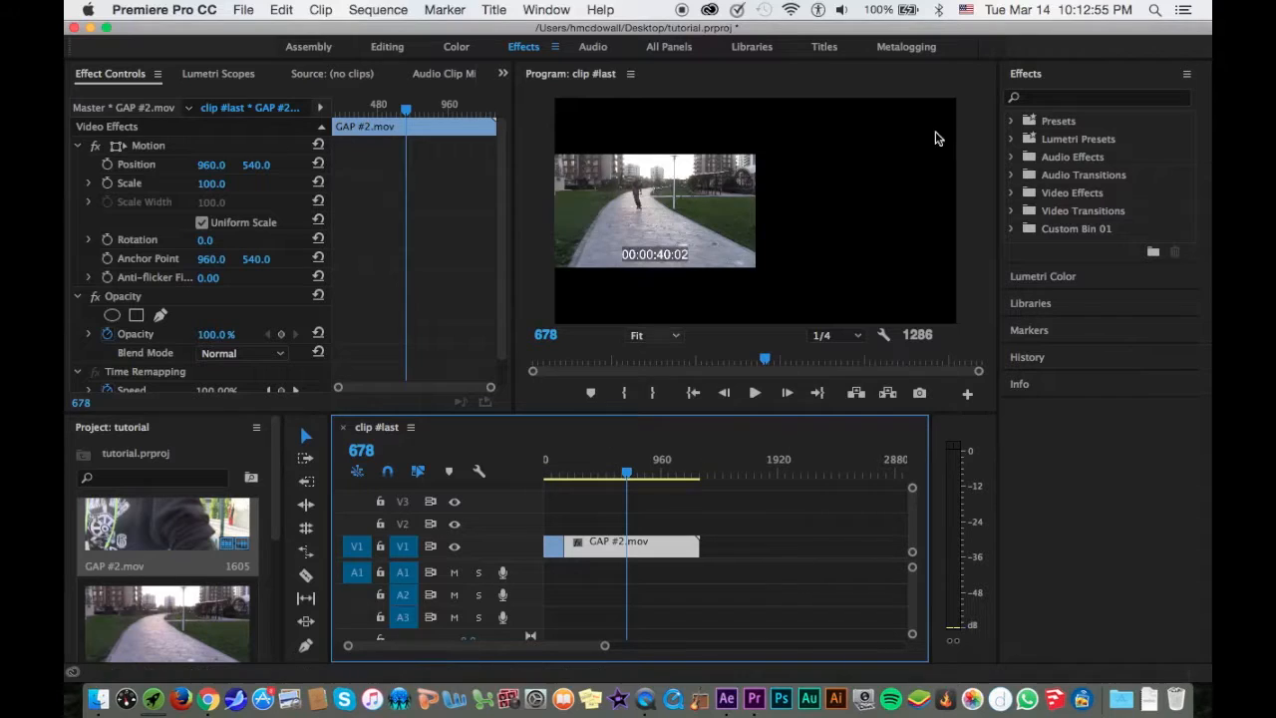
Step: Select both clips on V1 and locate the Replace With After Effects Composition command for them
click(627, 461)
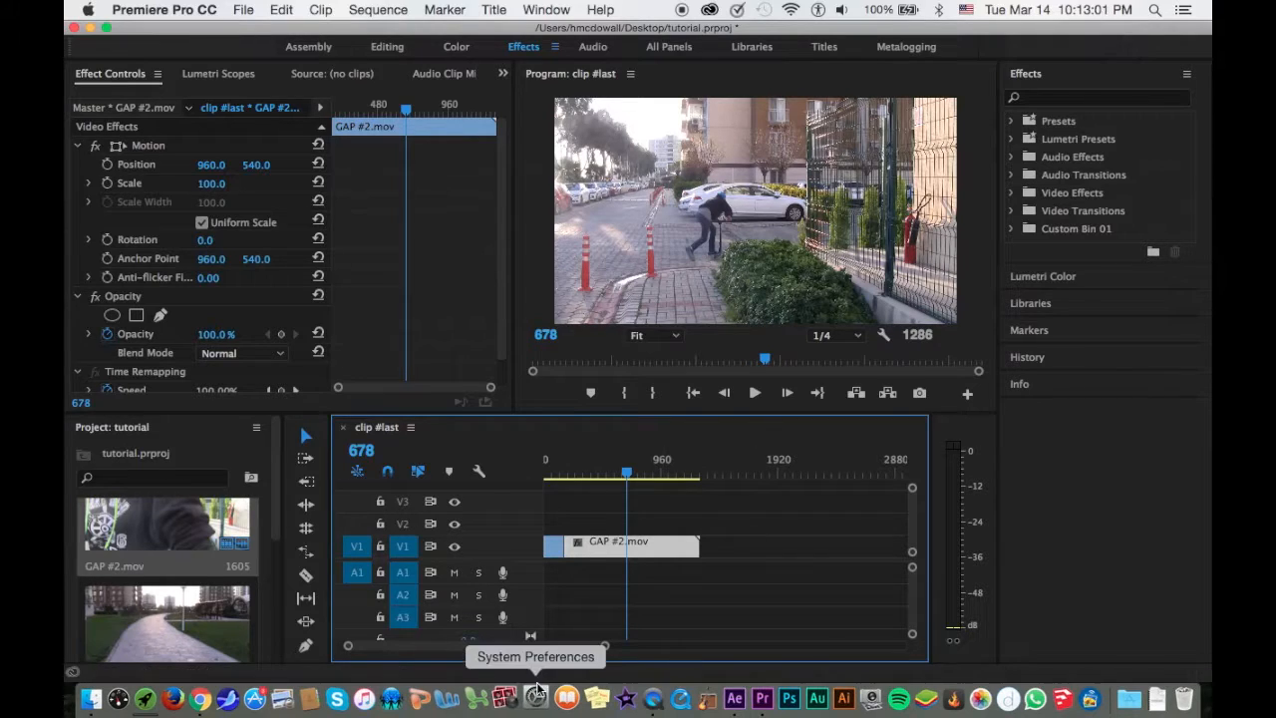
drag(683, 542, 546, 560)
right_click(604, 551)
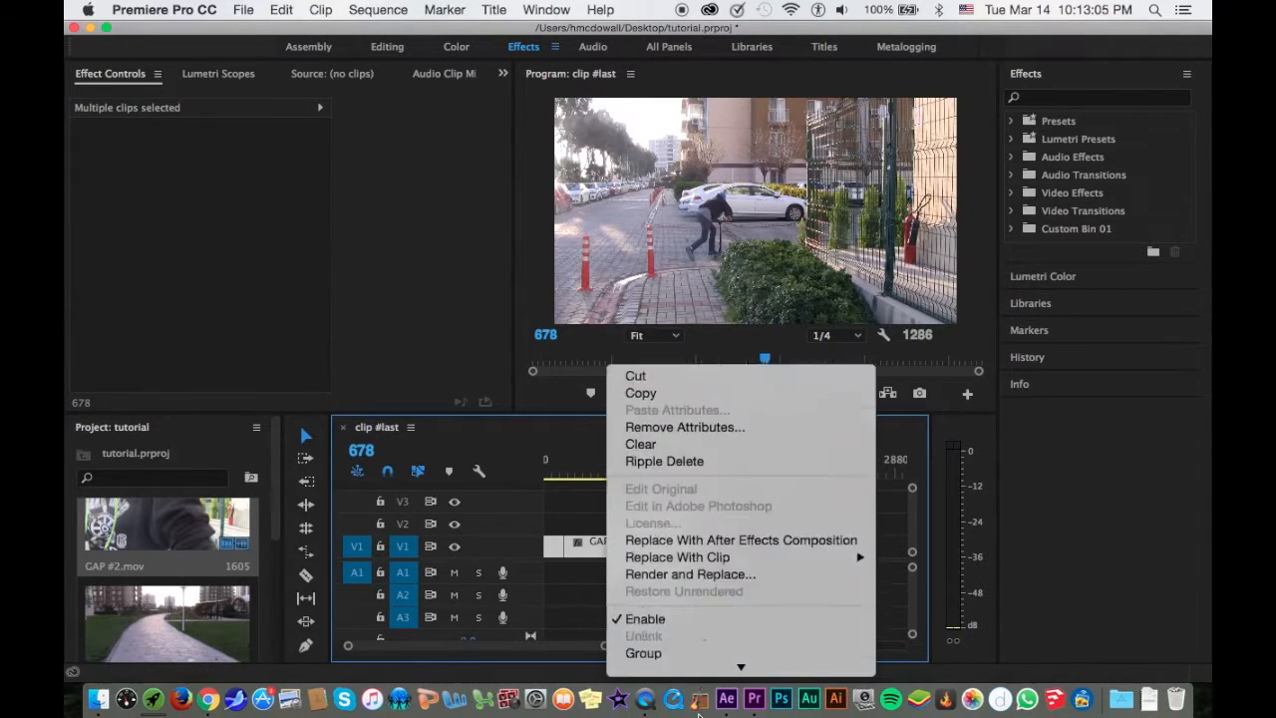
mouse_move(757, 487)
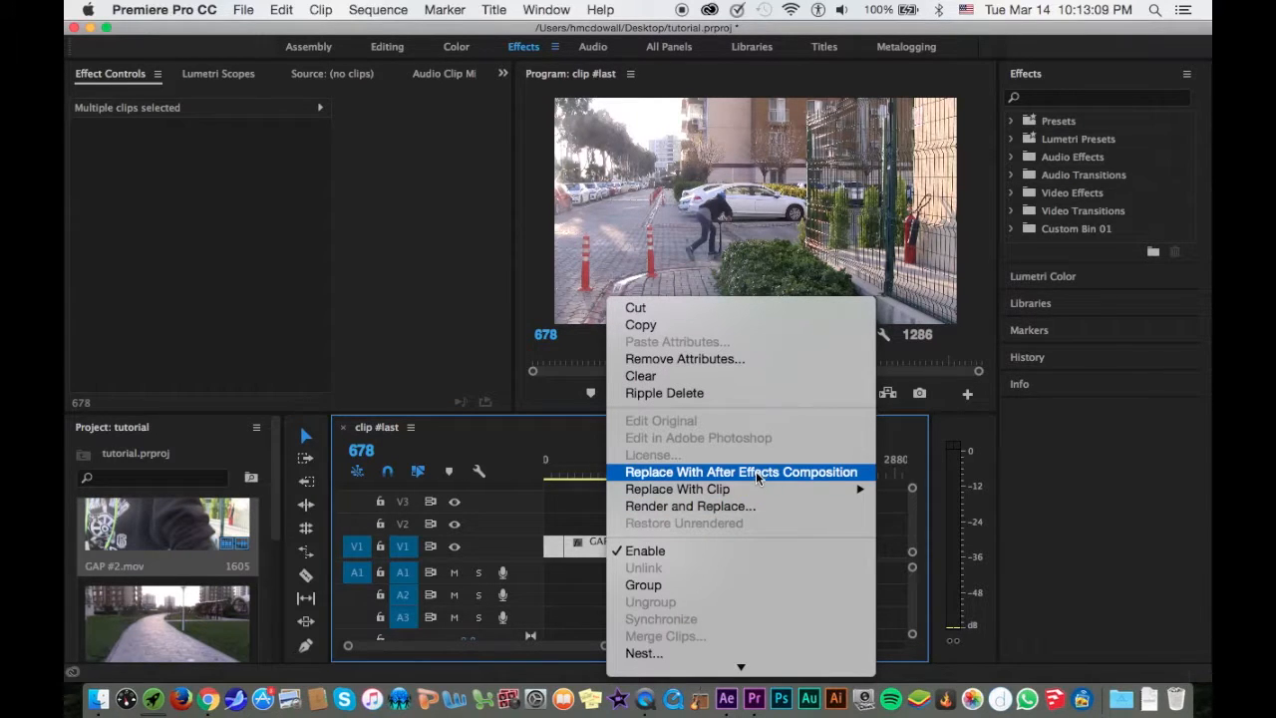
click(599, 534)
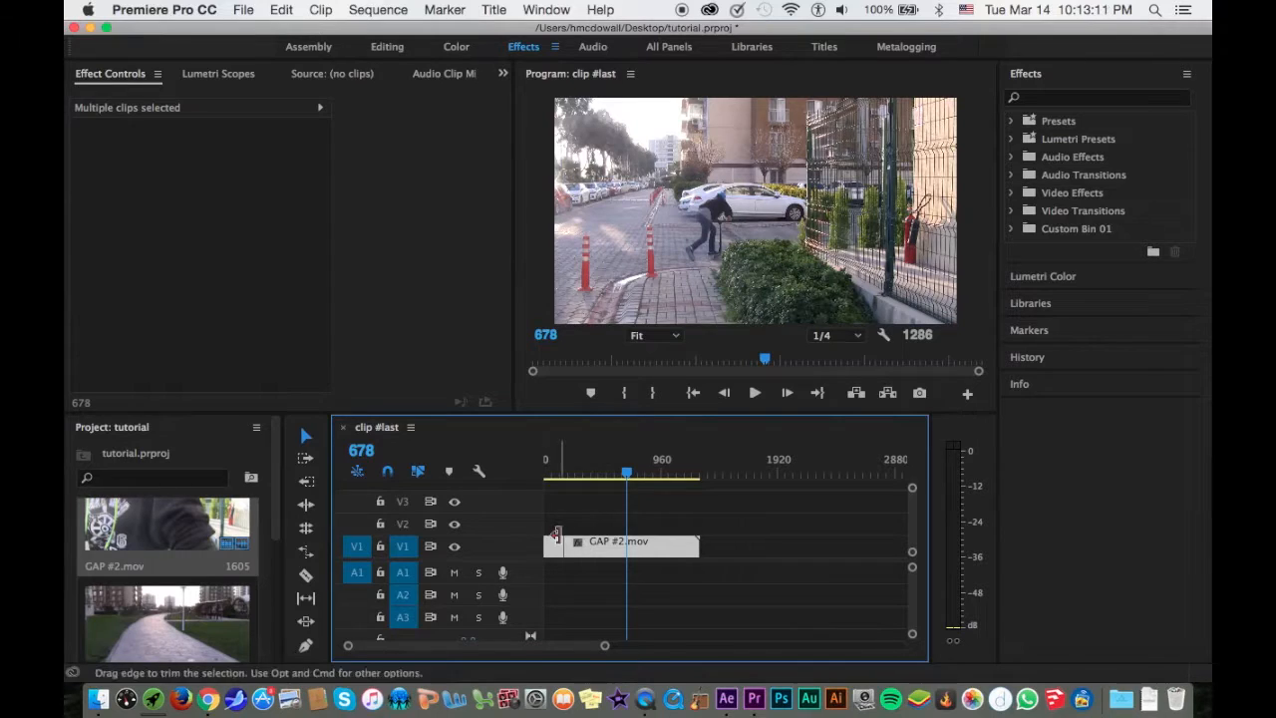
Step: Replace the two selected clips with an After Effects composition and save the new After Effects project as AE PROJECT TUTORIAL
right_click(630, 534)
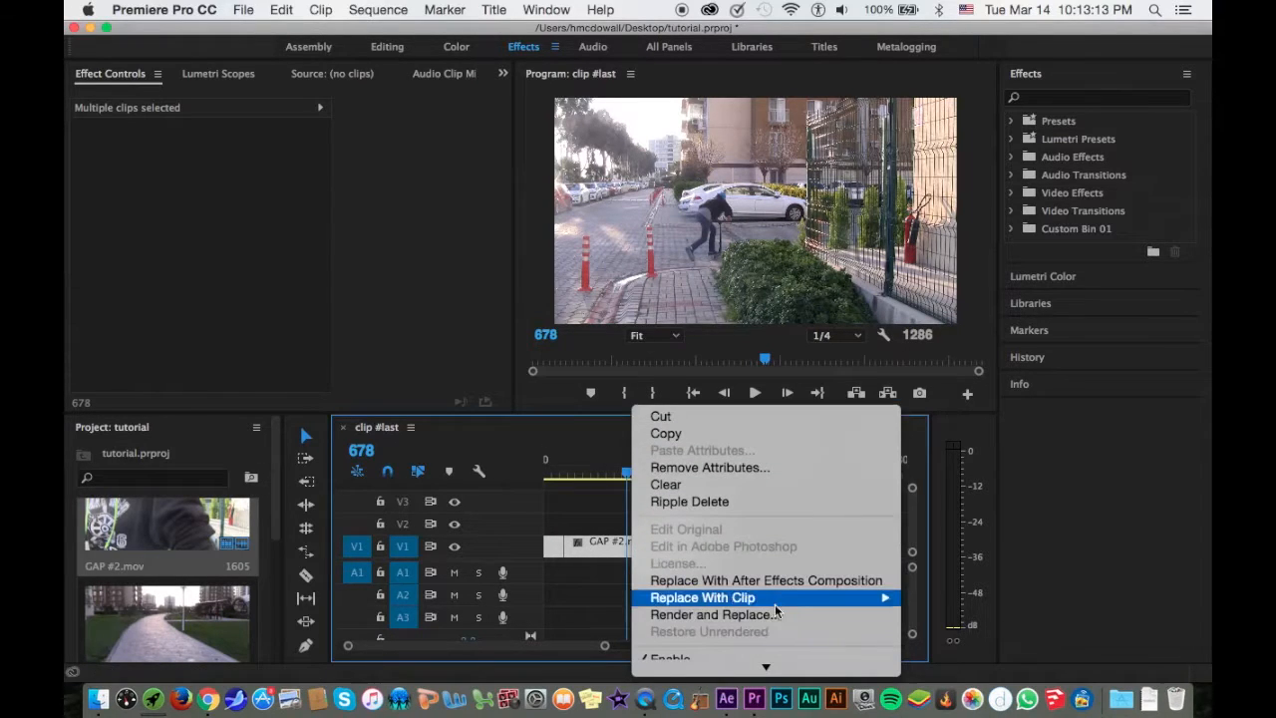
click(773, 581)
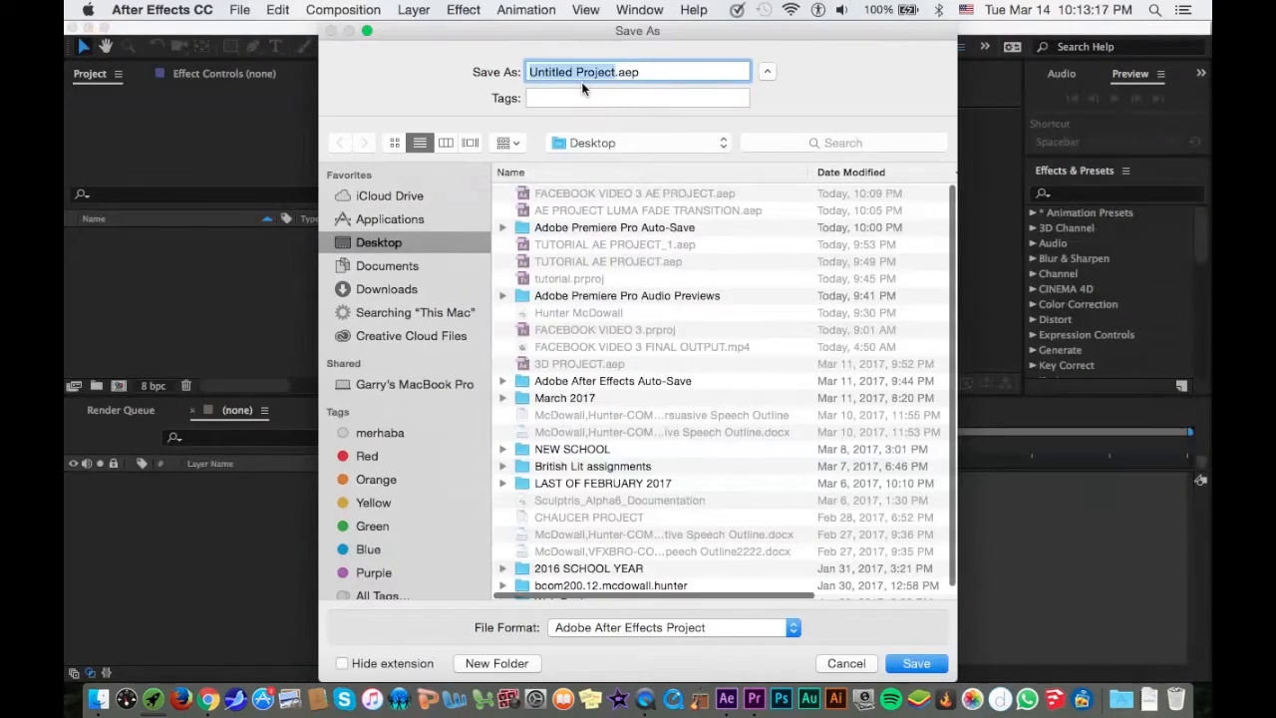
text(AE PR)
text(OJECT TUTOR)
text(IAL)
key(Return)
click(266, 245)
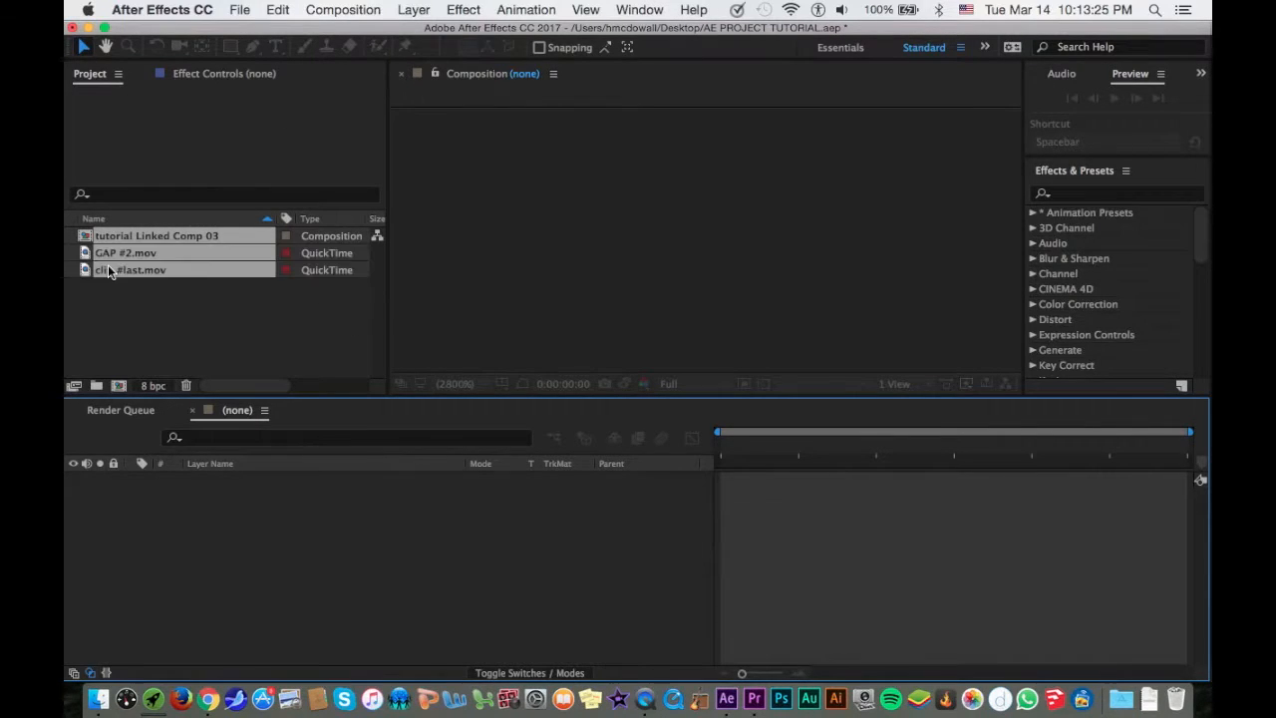
click(446, 561)
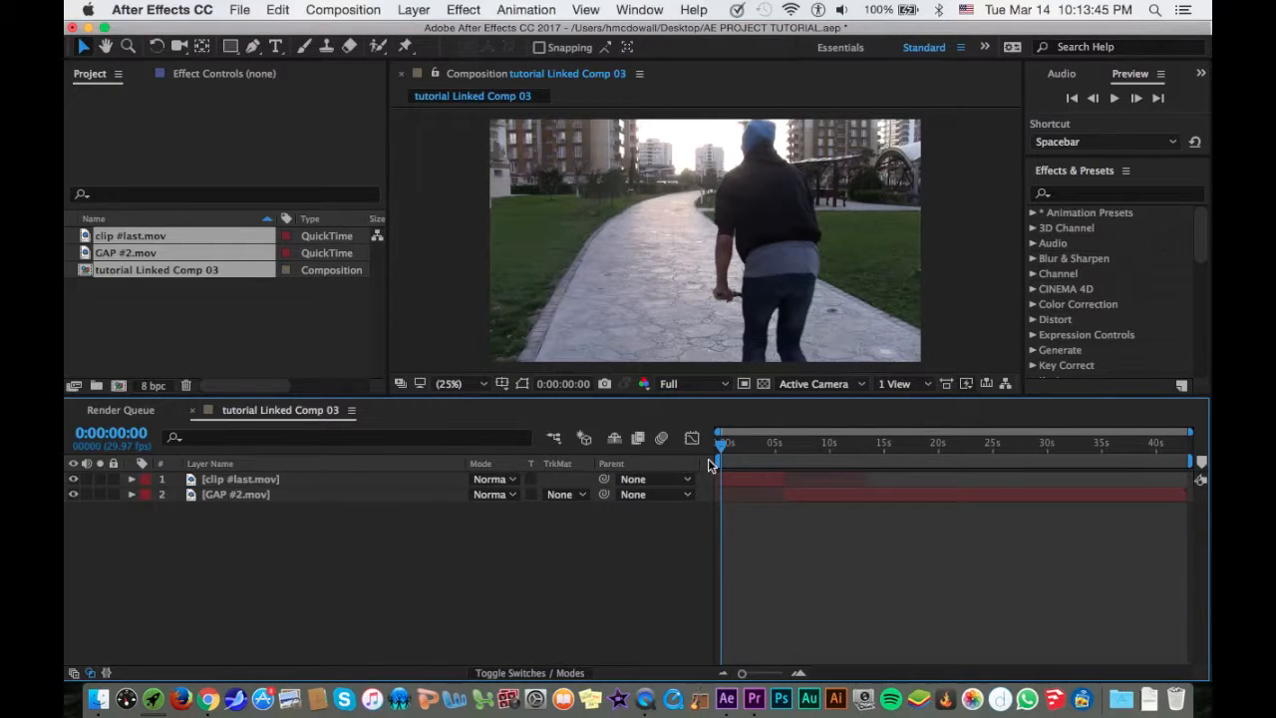
Step: Duplicate the clip #last.mov layer in the tutorial Linked Comp 03 composition
click(435, 477)
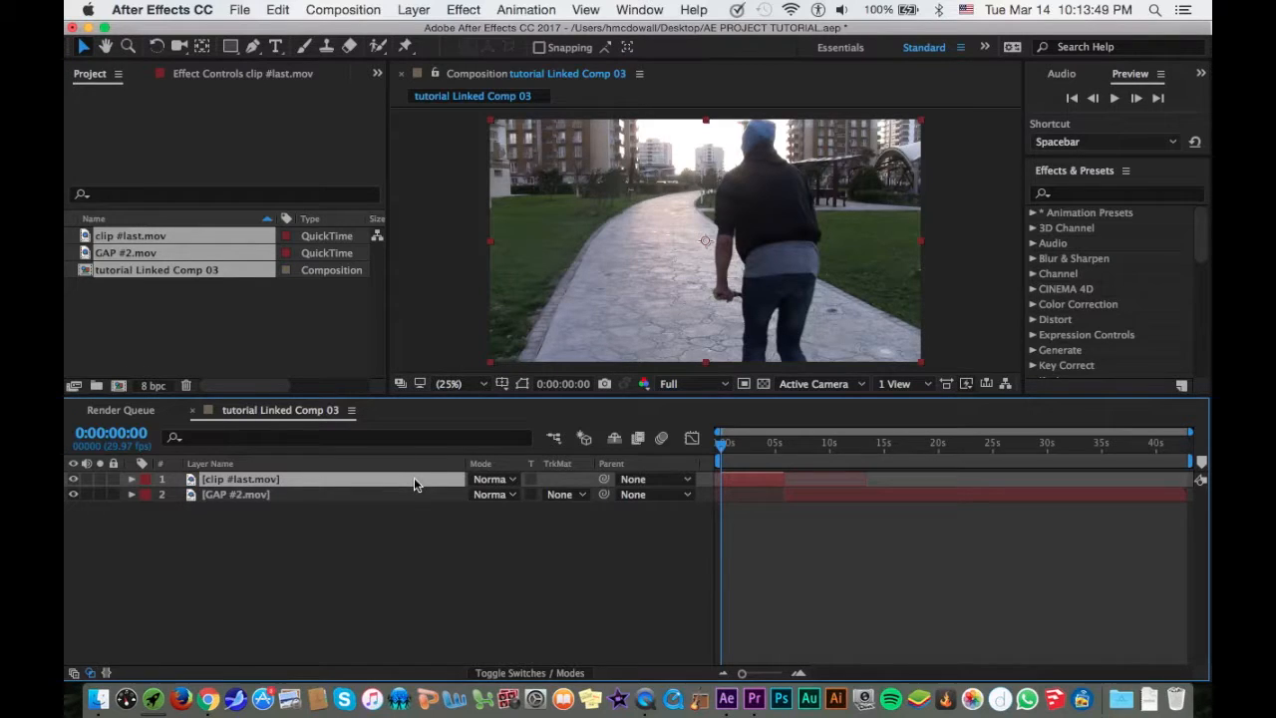
key(super+d)
double_click(414, 479)
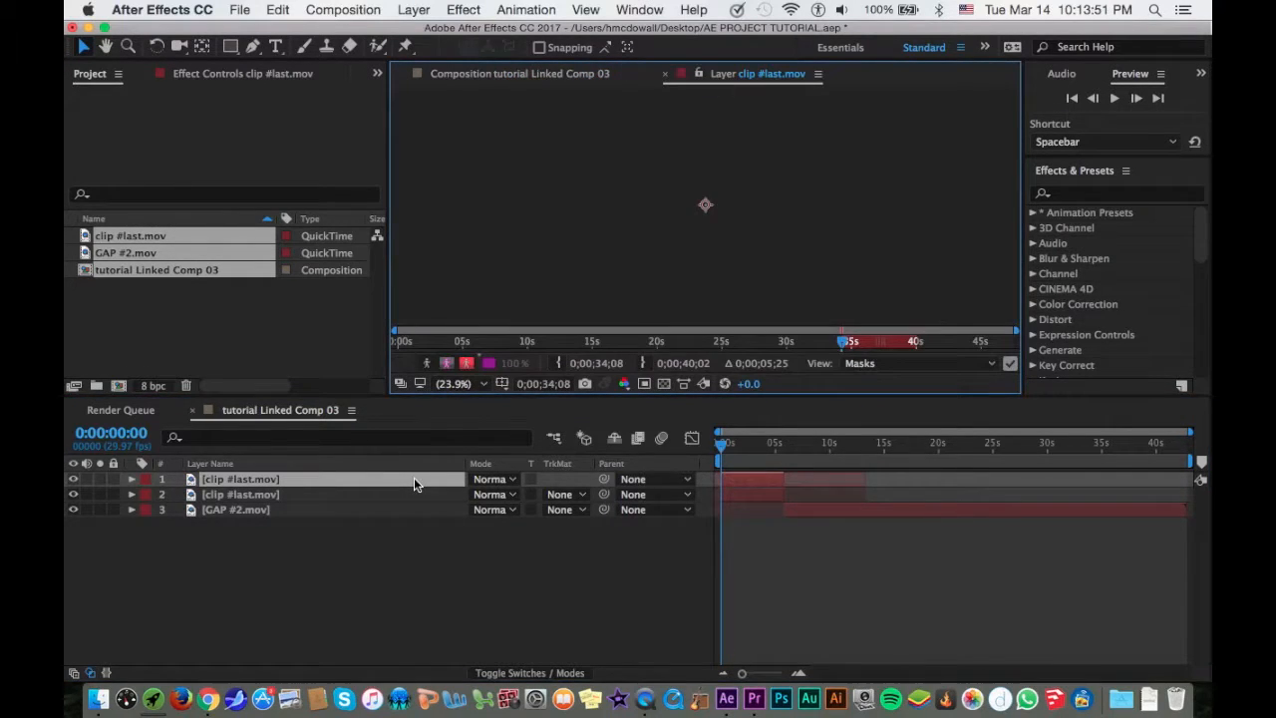
click(667, 76)
double_click(483, 224)
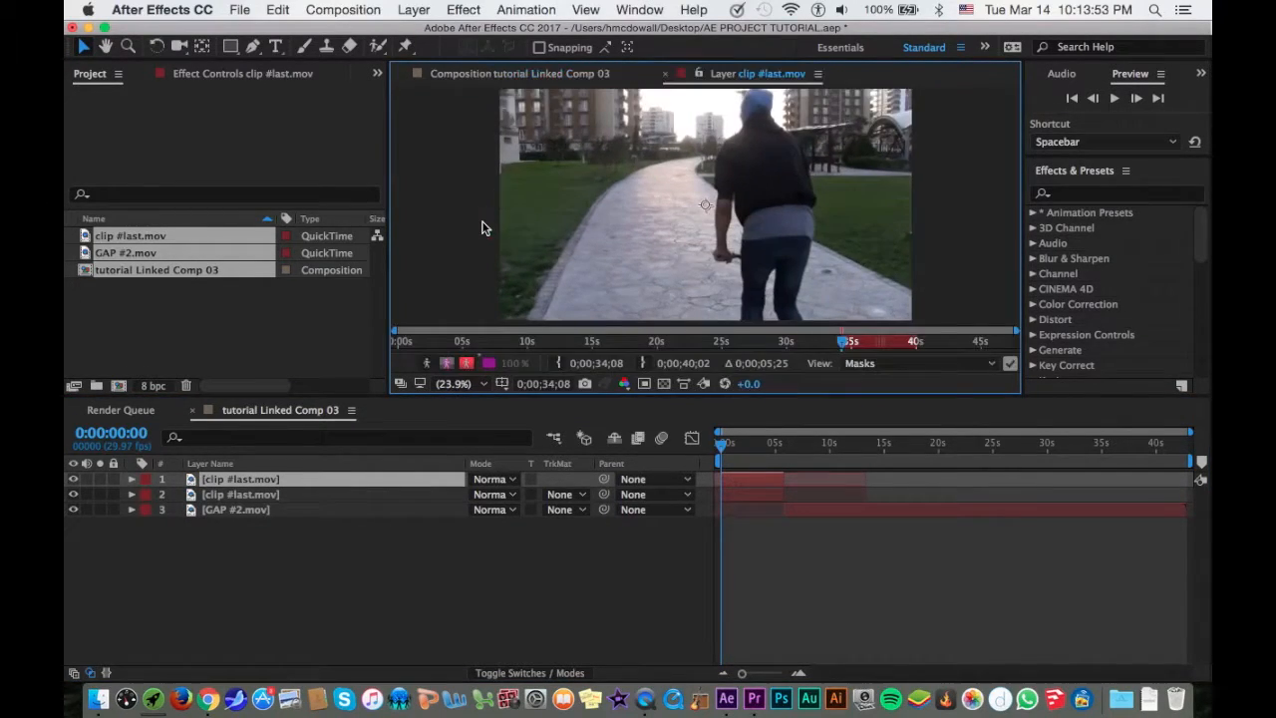
click(668, 76)
Step: Rename the upper clip #last.mov layer Luma Fade Inverted and give it a blue label
click(303, 478)
key(Return)
text(L)
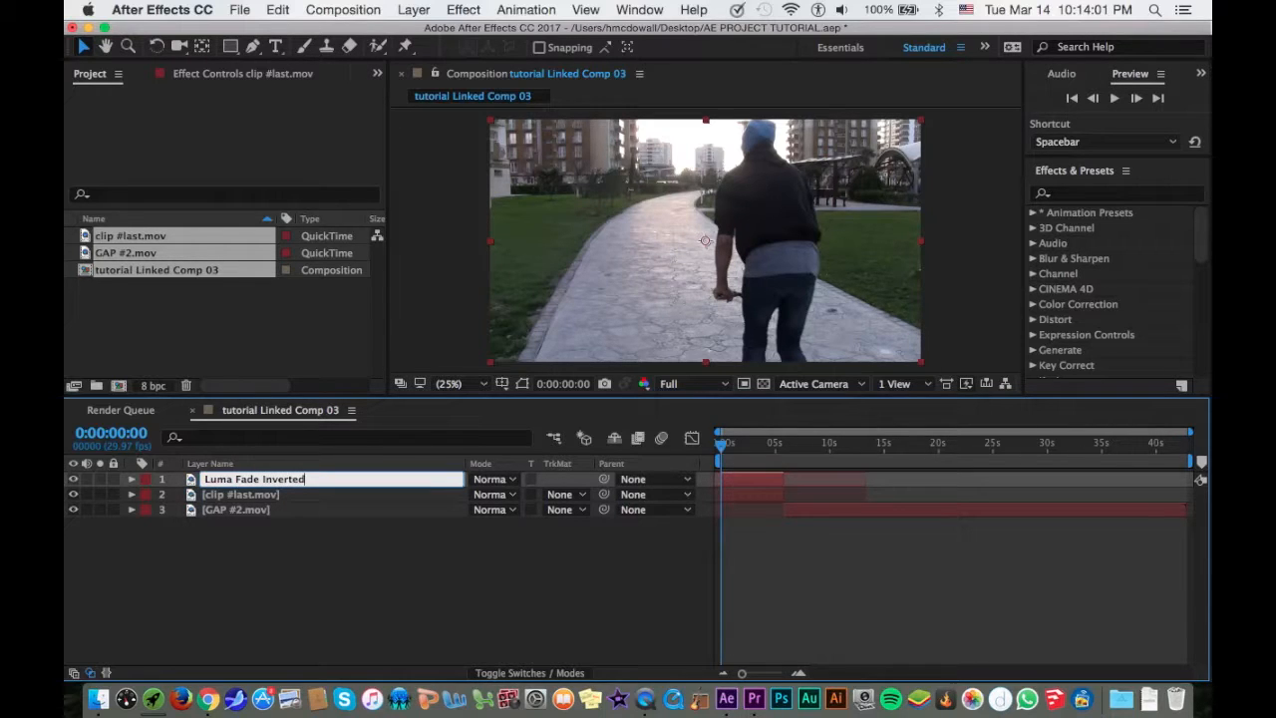
text(uma Fade Inverted)
key(Return)
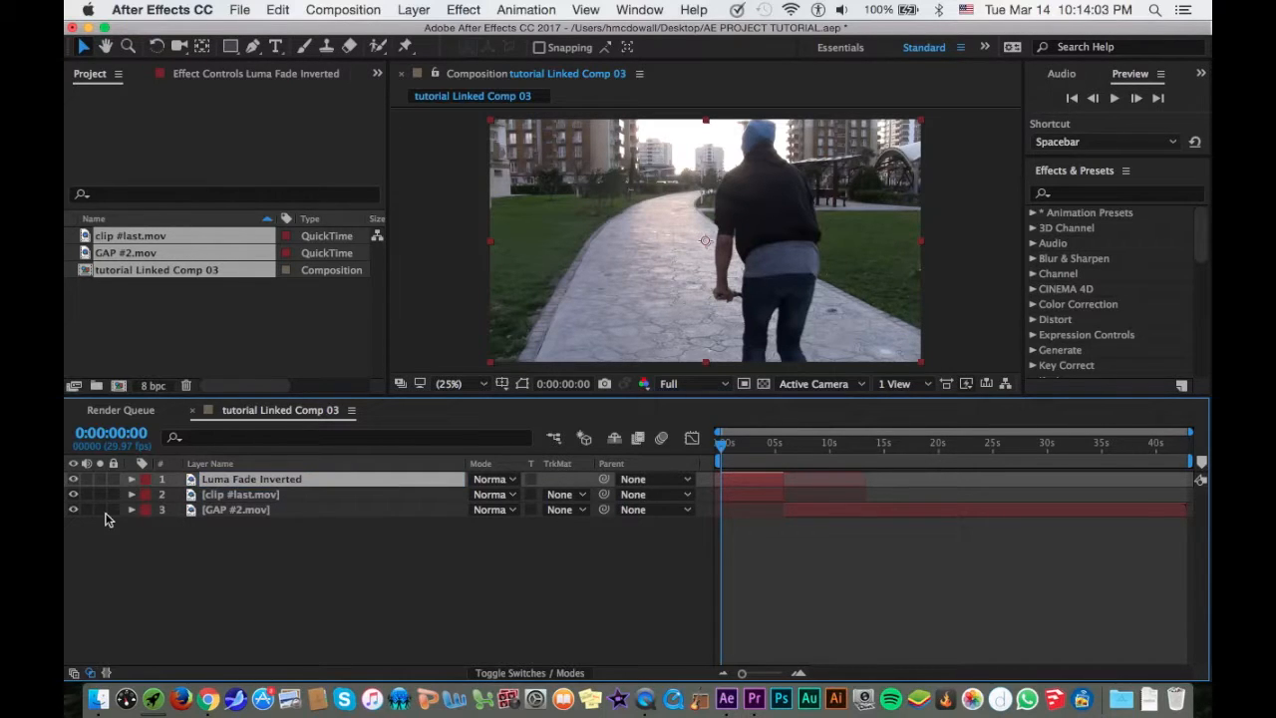
click(146, 480)
click(175, 526)
Step: Rename the remaining clip #last.mov layer transition and the GAP #2.mov layer 2nd clip
click(297, 493)
key(Return)
text(transition)
key(Return)
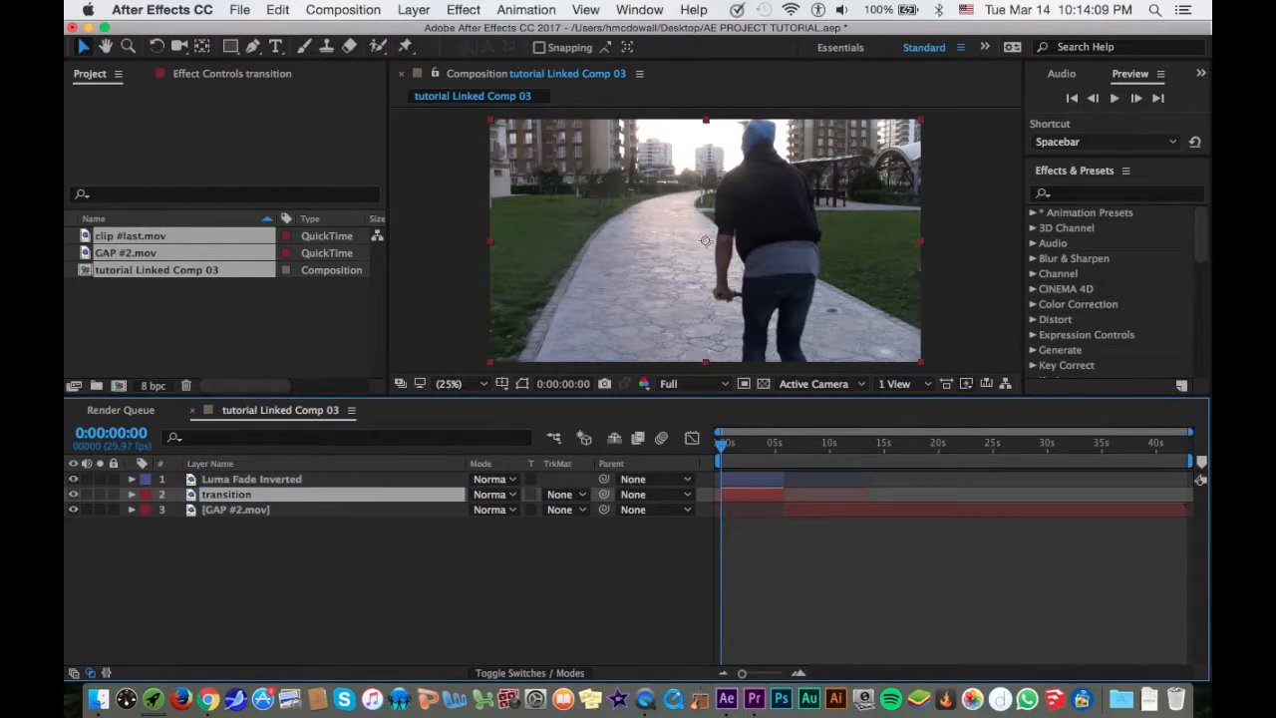
click(306, 510)
key(Return)
text(2nd clip)
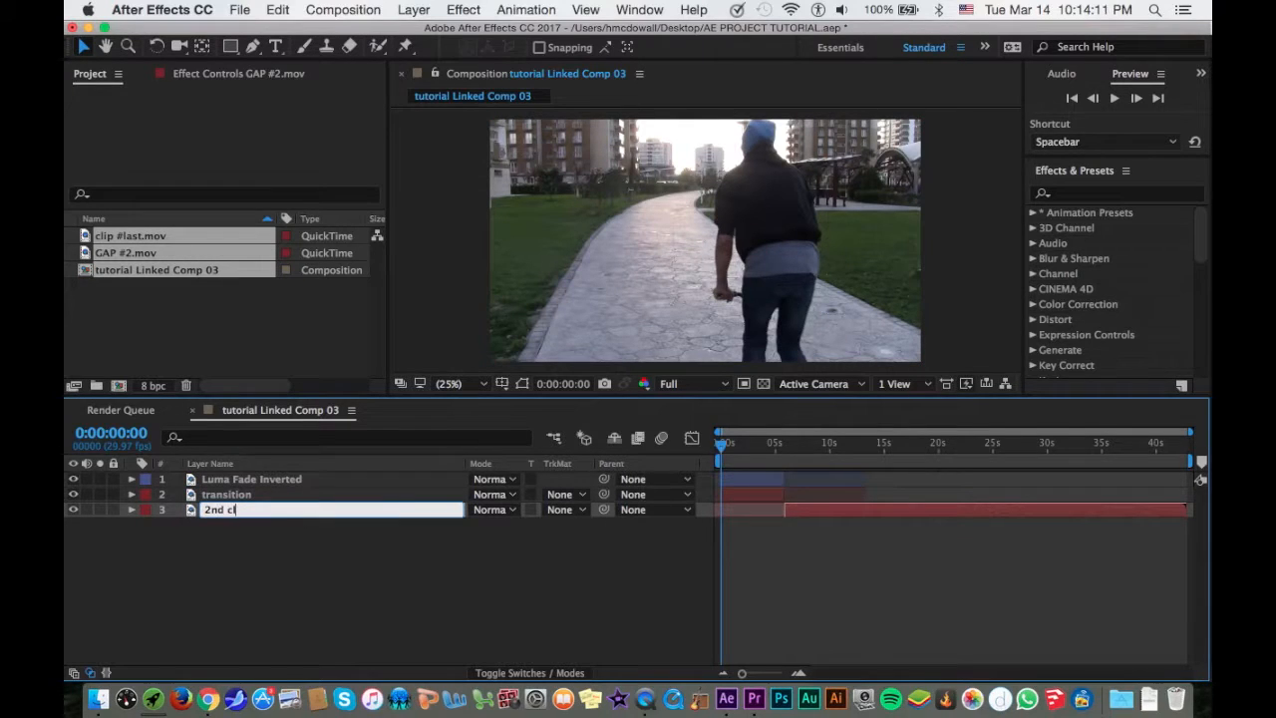
key(Return)
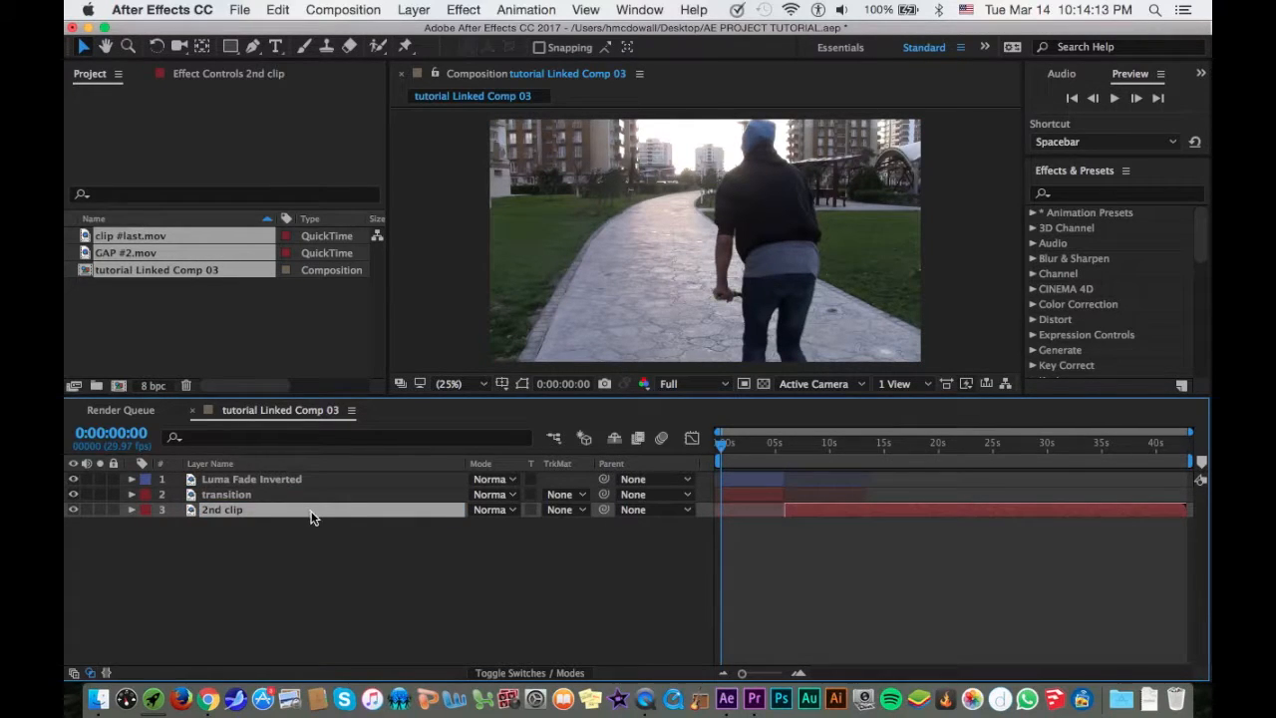
Step: Locate the end of the Luma Fade Inverted layer with the current time at 0:00:05:25
click(763, 448)
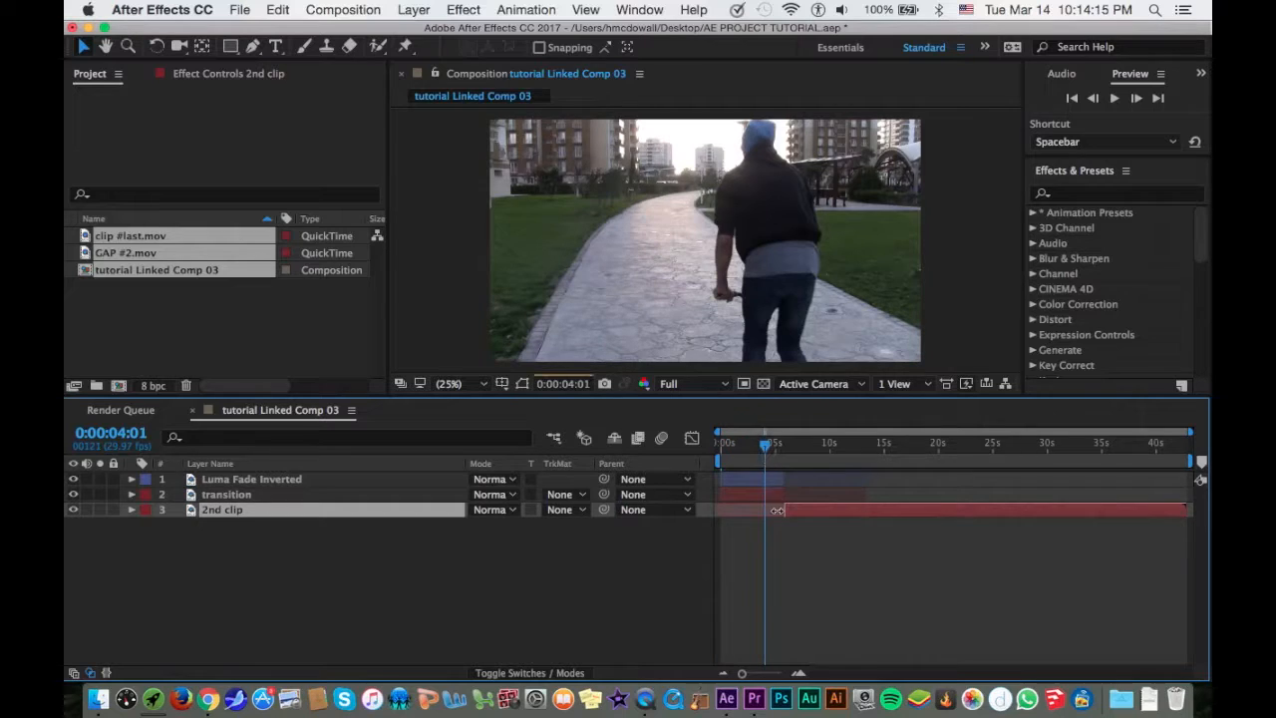
click(775, 484)
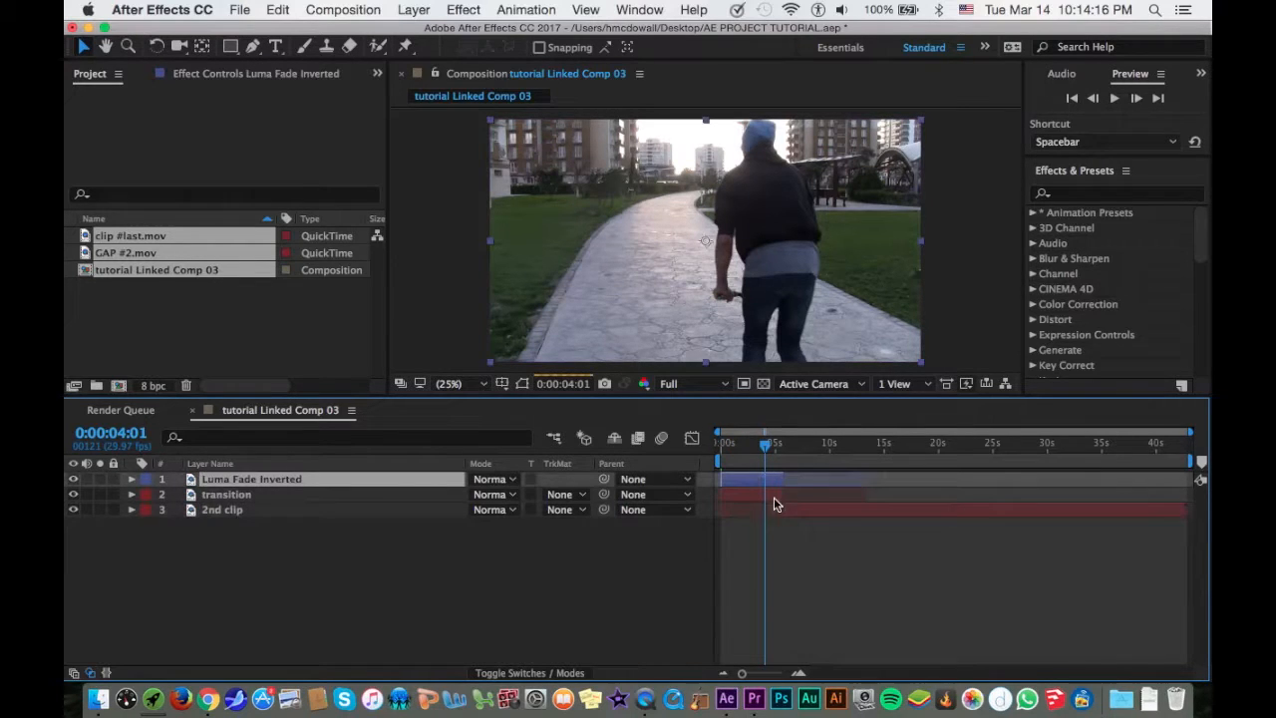
click(777, 676)
scroll(1015, 587, right, 15)
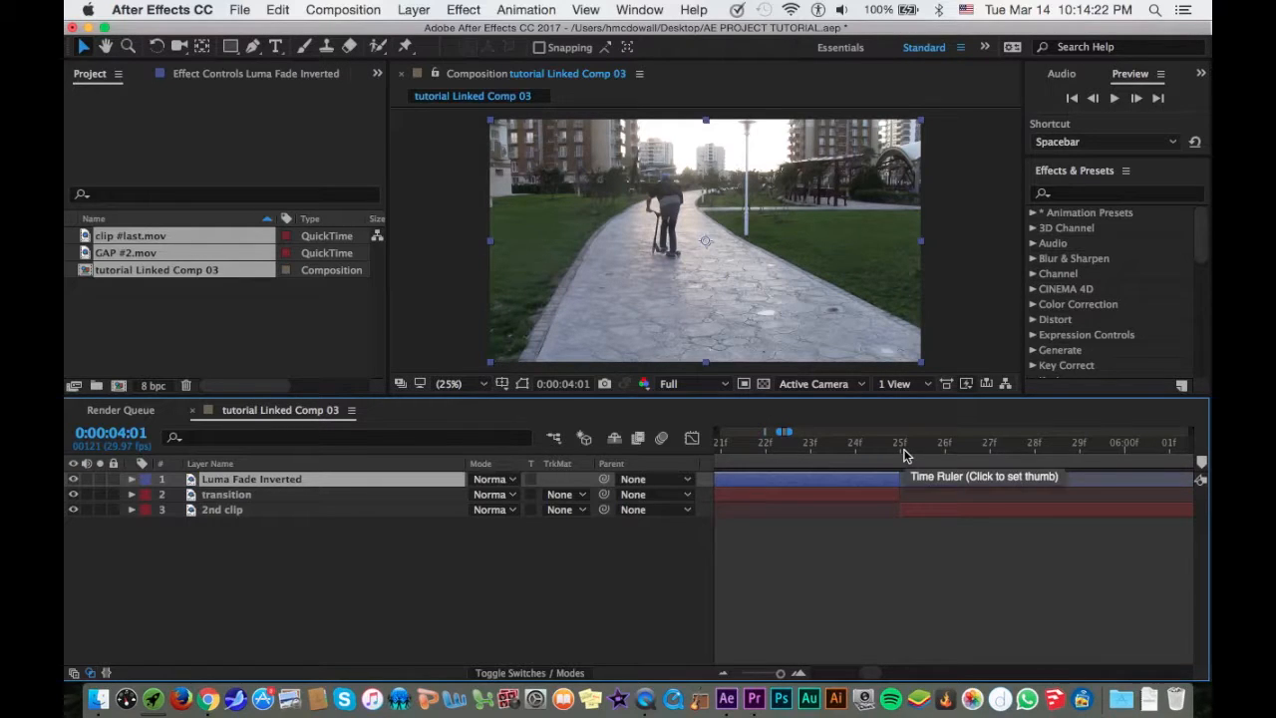
click(904, 455)
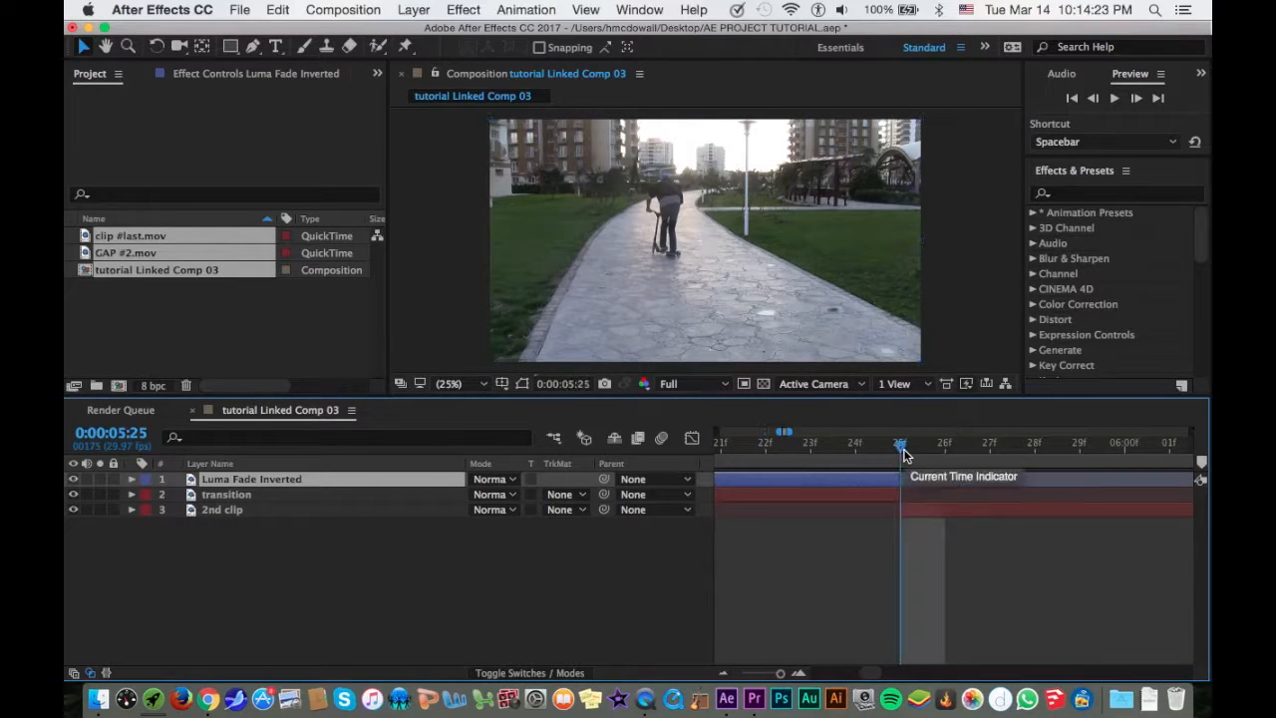
Step: Split the Luma Fade Inverted layer at 0:00:05:02 and delete the part before the cut
scroll(903, 455, left, 3)
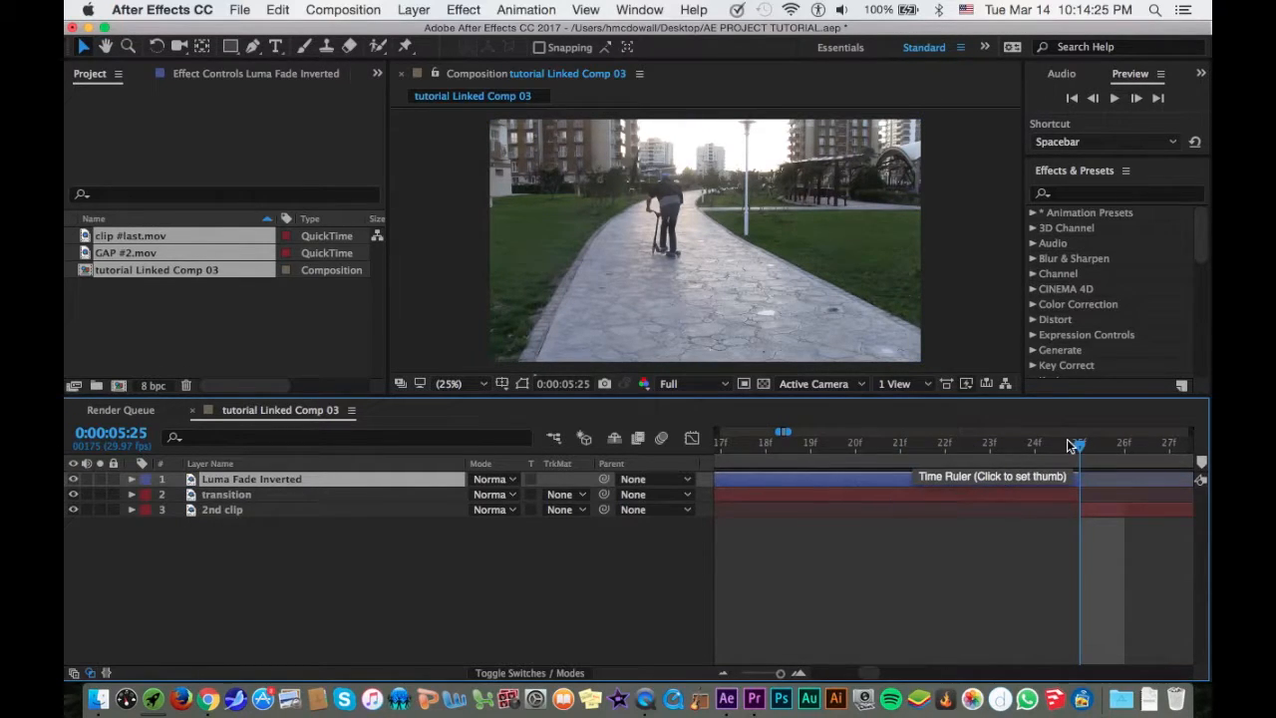
scroll(1072, 445, left, 4)
scroll(1067, 445, right, 1)
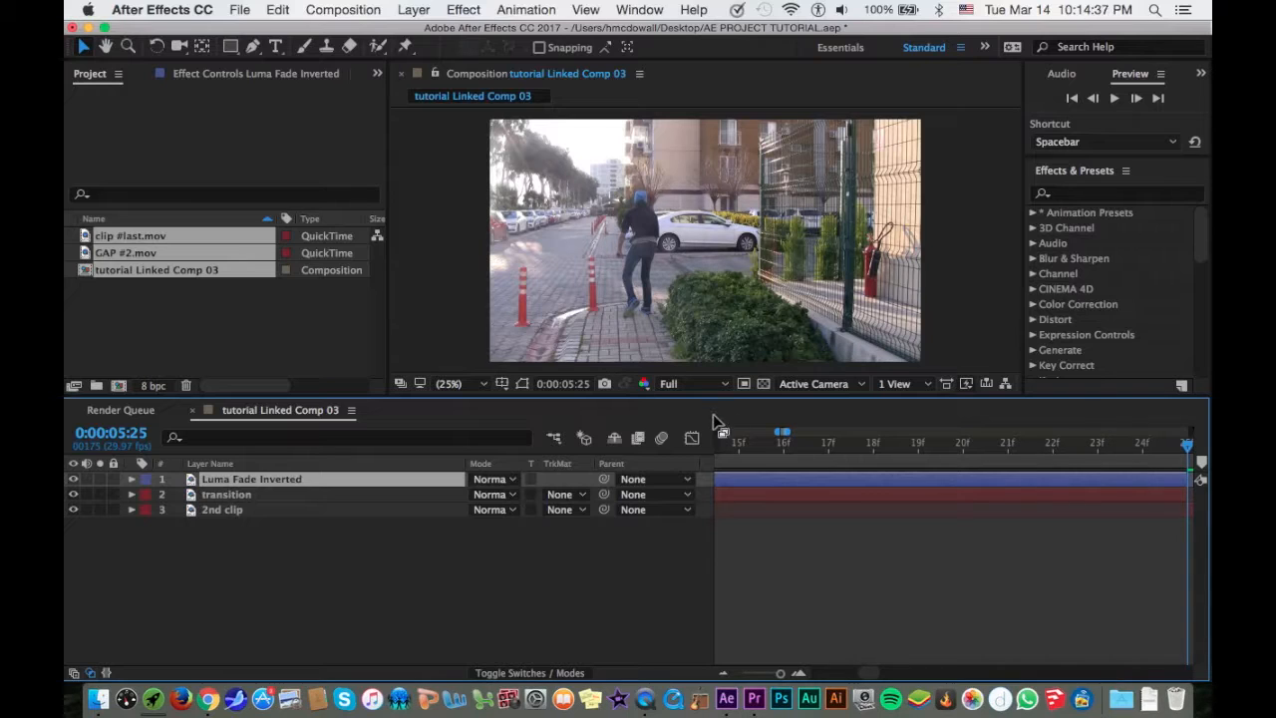
scroll(752, 448, left, 5)
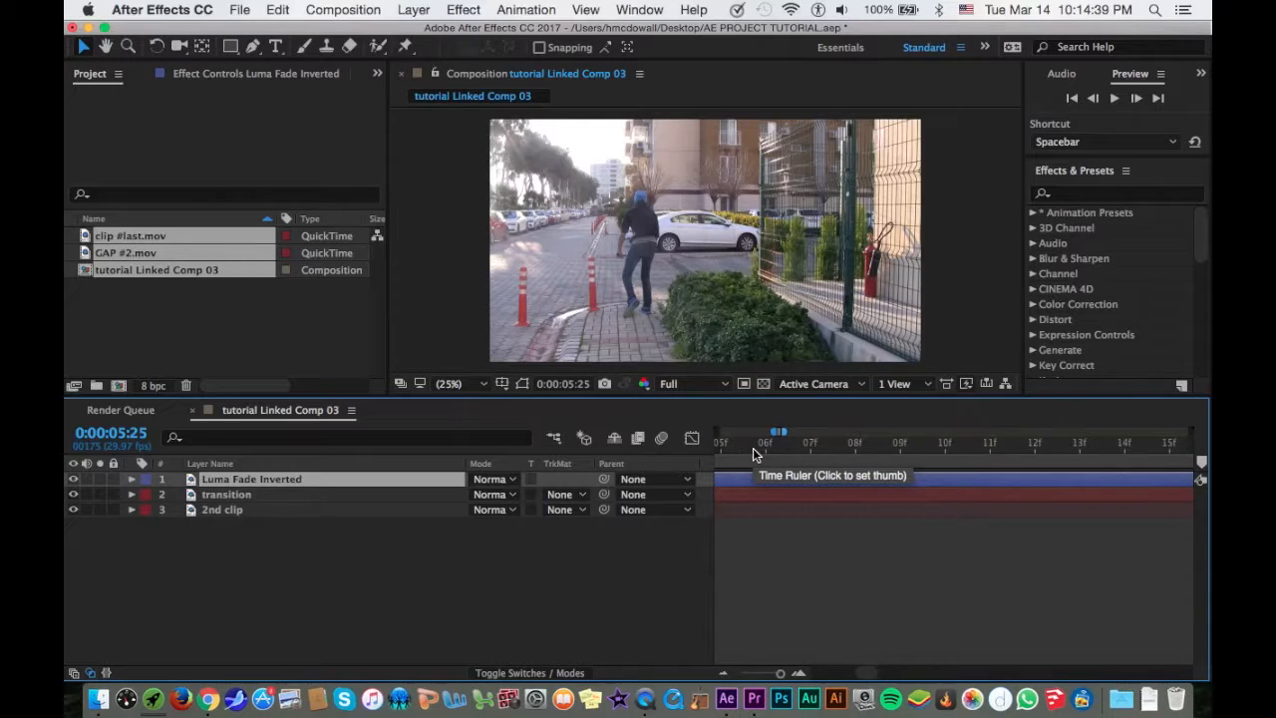
scroll(753, 447, right, 1)
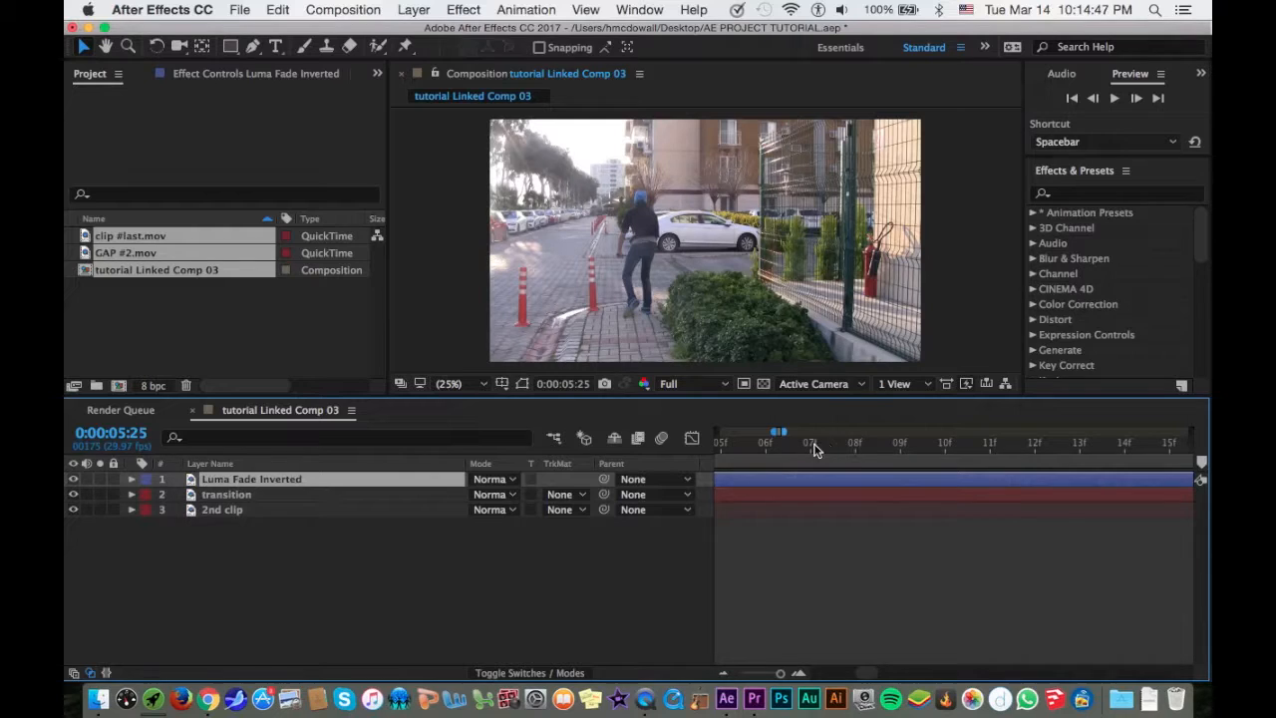
scroll(801, 547, left, 2)
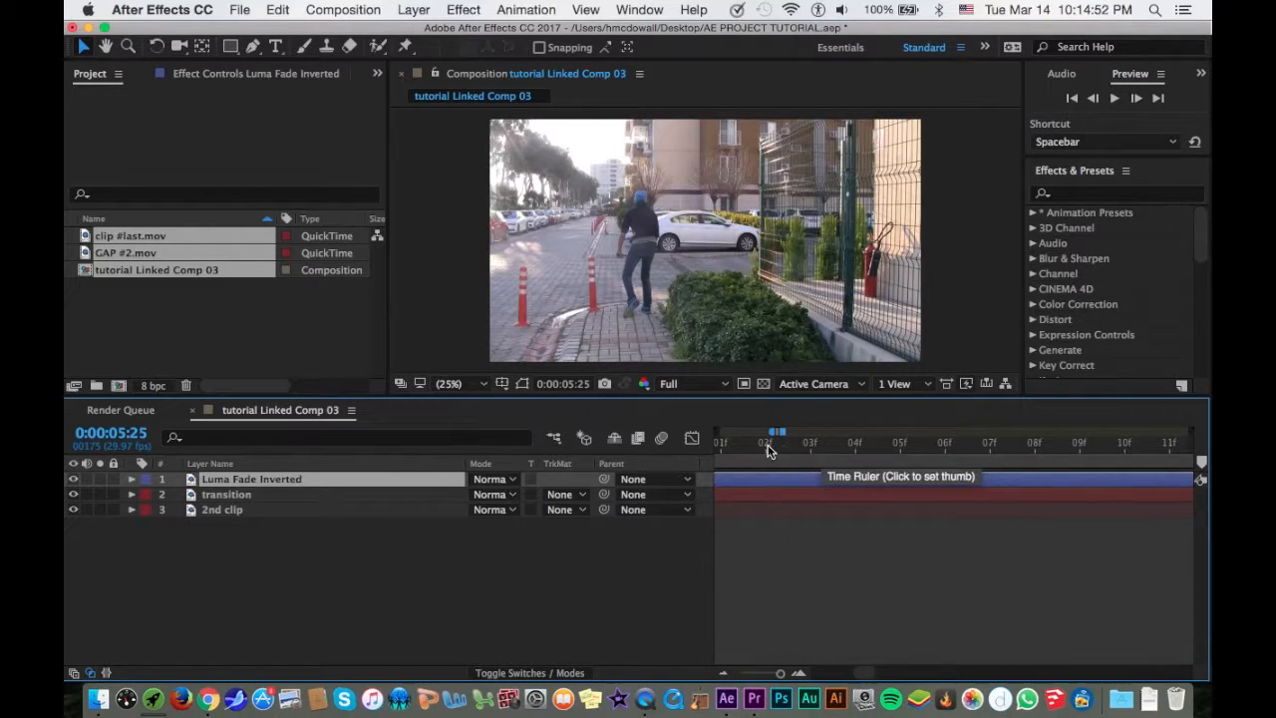
click(766, 444)
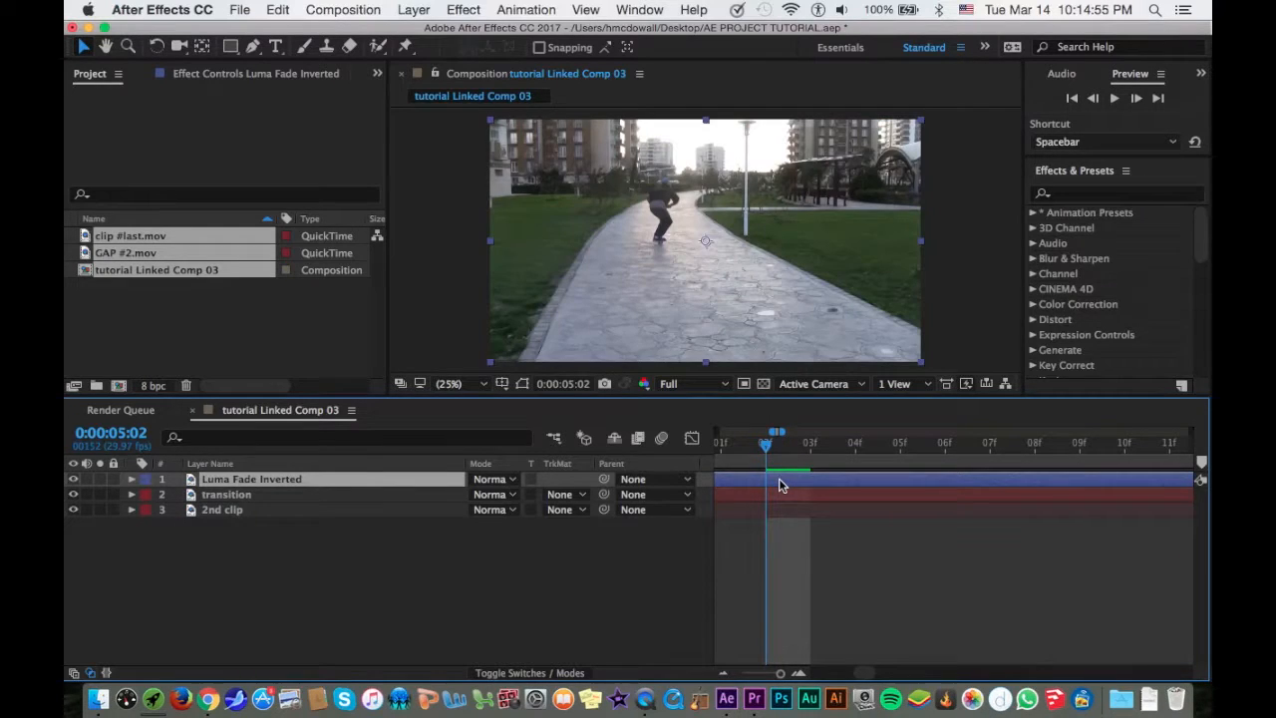
key(super+d)
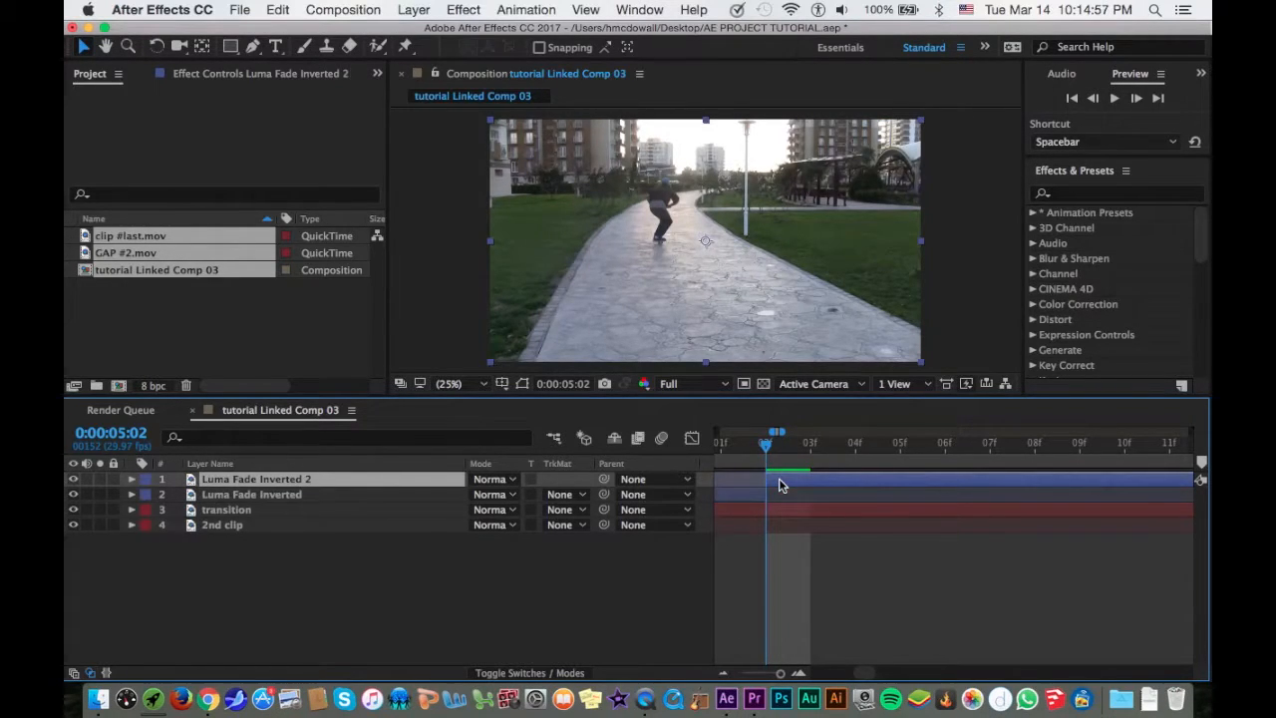
click(431, 494)
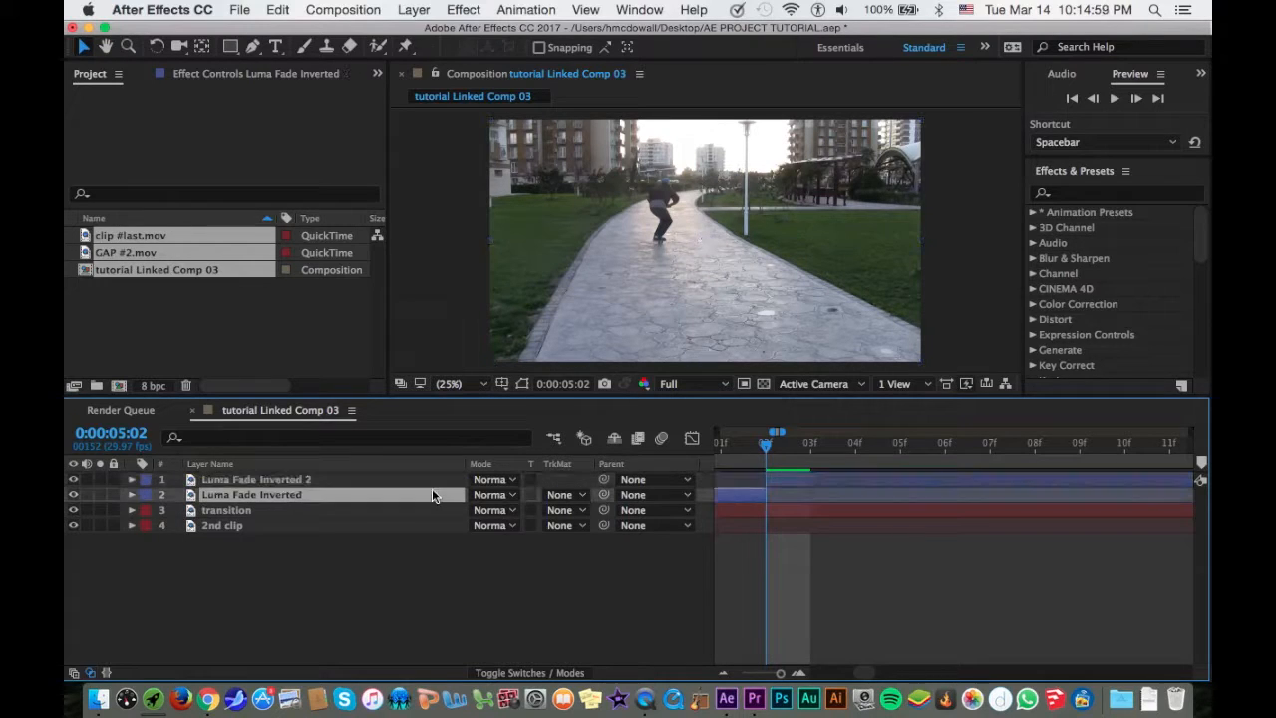
key(Delete)
Step: Split the transition layer at 0:00:05:02 and rename the part before the cut normal
click(857, 485)
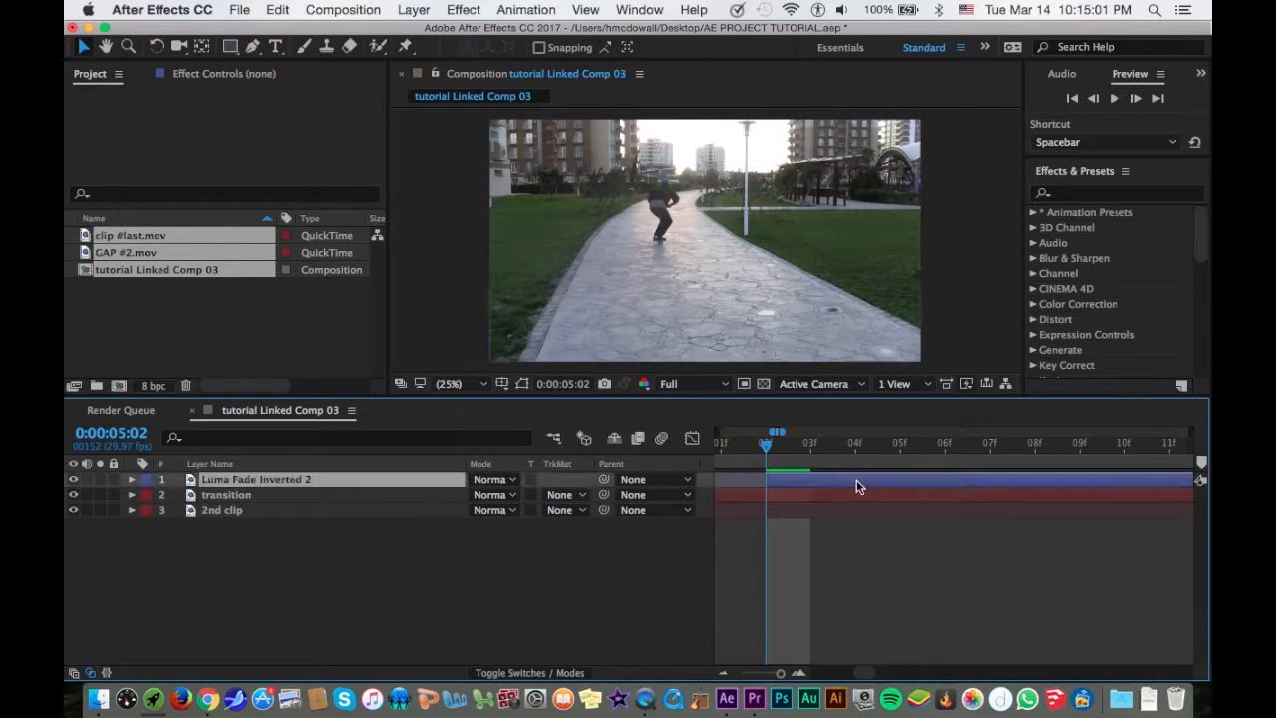
click(857, 494)
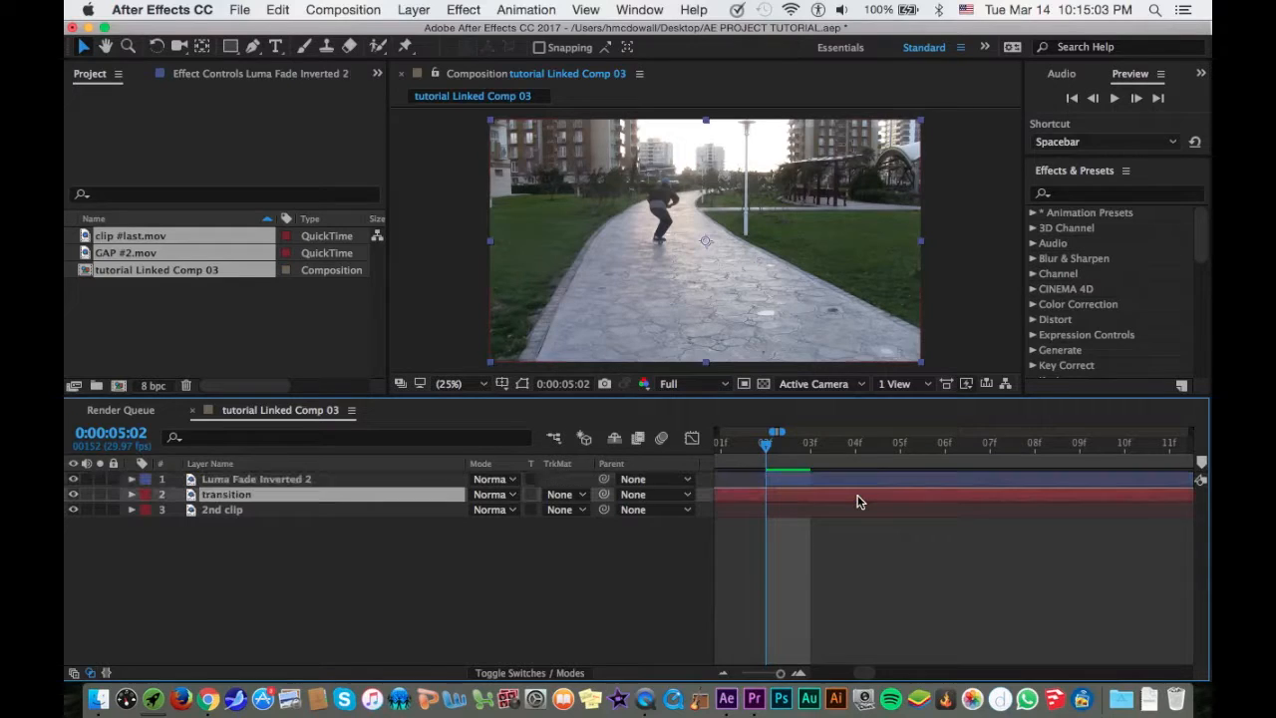
key(super+d)
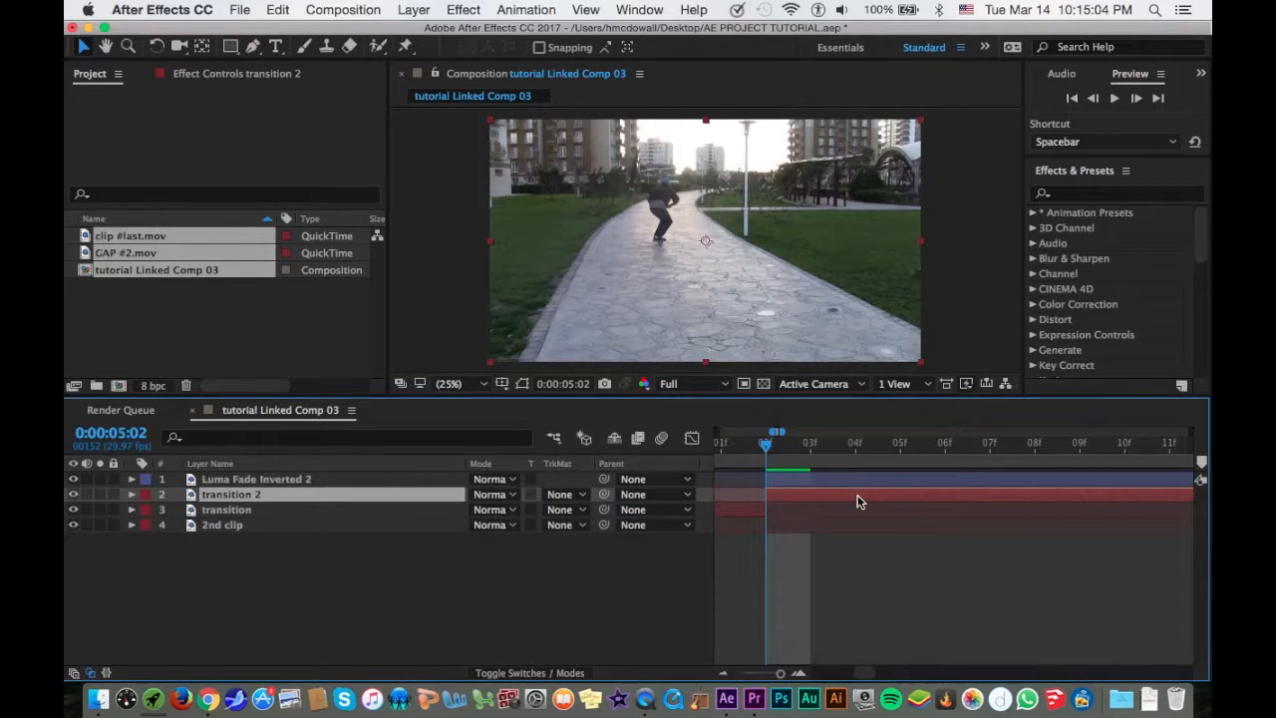
click(417, 510)
key(Return)
text(normal)
key(Return)
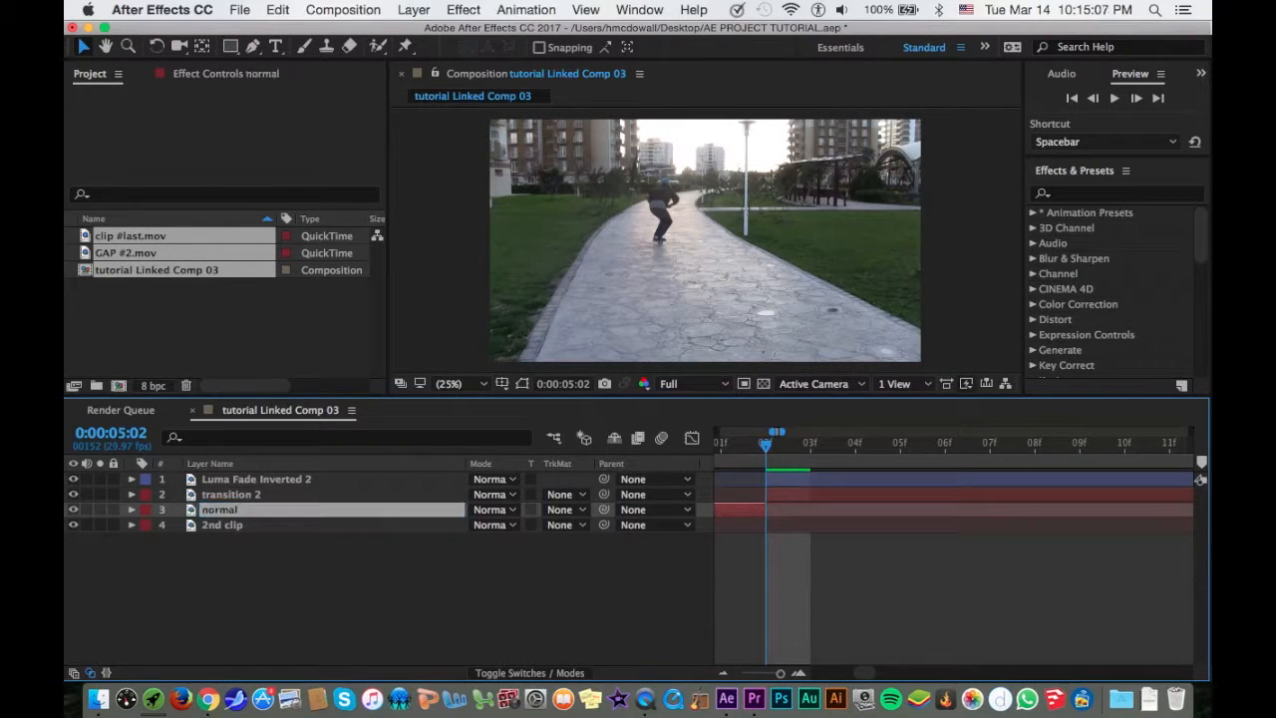
Step: Give the transition 2 layer a blue label
click(361, 495)
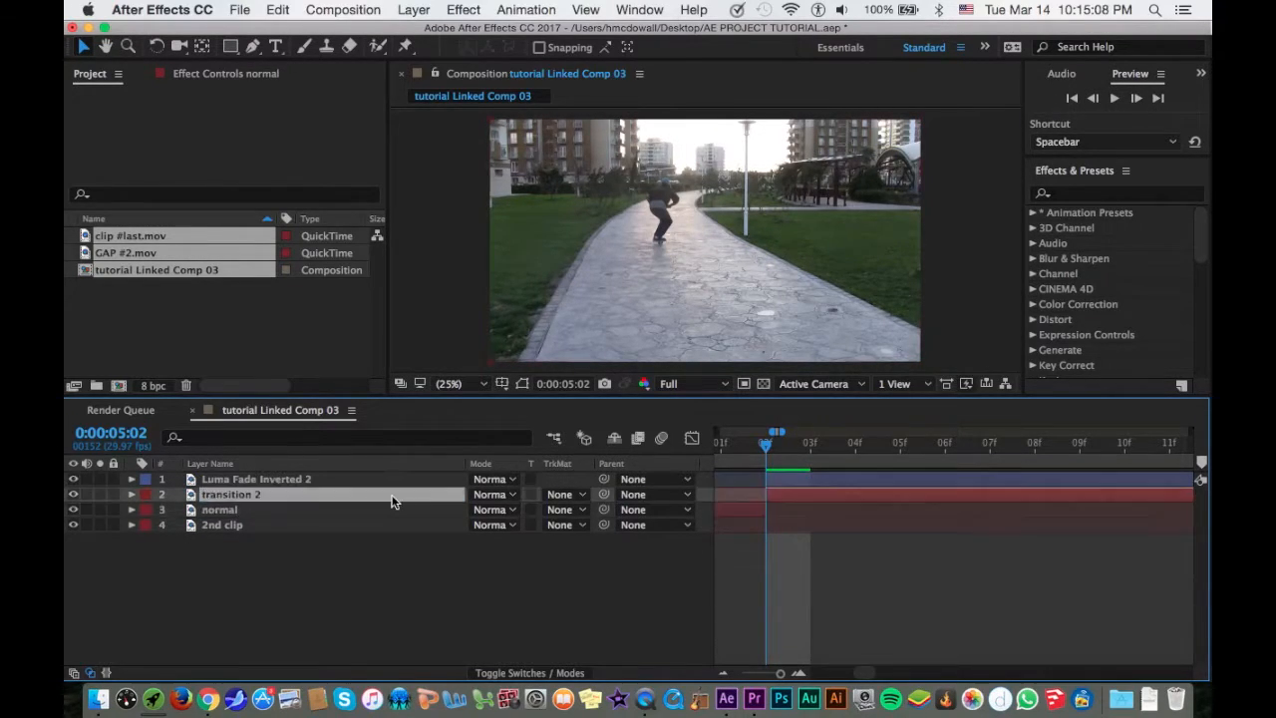
click(143, 497)
click(171, 525)
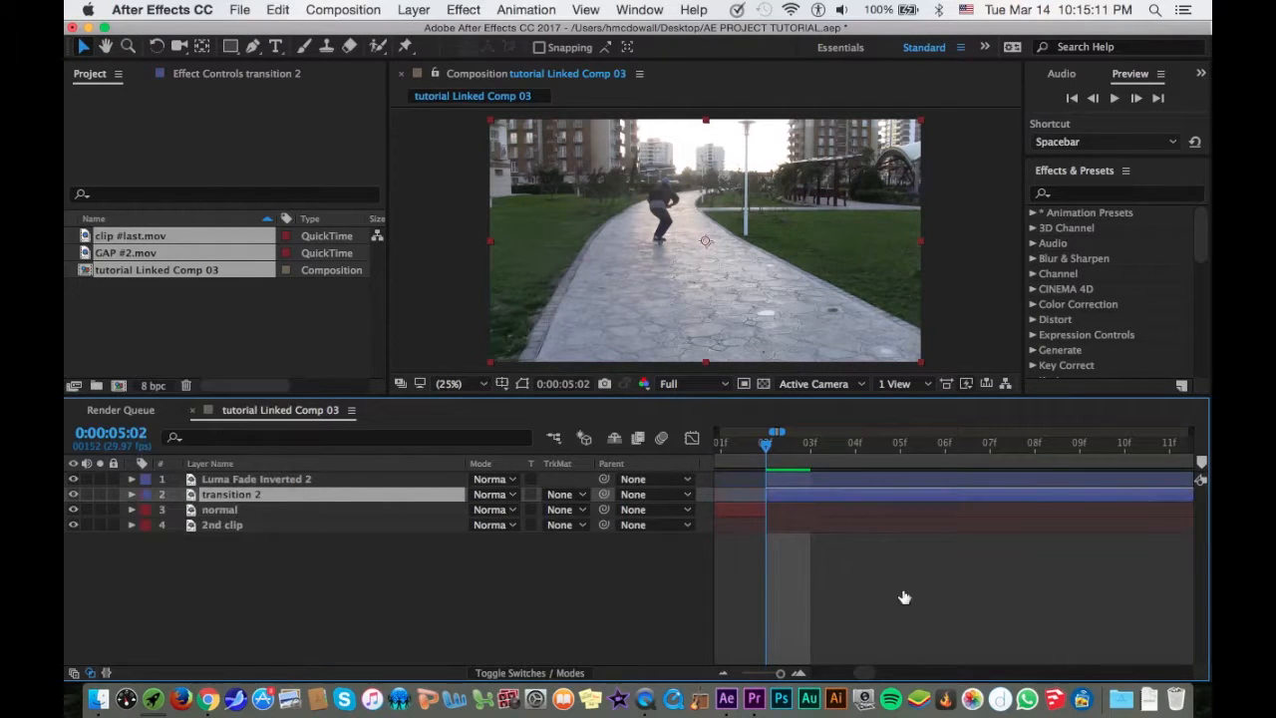
Step: Make the 2nd clip layer start at 0:00:05:02 and give it the MASK label color
click(783, 675)
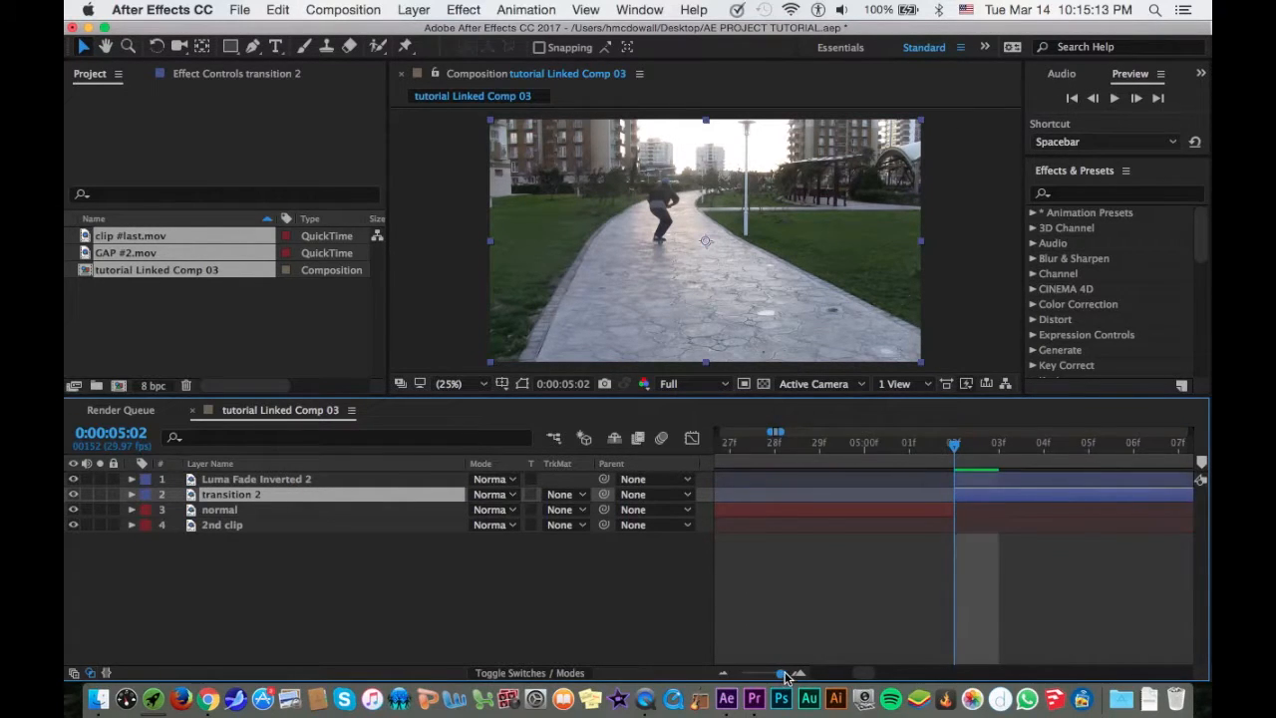
scroll(924, 598, right, 5)
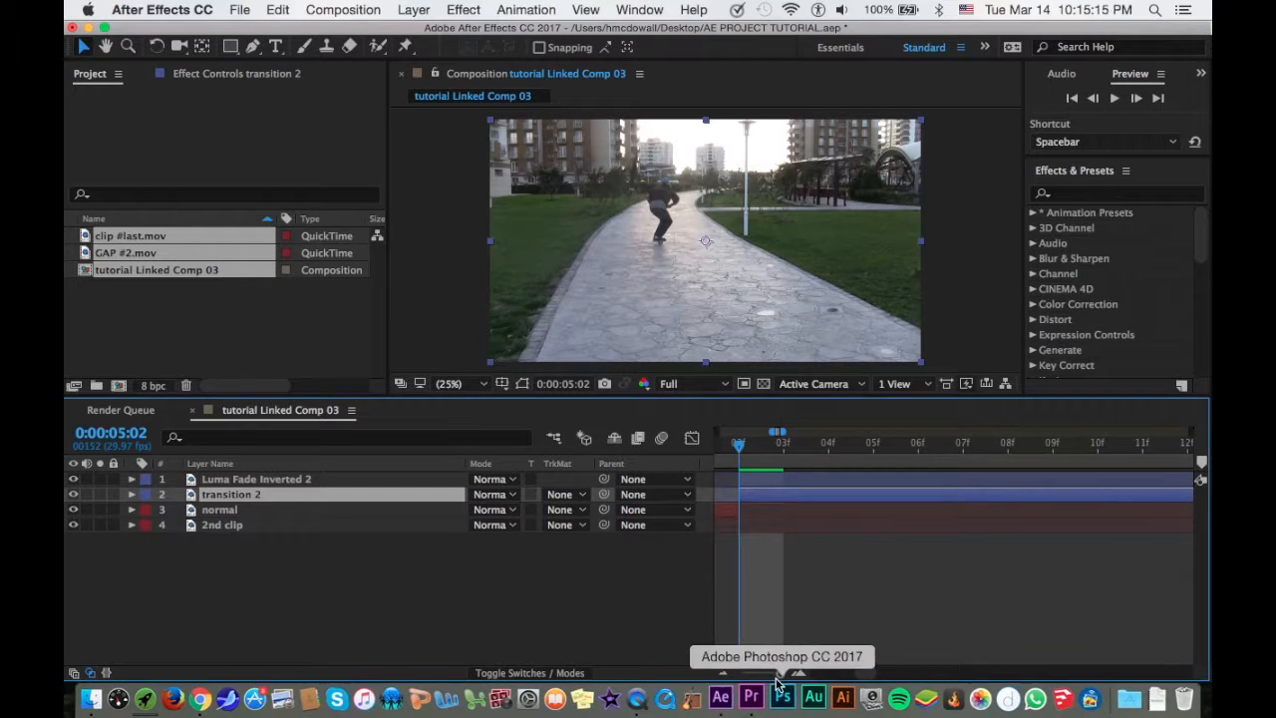
drag(776, 674, 770, 675)
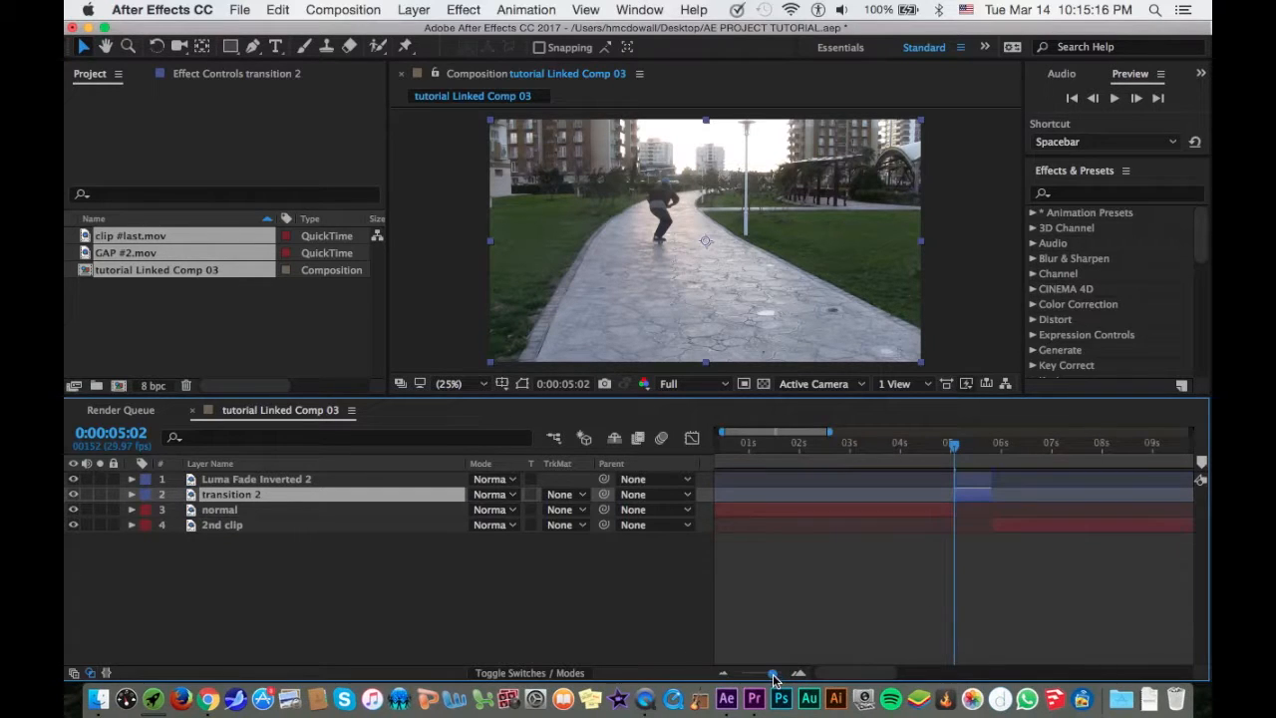
click(1033, 528)
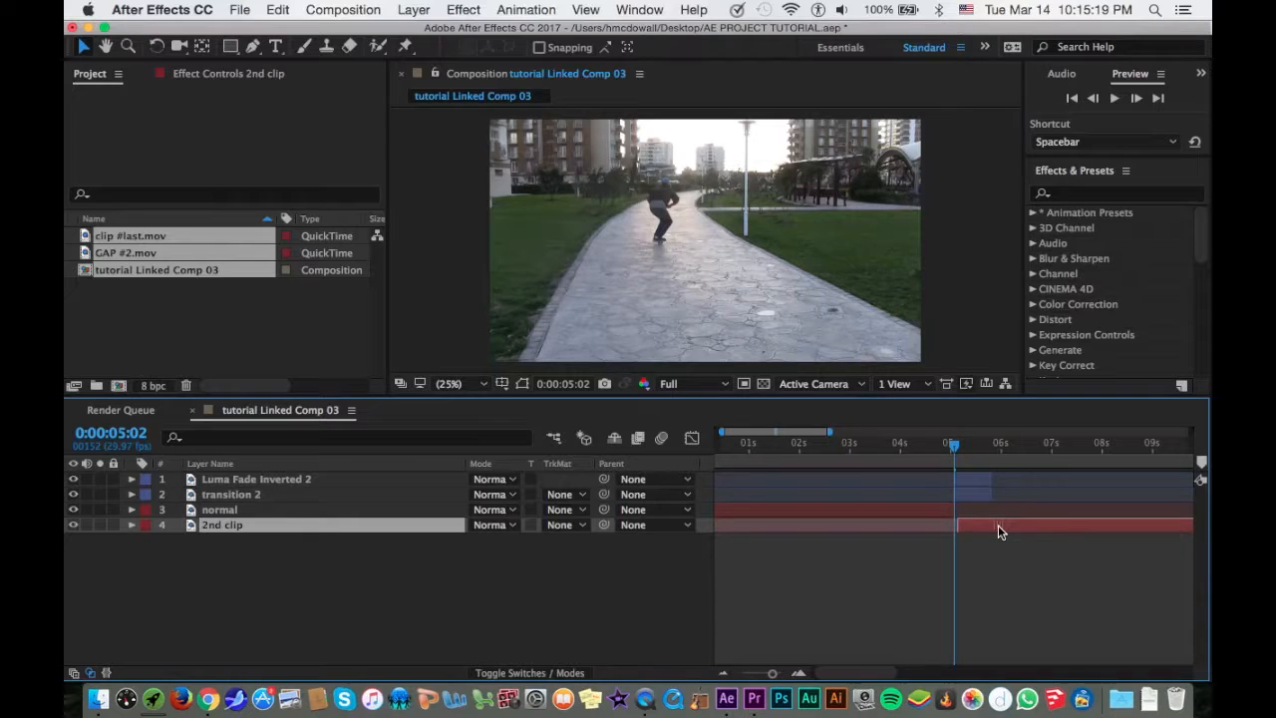
drag(772, 674, 779, 674)
scroll(1024, 564, right, 5)
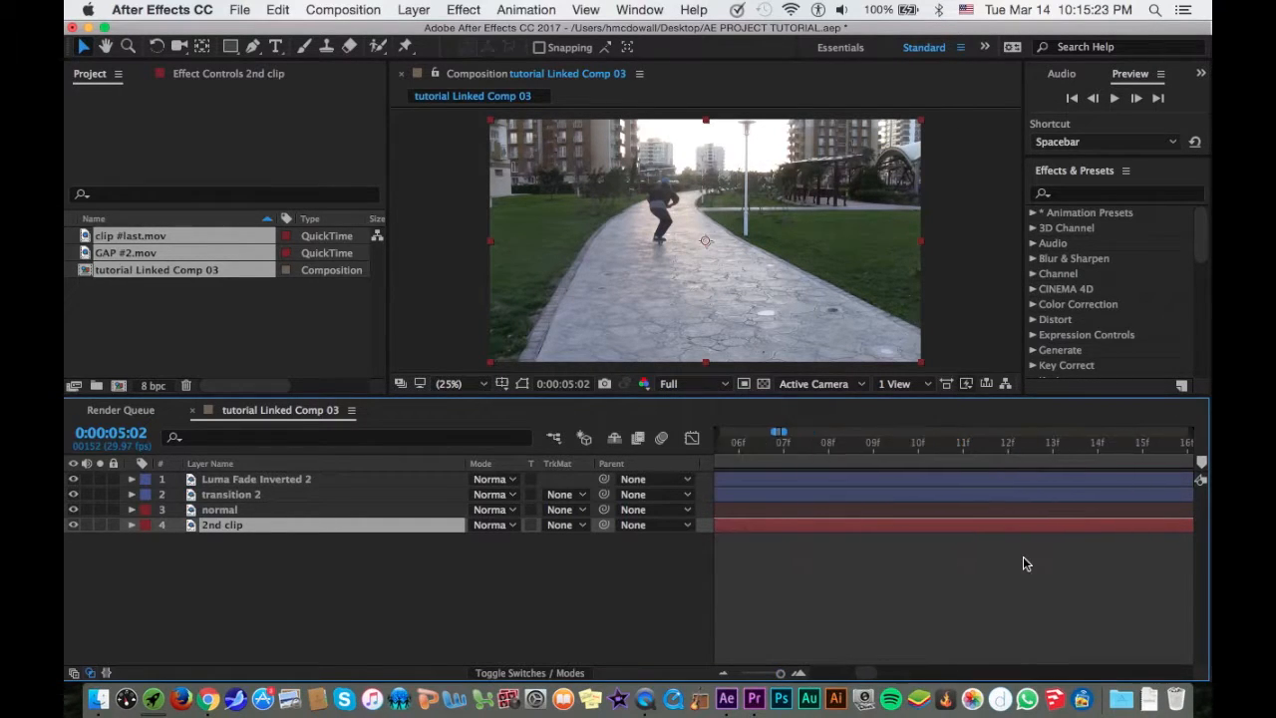
scroll(1023, 564, left, 5)
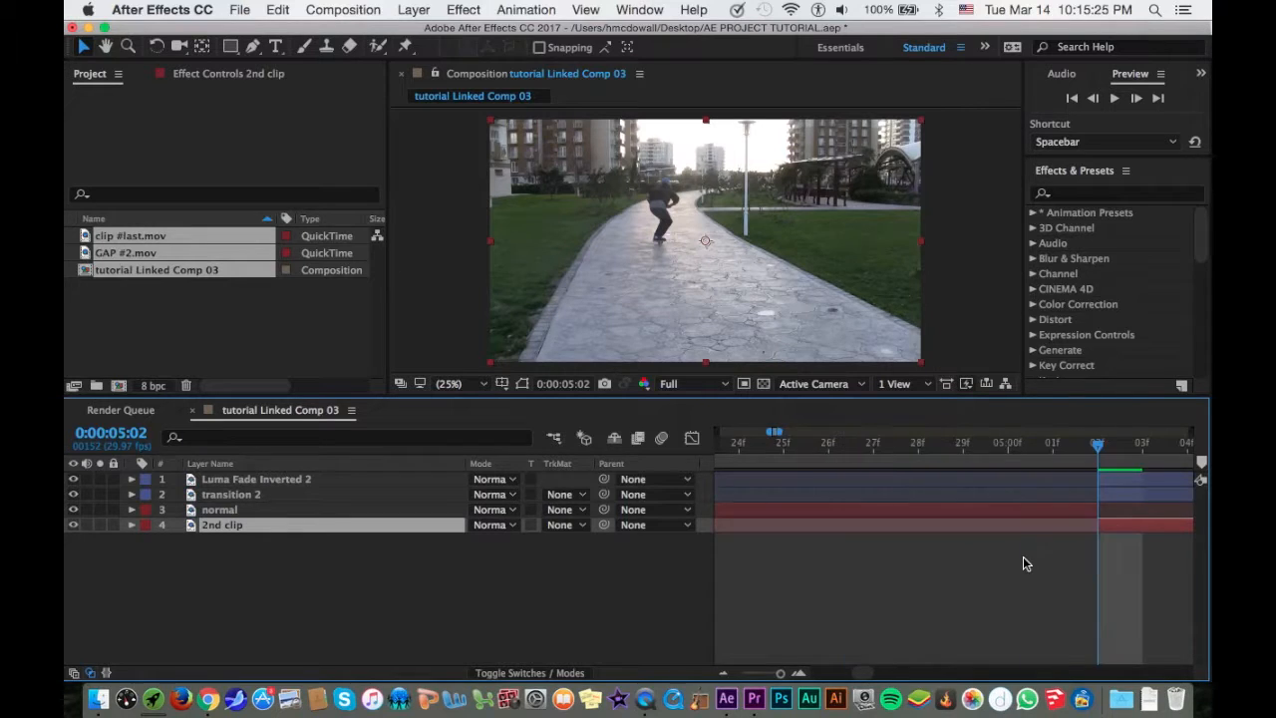
click(147, 526)
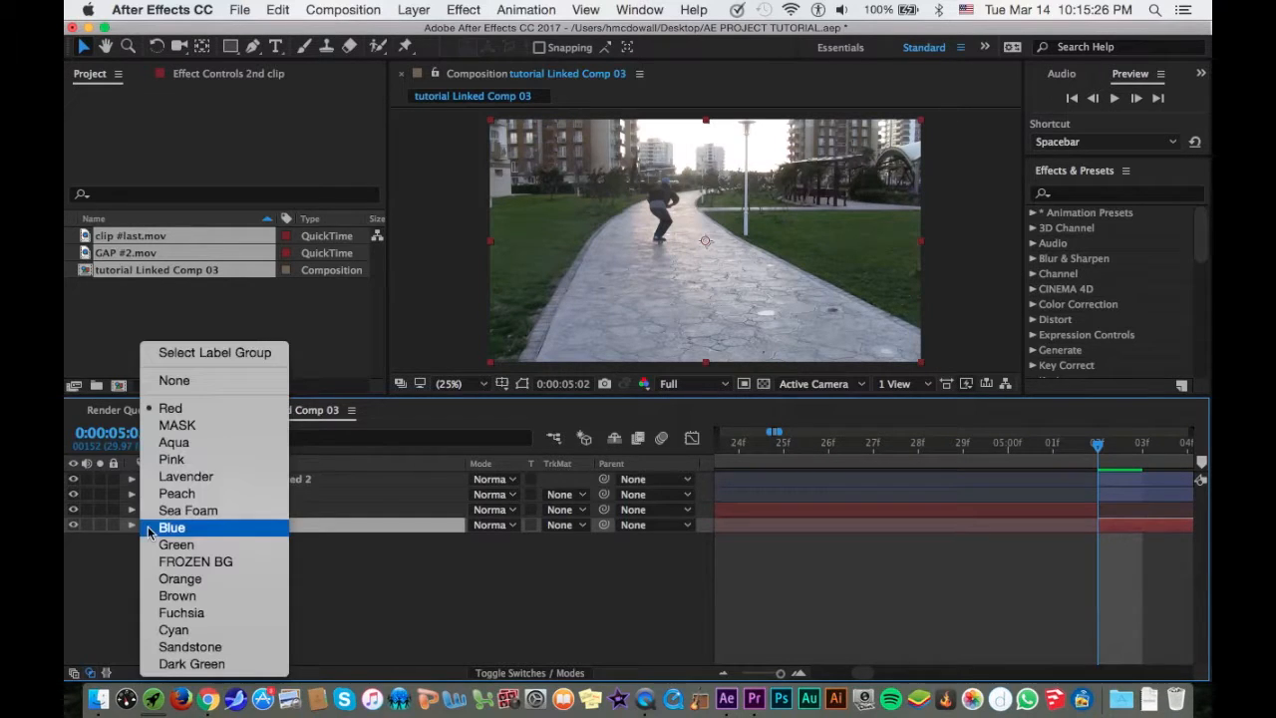
click(205, 424)
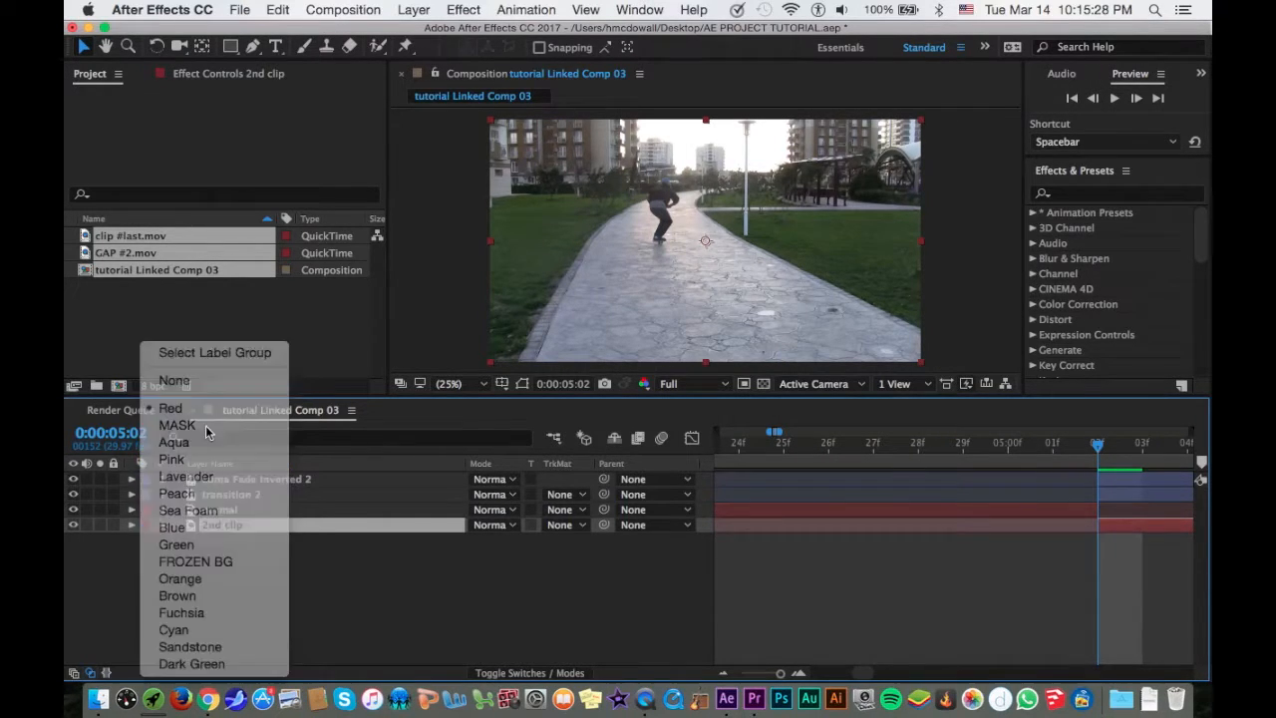
Step: Rename the Luma Fade Inverted 2 layer as Luma Fade Inverted
click(1159, 481)
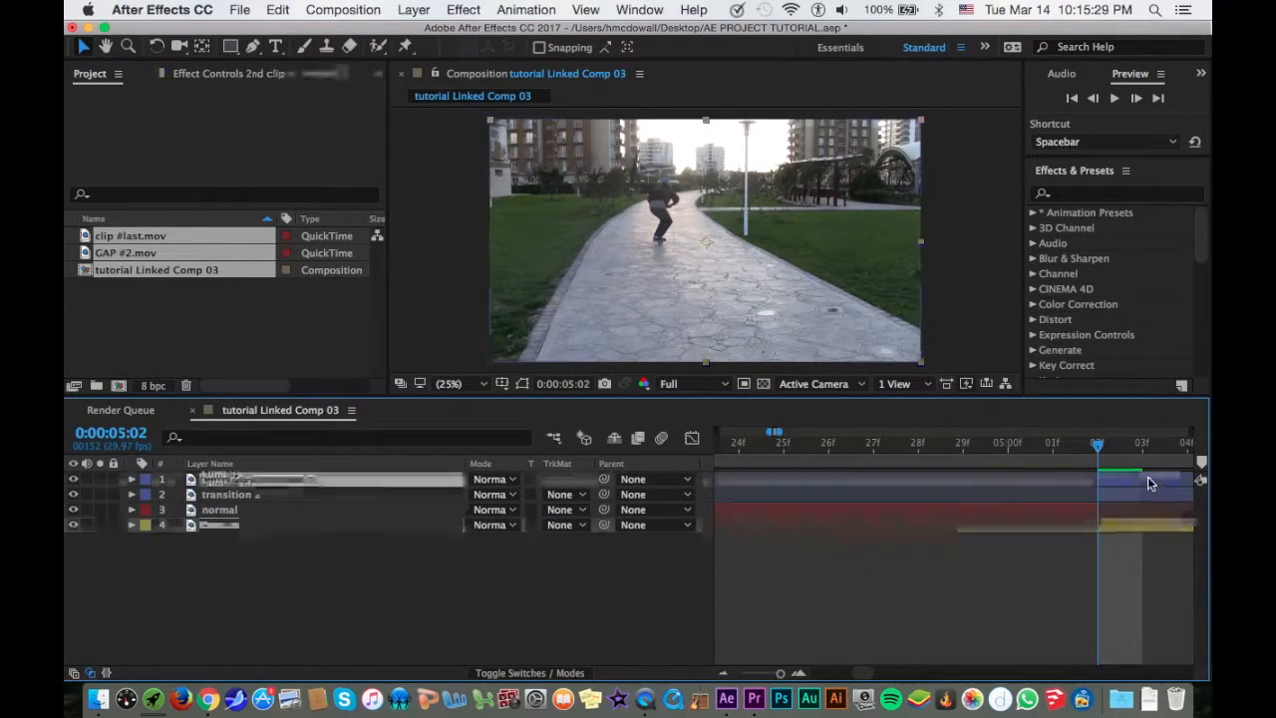
click(1140, 195)
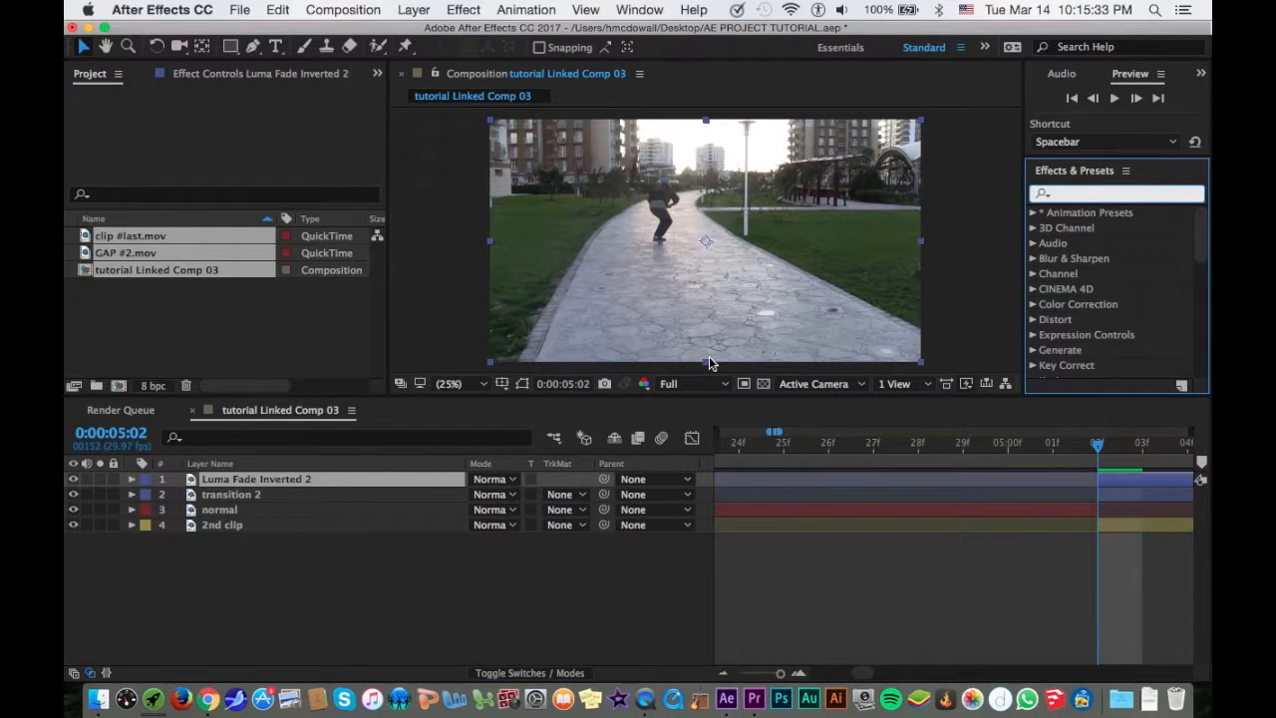
click(390, 478)
key(Return)
key(Right)
key(BackSpace)
key(BackSpace)
key(Return)
Step: Apply the Tint color correction effect to the Luma Fade Inverted layer
click(1095, 196)
text(tint)
click(1096, 271)
double_click(1096, 271)
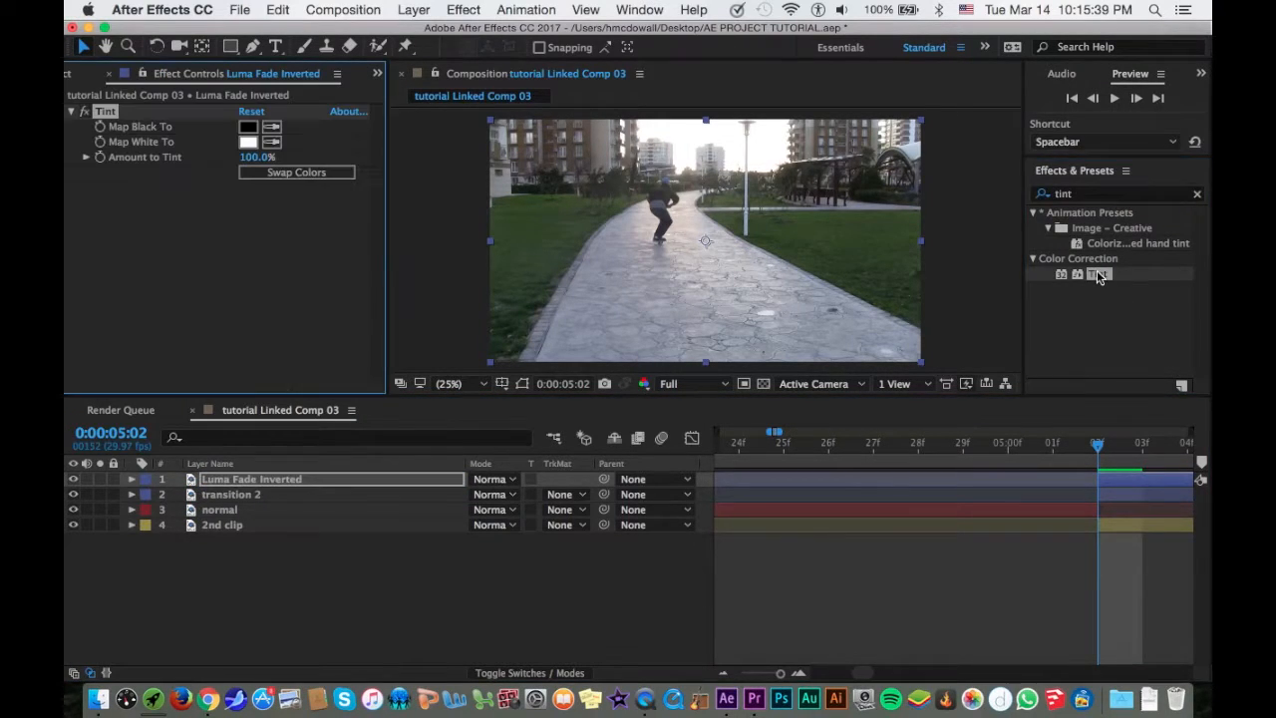
Step: Apply the Exposure color correction effect to the Luma Fade Inverted layer
click(1124, 198)
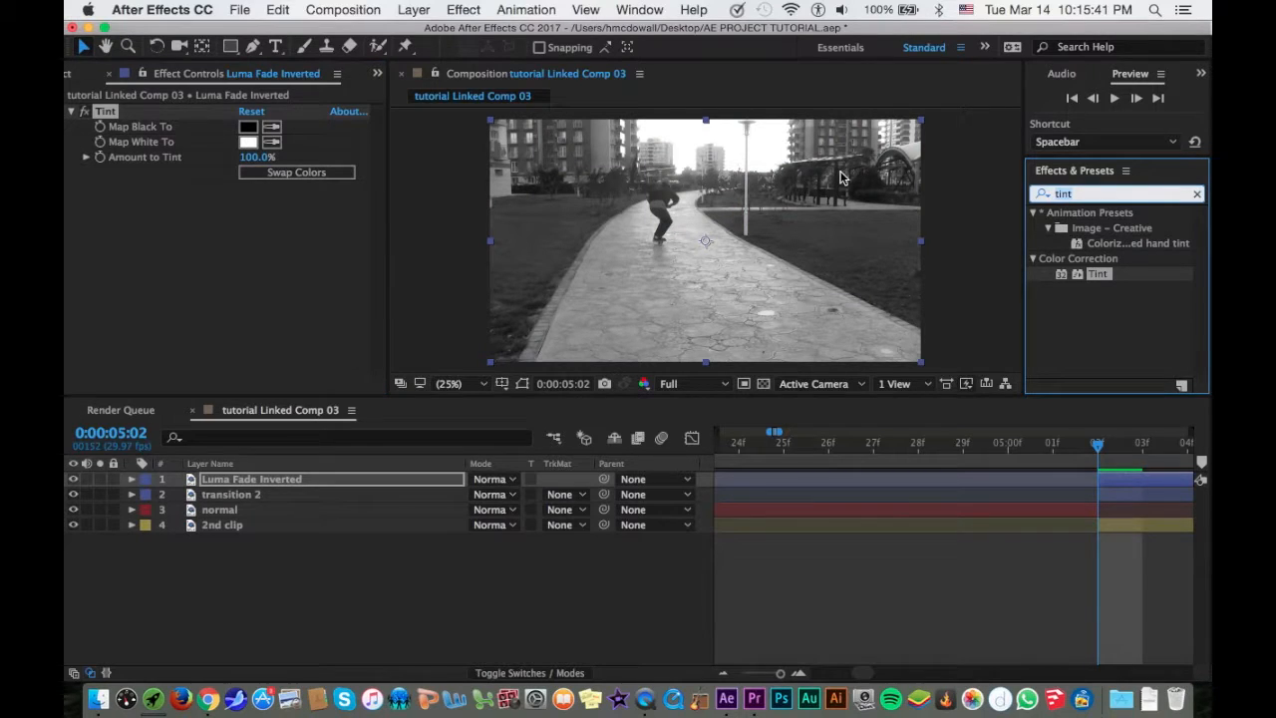
text(exop)
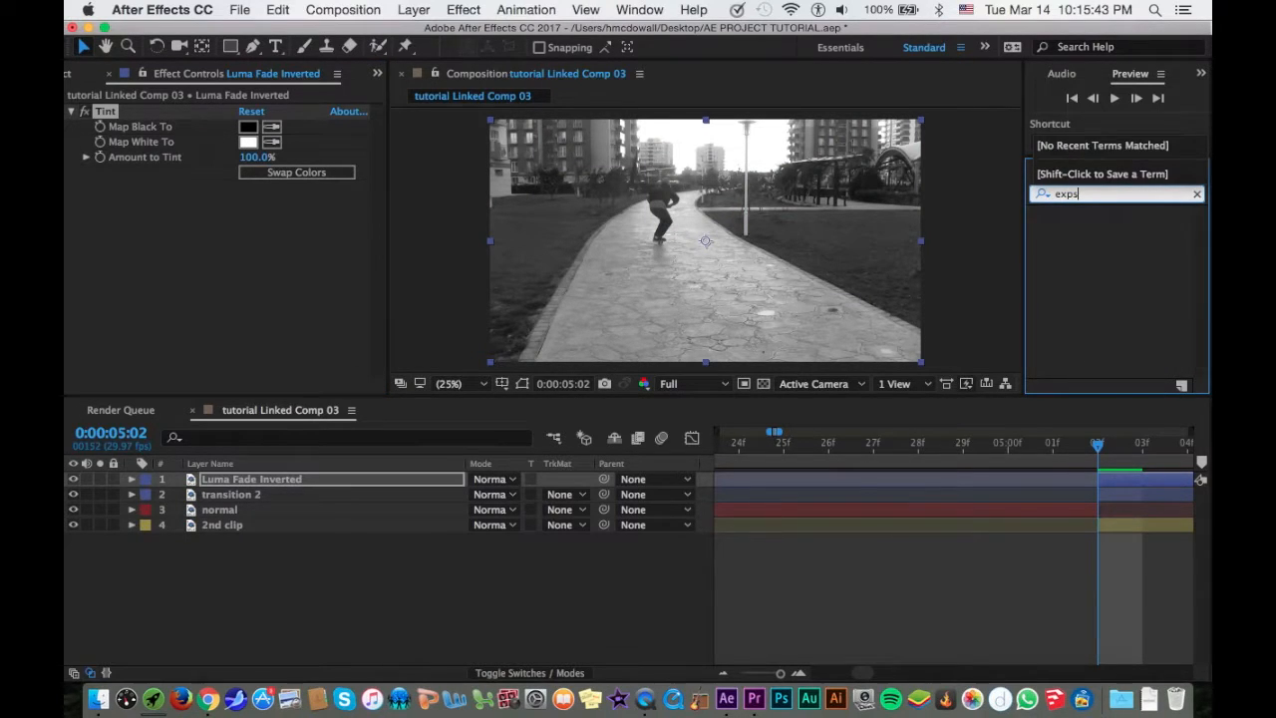
key(BackSpace)
key(BackSpace)
text(posure)
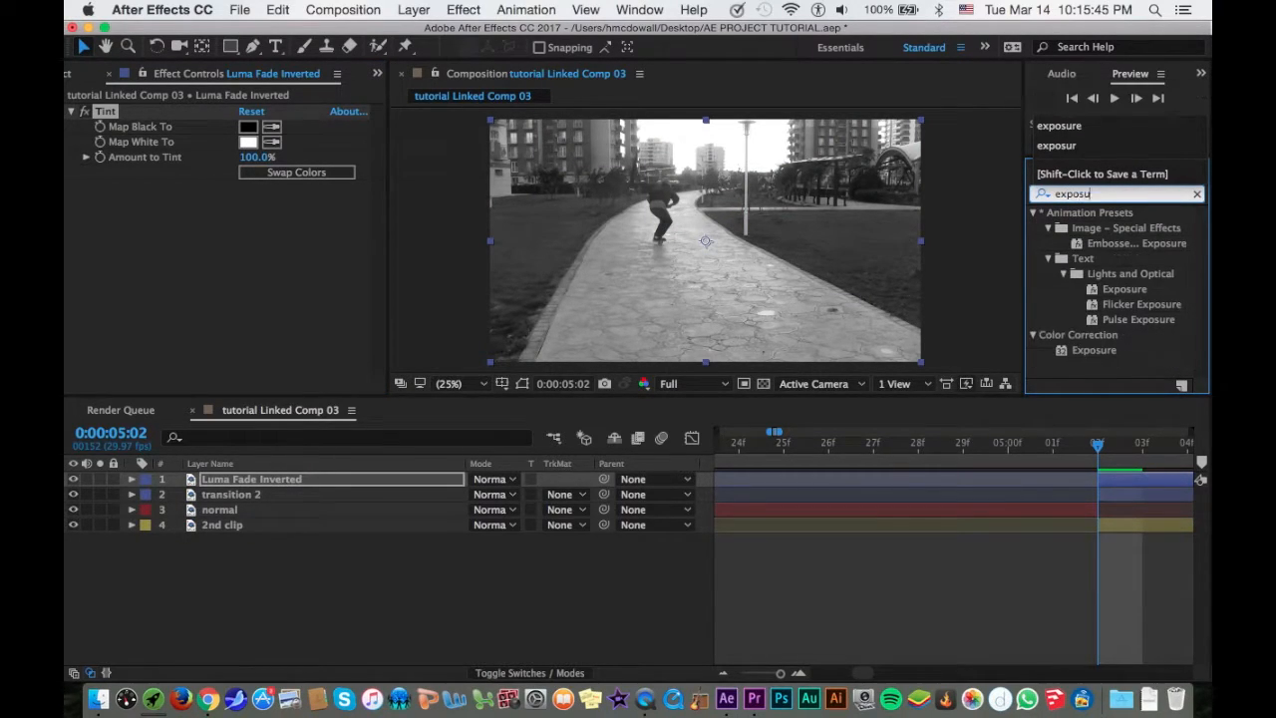
click(1079, 351)
double_click(1078, 351)
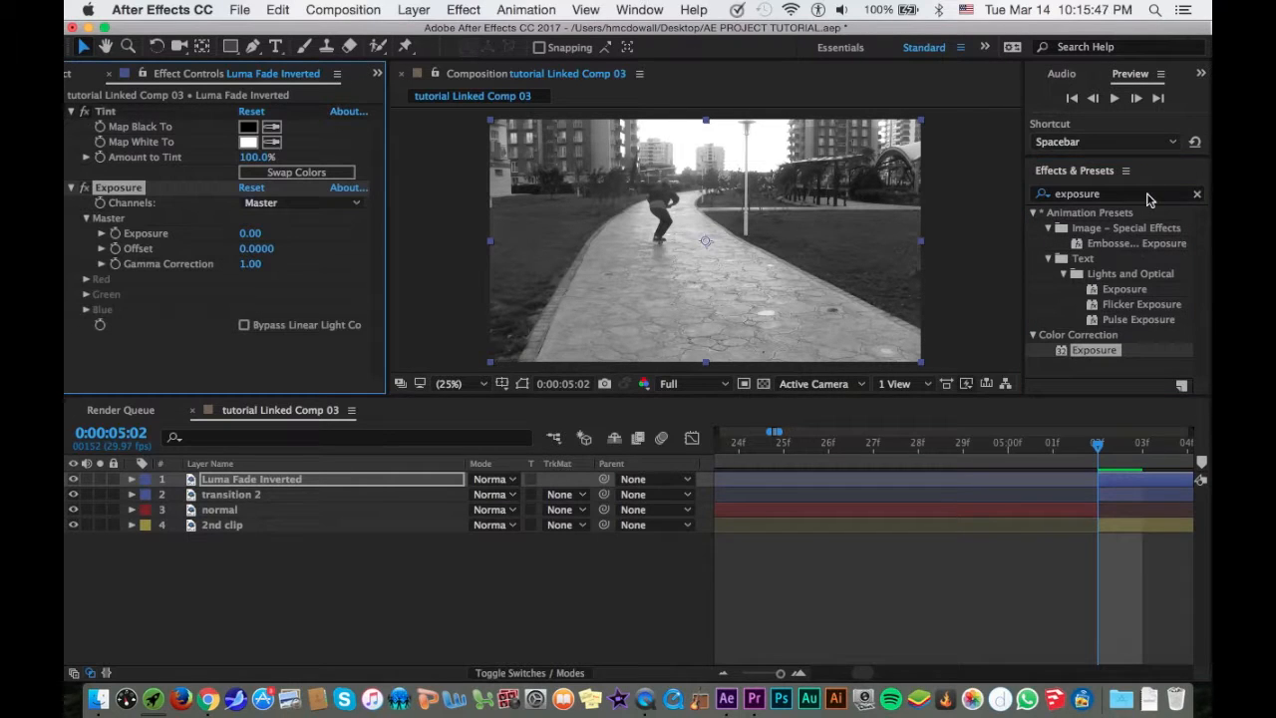
Step: Apply the Levels effect to the Luma Fade Inverted layer and set its Input Black to 81
click(1147, 193)
text(levels)
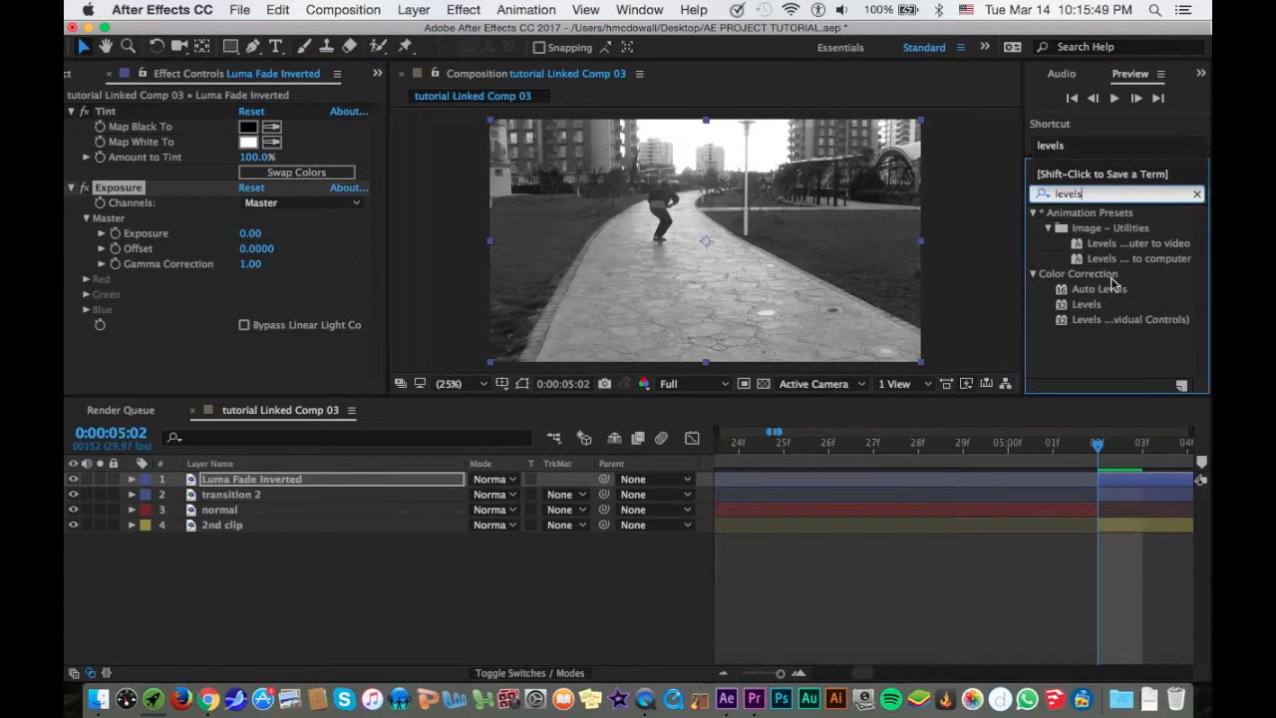
click(1084, 306)
double_click(1085, 306)
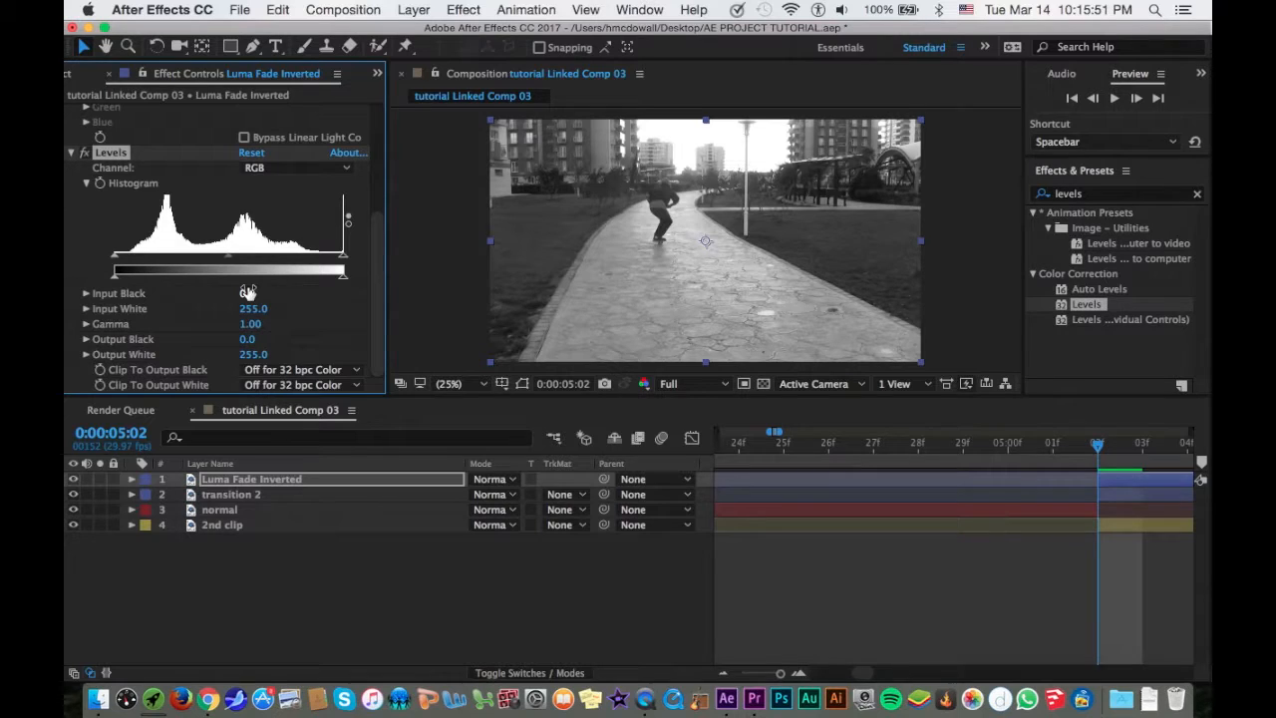
click(247, 292)
text(81)
key(Return)
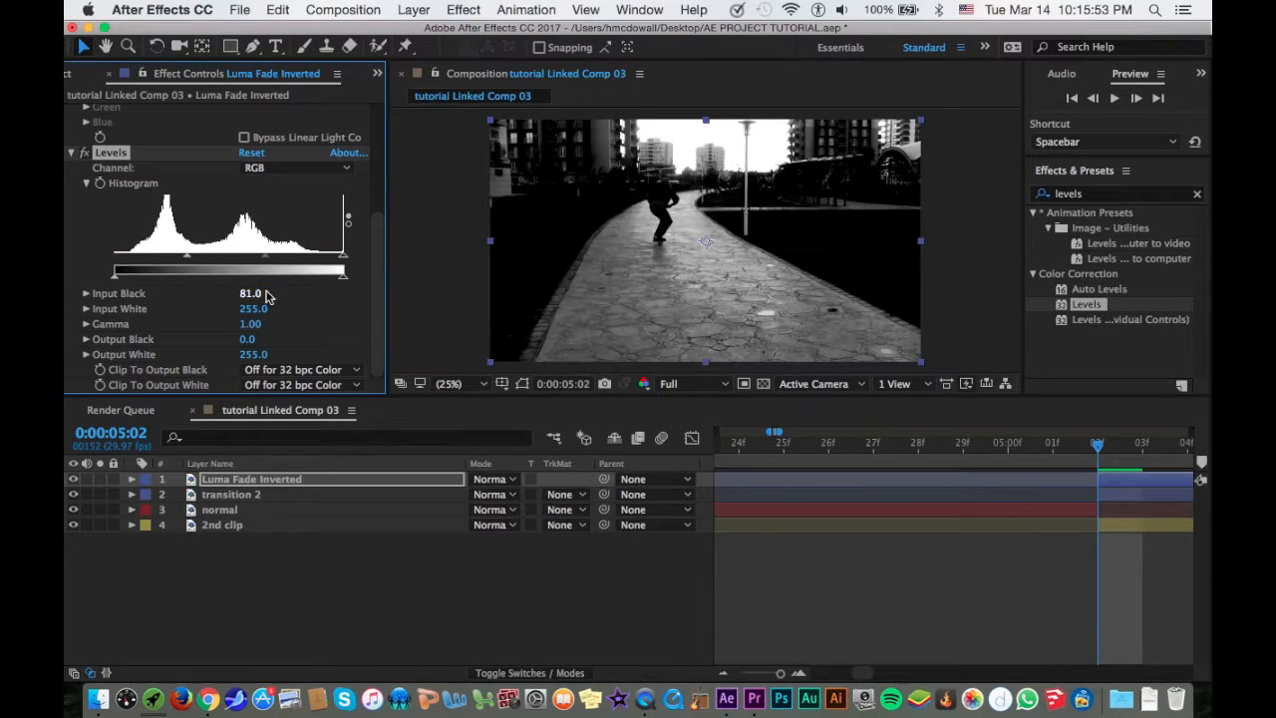
Step: Try a keyframed Exposure of about -4.11 on the Luma Fade Inverted layer, and return the value to 0
scroll(224, 246, up, 6)
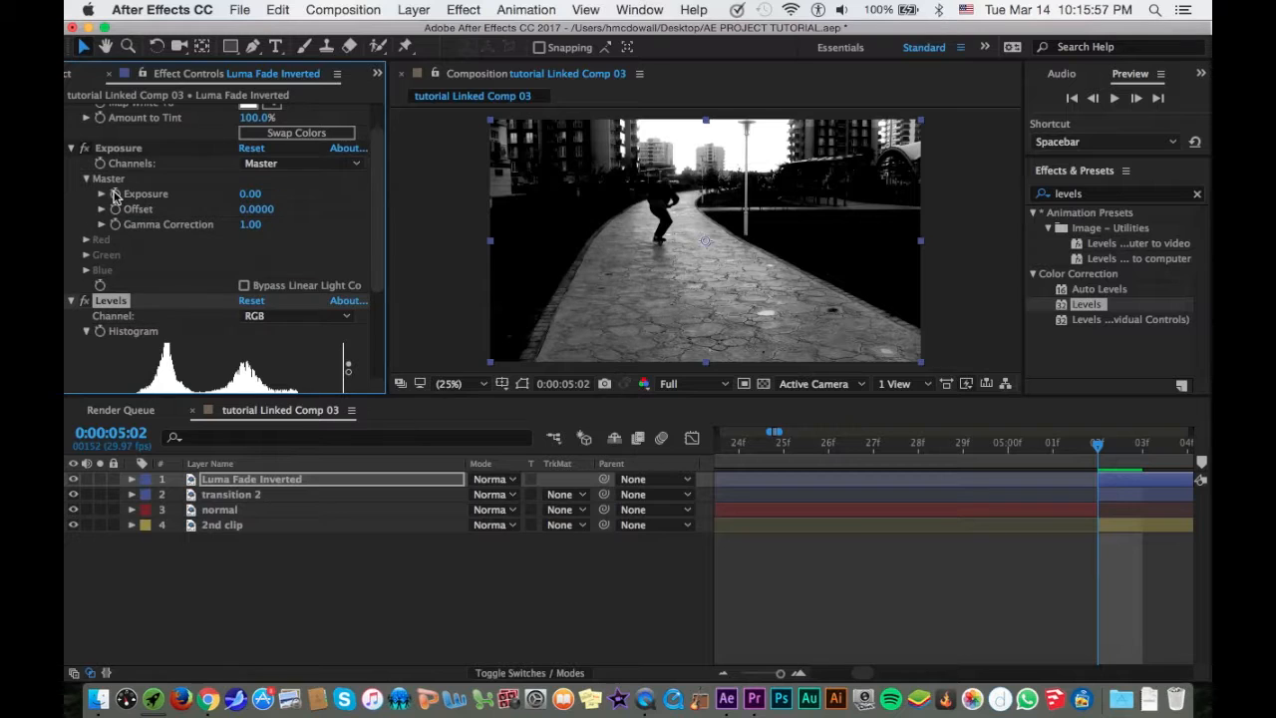
click(114, 195)
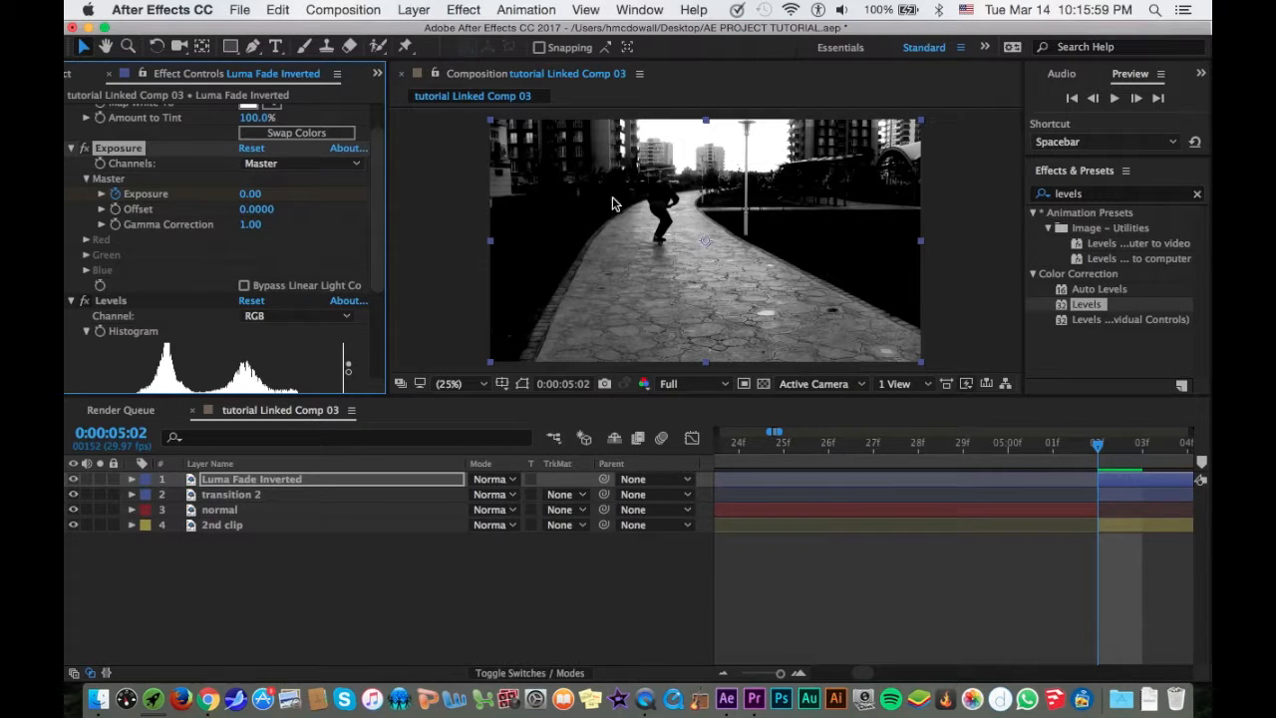
drag(249, 193, 68, 218)
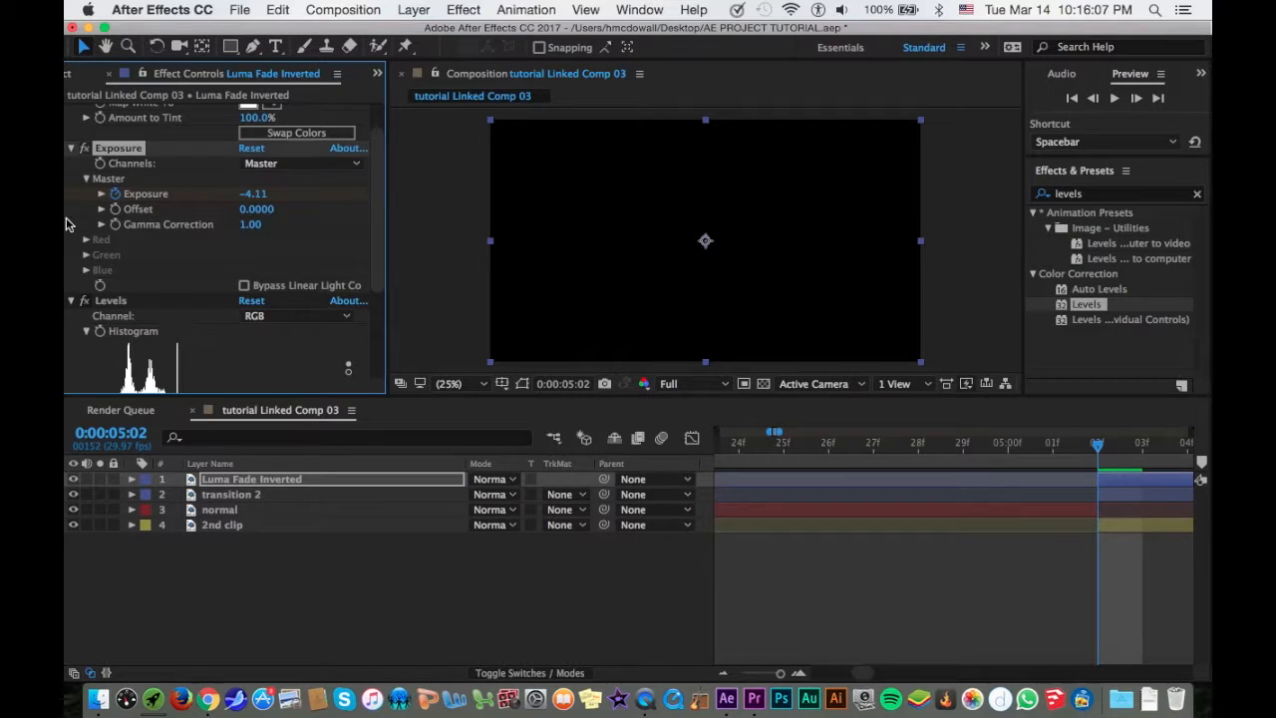
click(249, 193)
text(0)
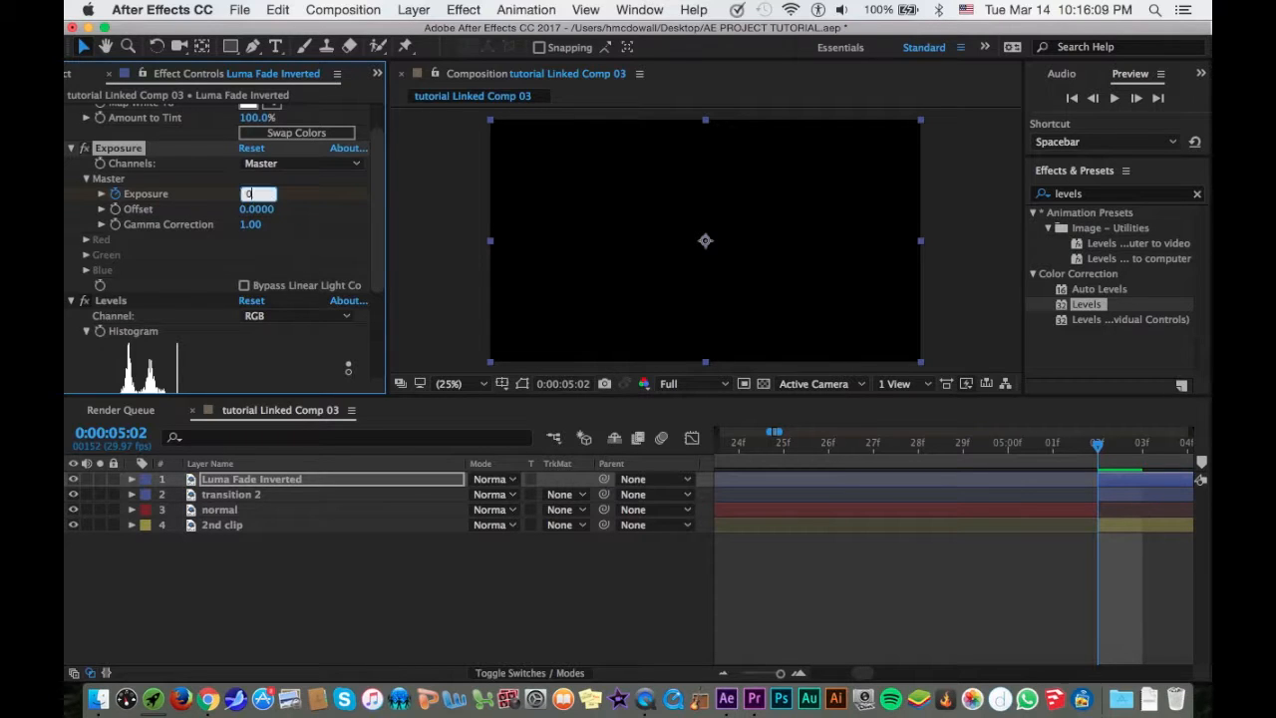
key(Return)
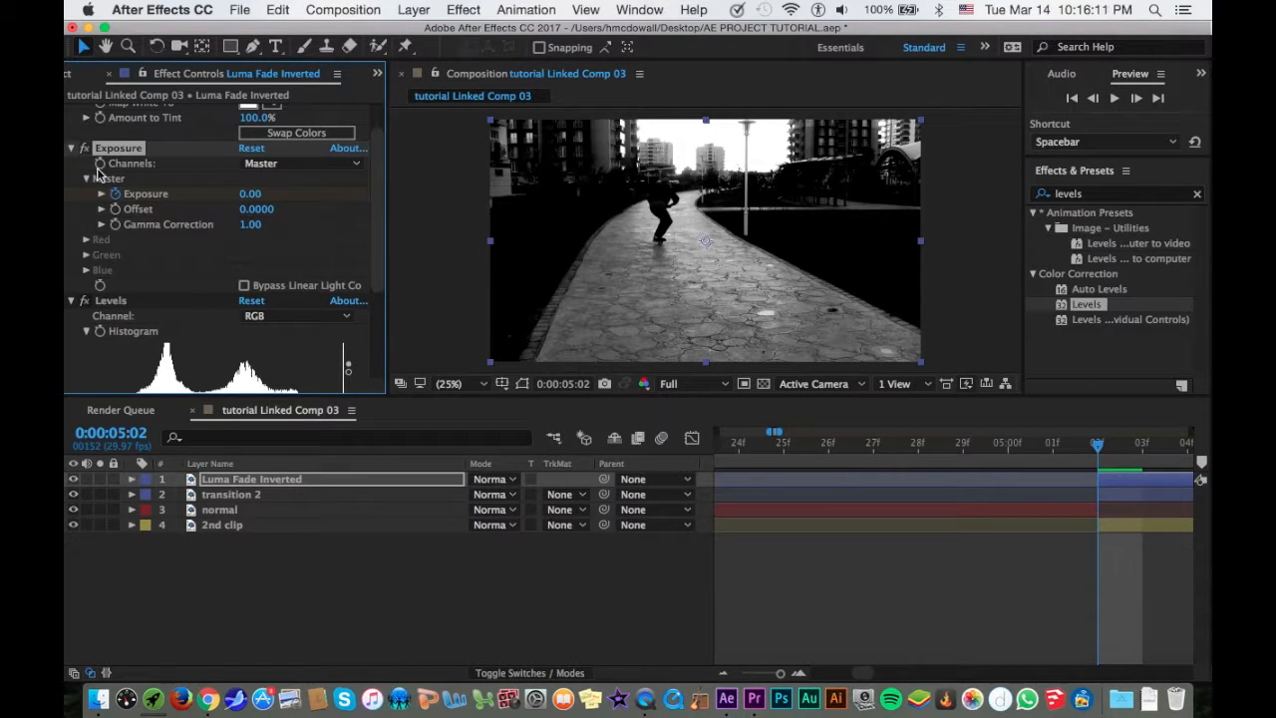
Step: Solo the transition 2 layer to view it alone, and turn its solo off again
click(449, 498)
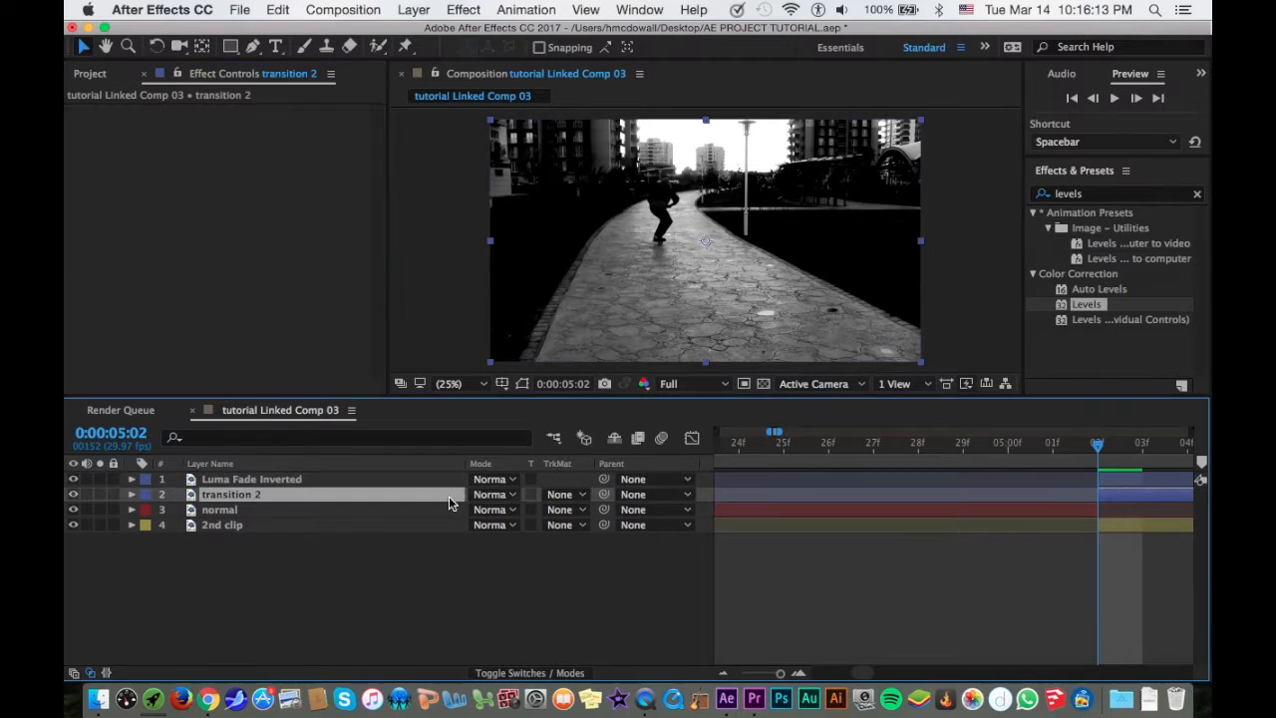
click(99, 496)
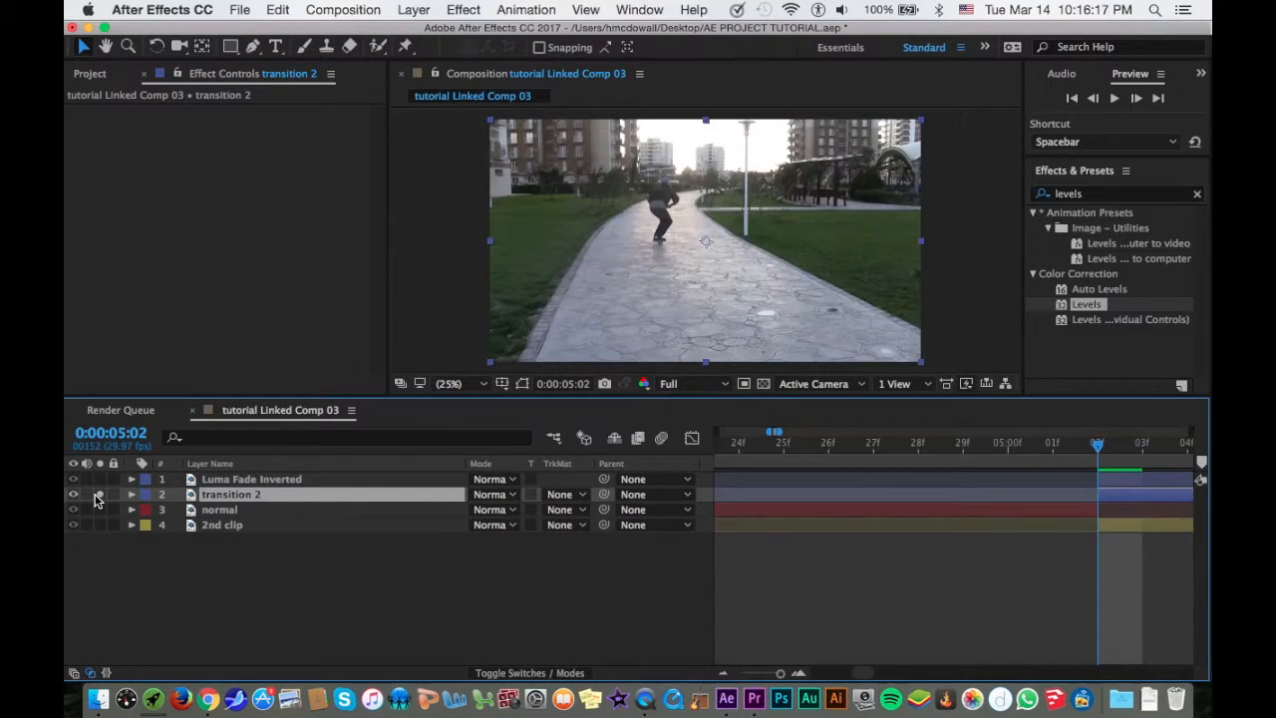
click(99, 495)
Step: Set the transition 2 layer's track matte to Luma Inverted Matte "Luma Fade Inverted"
click(562, 495)
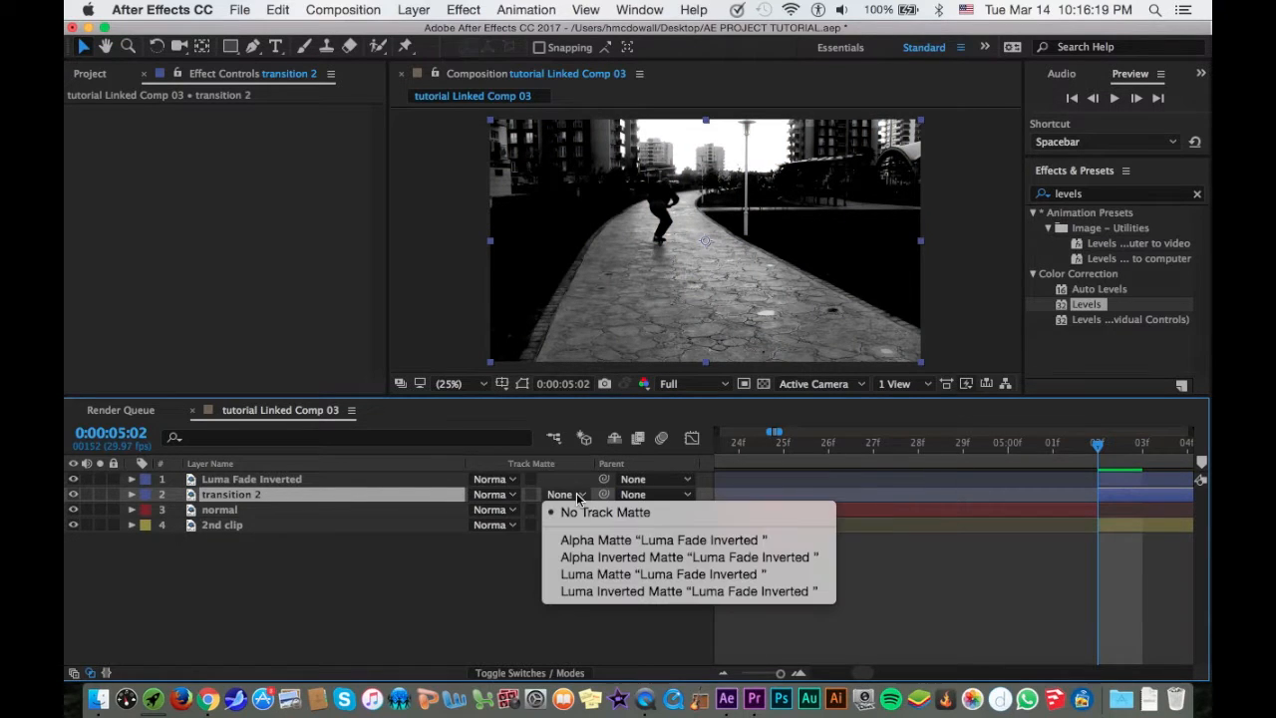
click(601, 573)
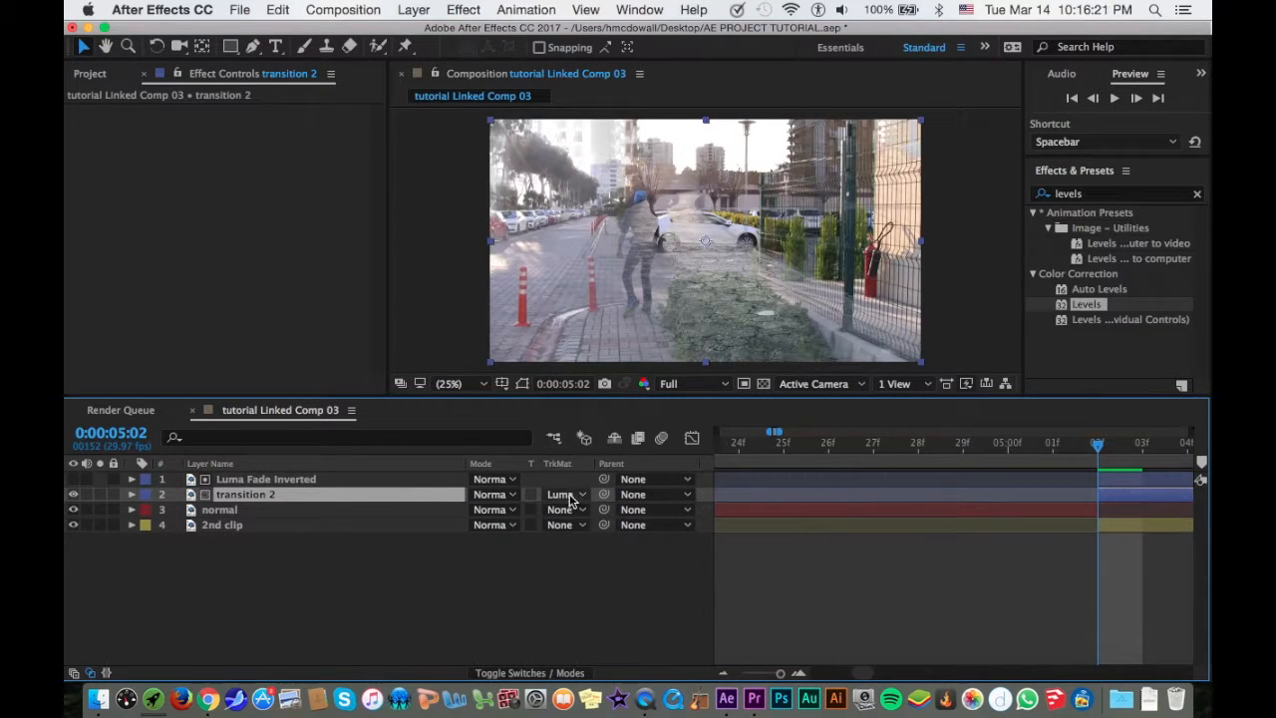
click(562, 494)
click(610, 592)
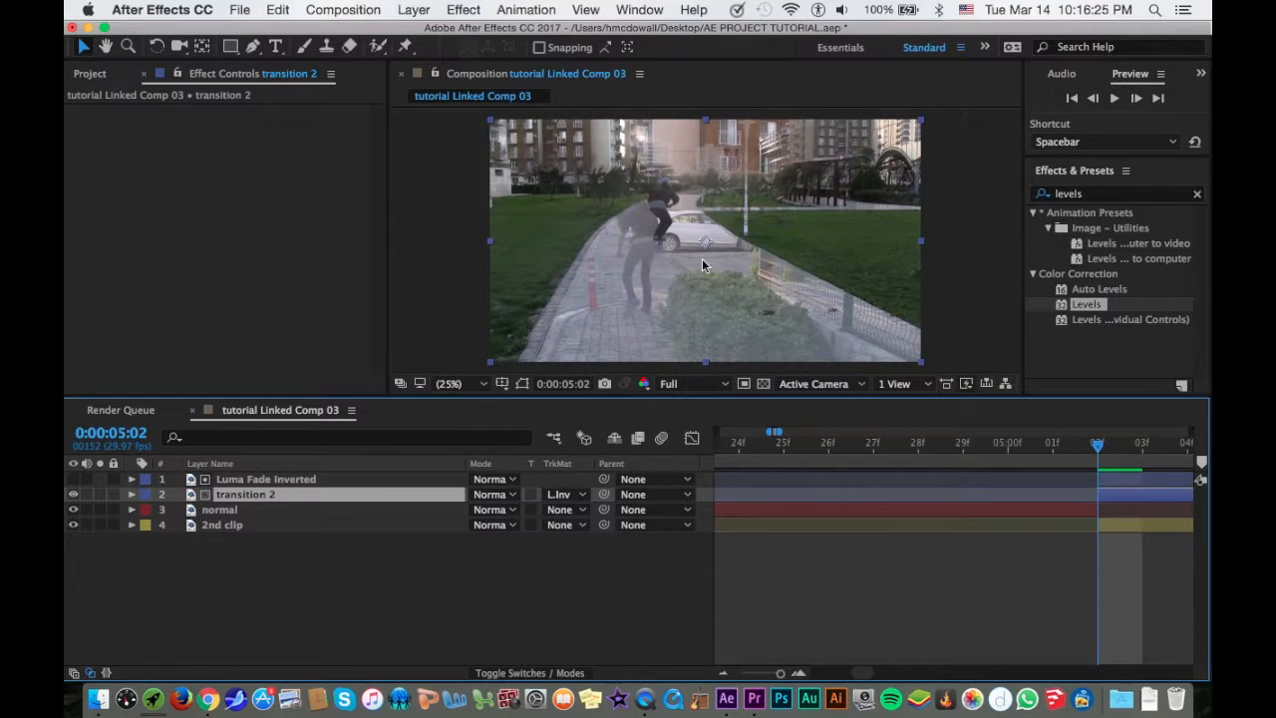
Step: Set the Luma Fade Inverted layer's Exposure to -11 and start keyframing it at 0:00:05:02
click(447, 480)
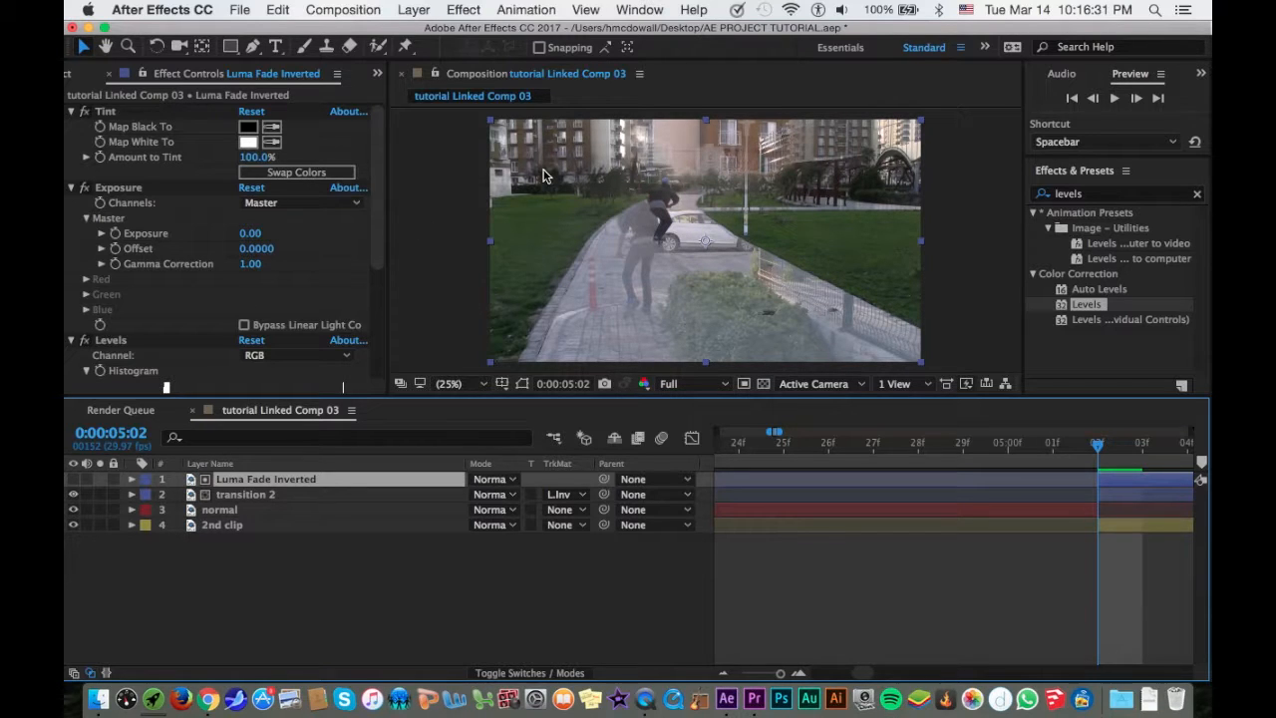
drag(254, 239, 166, 250)
click(264, 234)
text(-10)
key(Return)
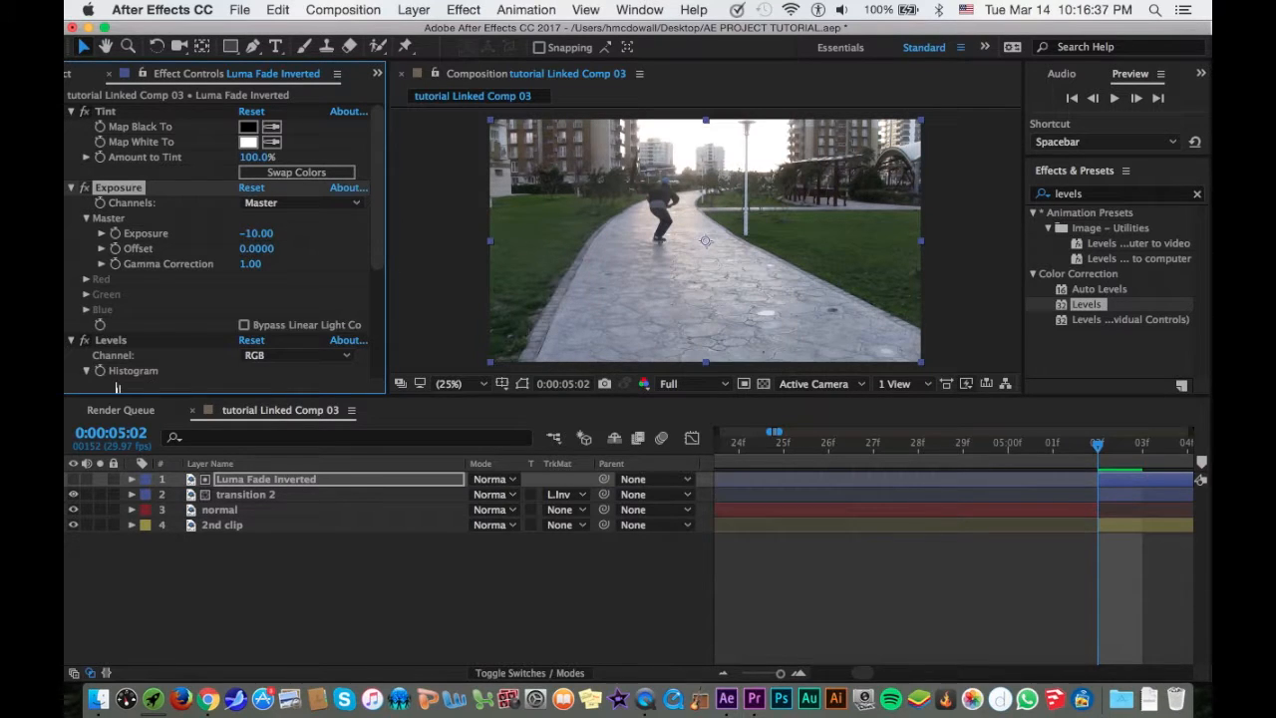
click(258, 233)
text(-11)
key(Return)
scroll(1008, 461, right, 3)
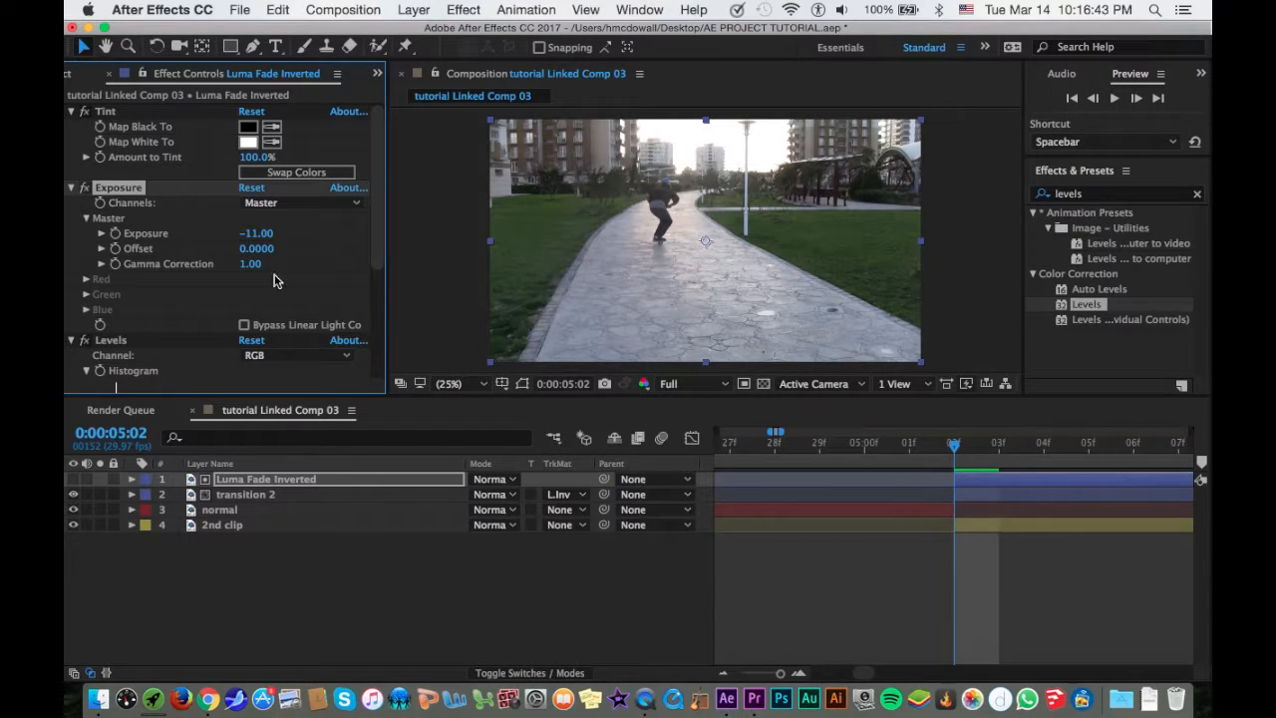
Step: Keyframe the Exposure at 11 on the Luma Fade Inverted layer's last frame, 0:00:05:24
scroll(885, 582, left, 9)
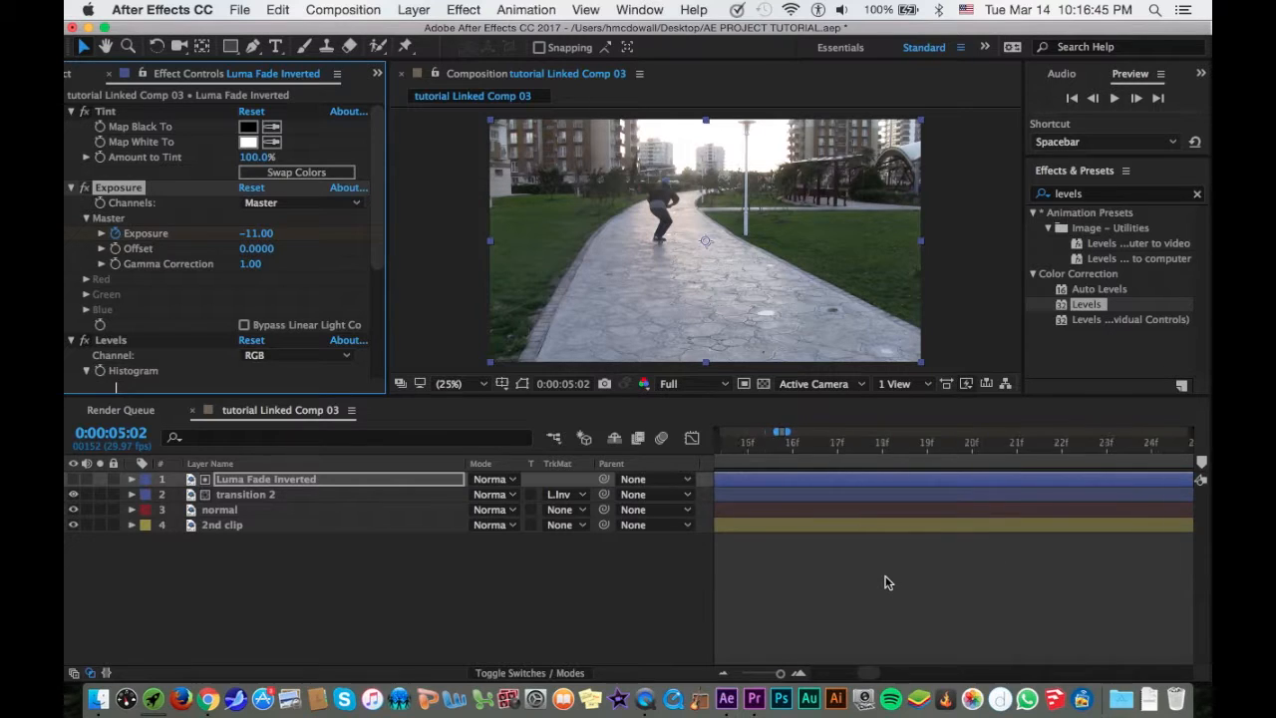
scroll(889, 582, right, 1)
click(977, 454)
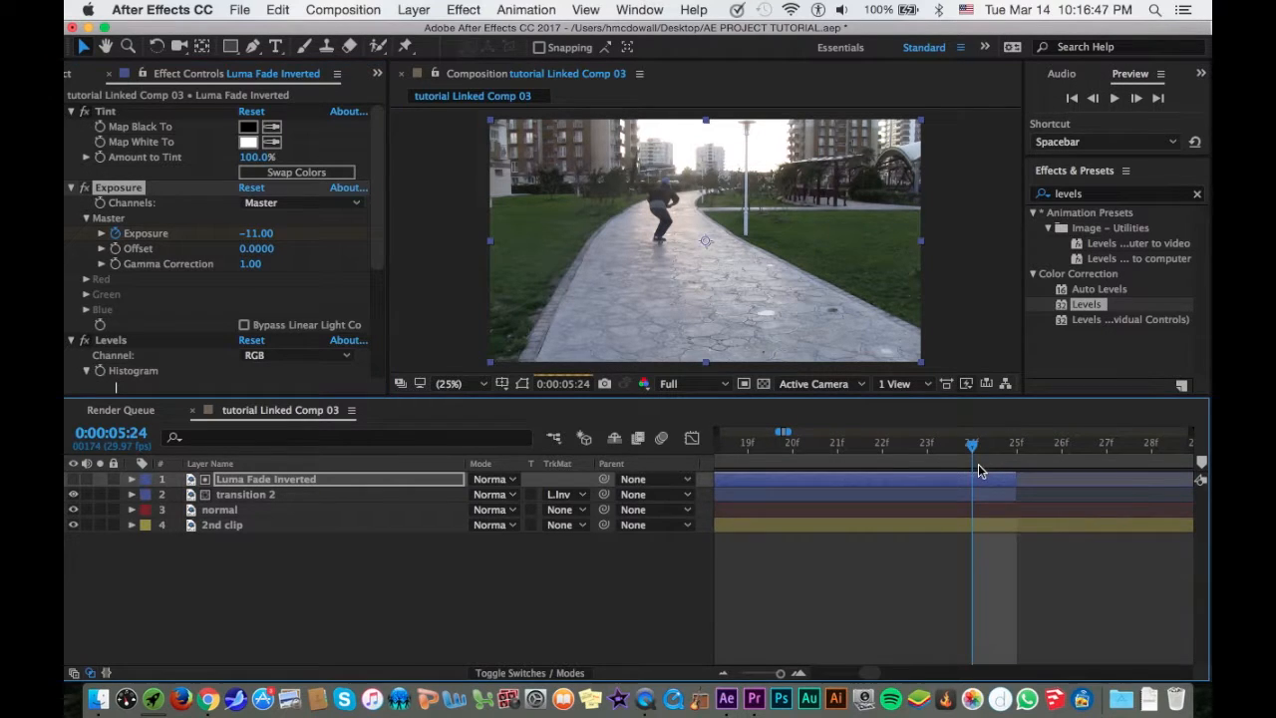
click(260, 234)
text(11)
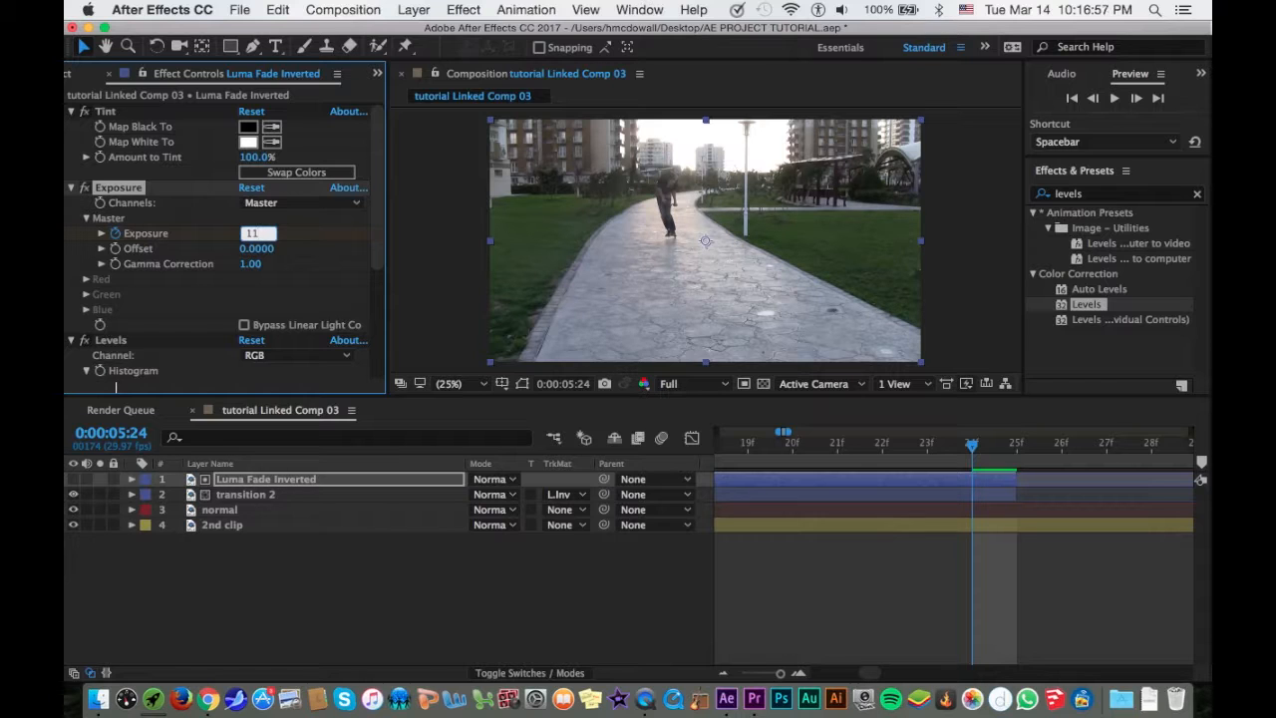
key(Return)
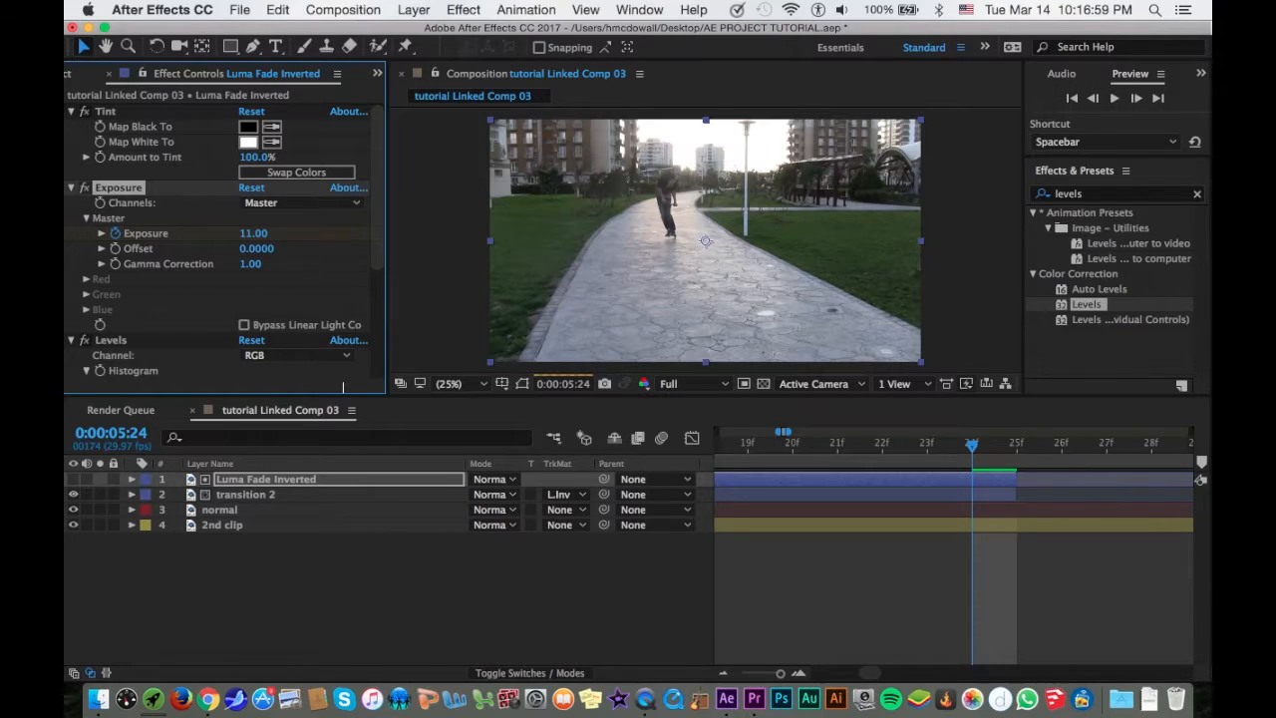
Step: Set the Exposure keyframe on the Luma Fade Inverted layer's last frame, 0:00:05:24, to 15
click(249, 233)
text(15)
key(Return)
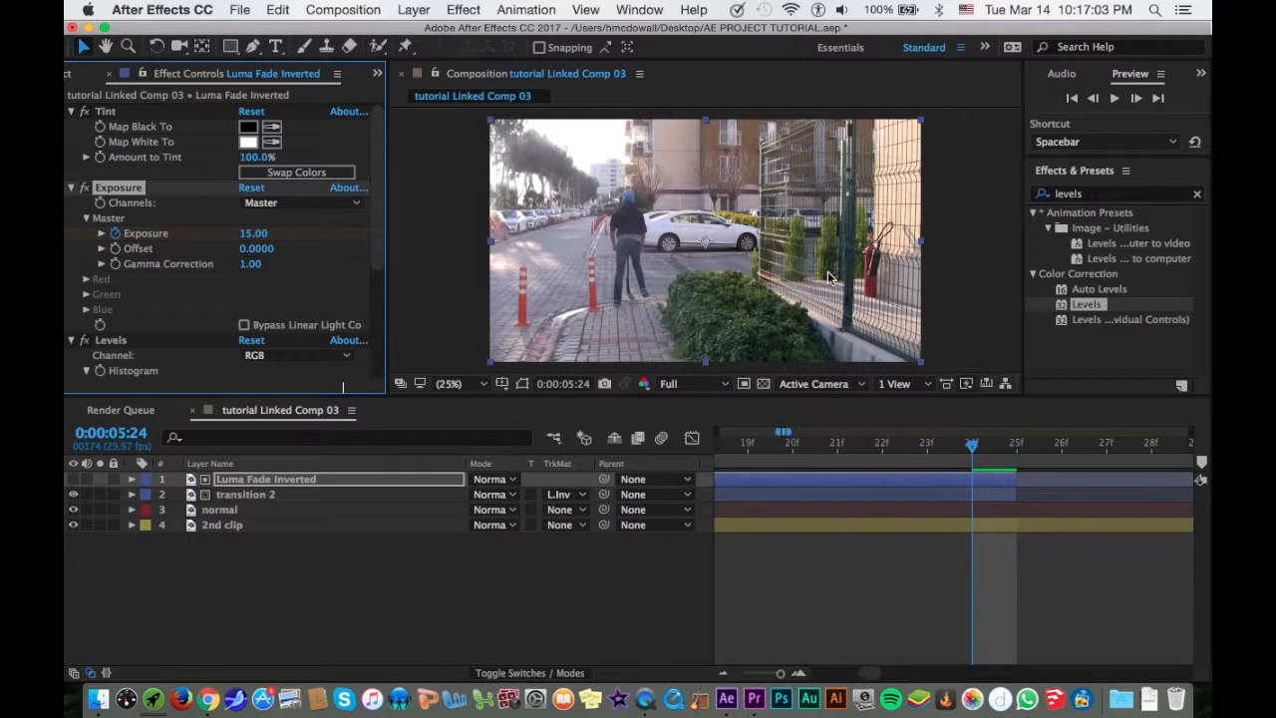
Step: Check the transition at 0:00:05:16 and lower the composition's preview resolution to Quarter
click(766, 675)
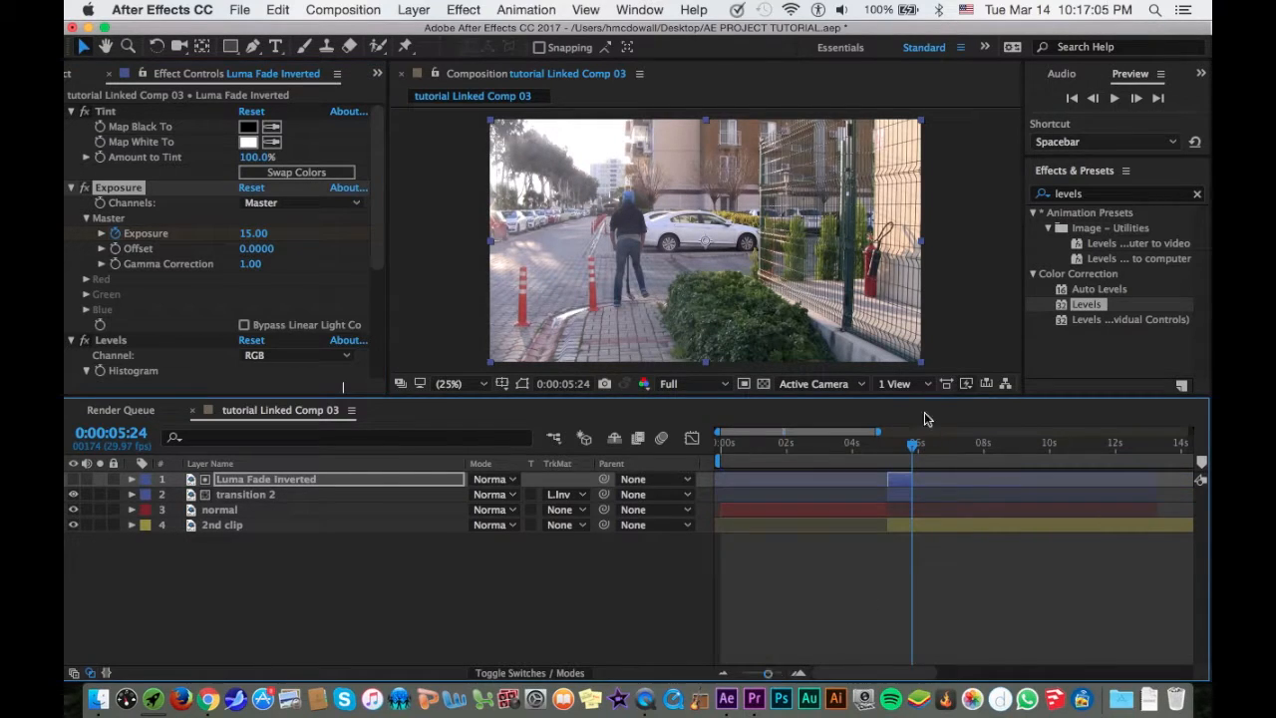
click(903, 449)
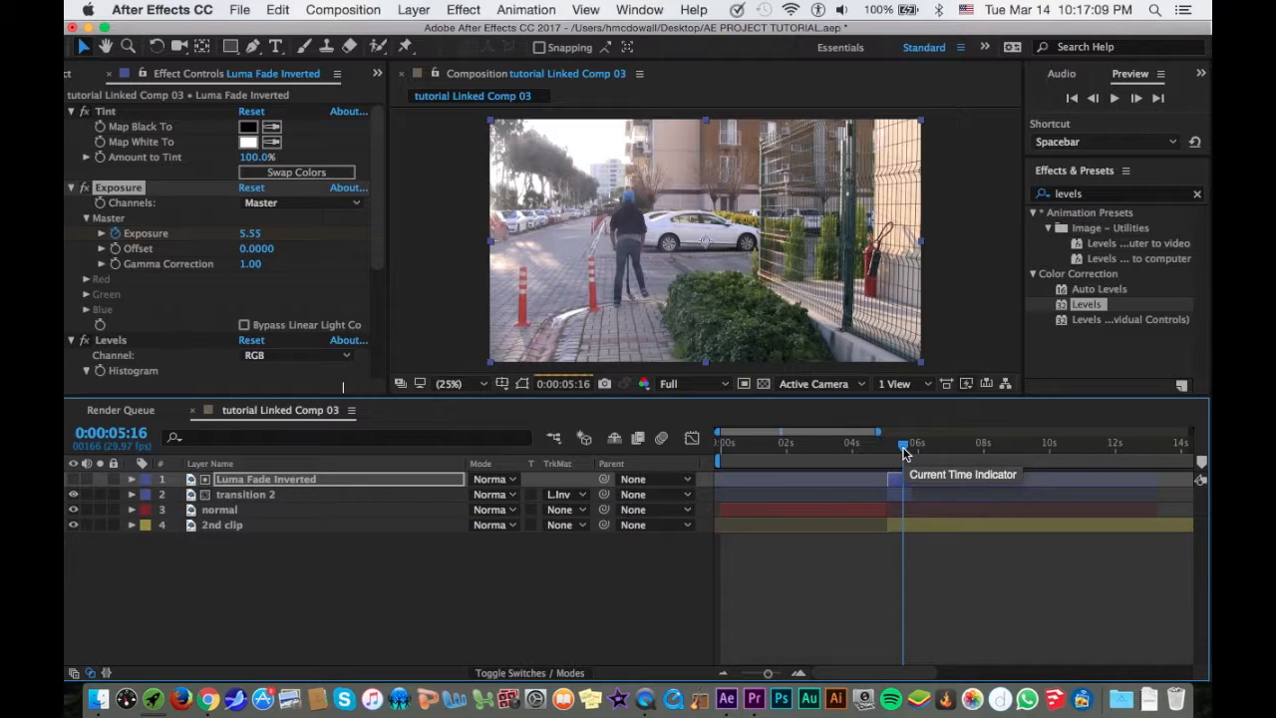
click(694, 383)
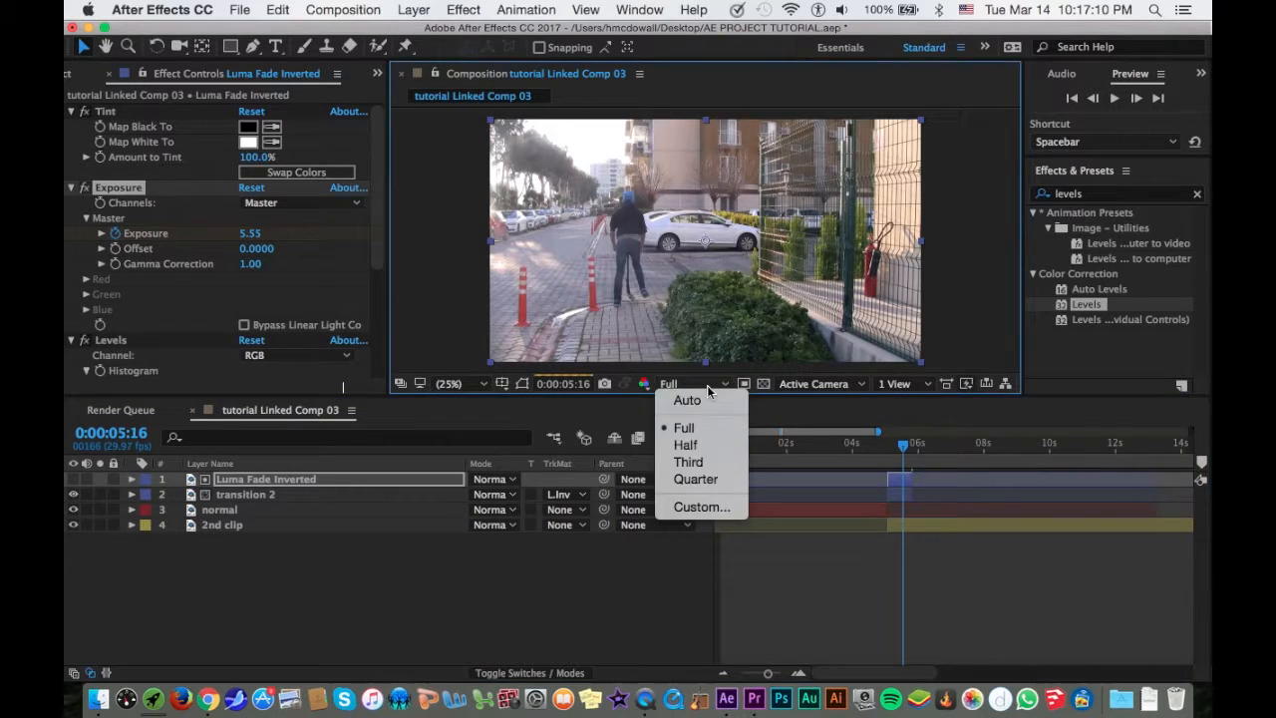
click(715, 462)
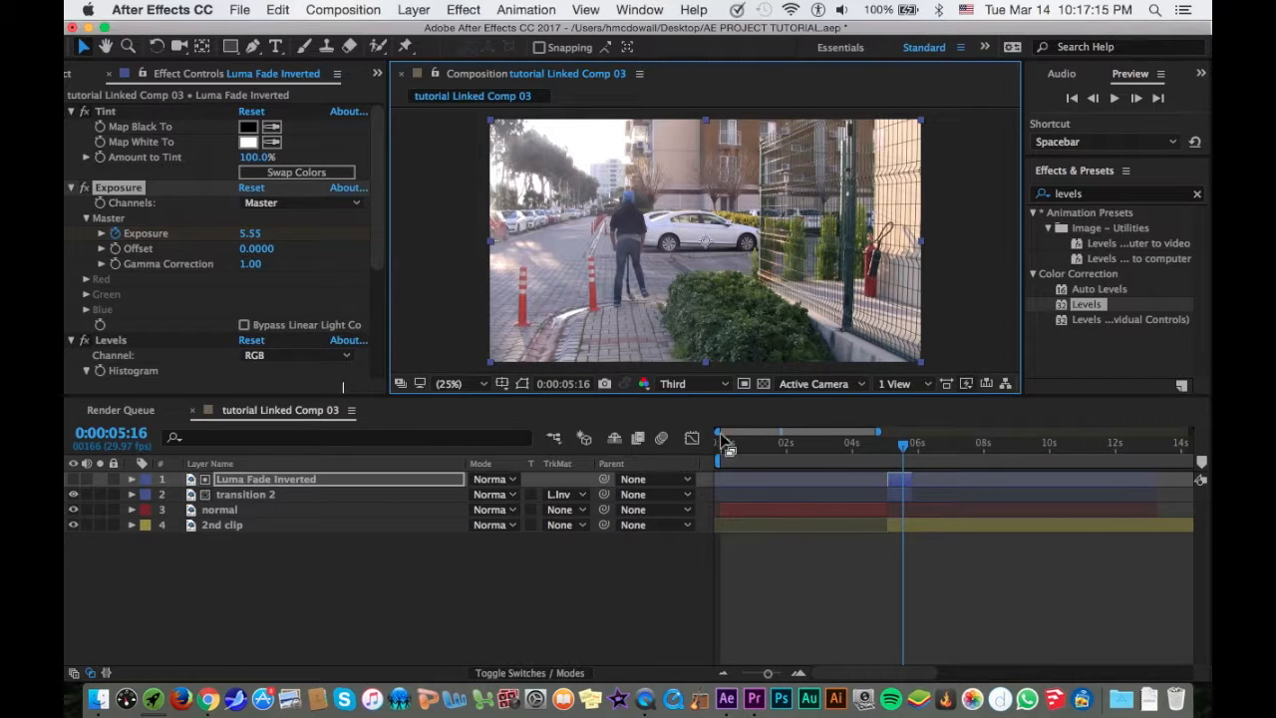
click(694, 384)
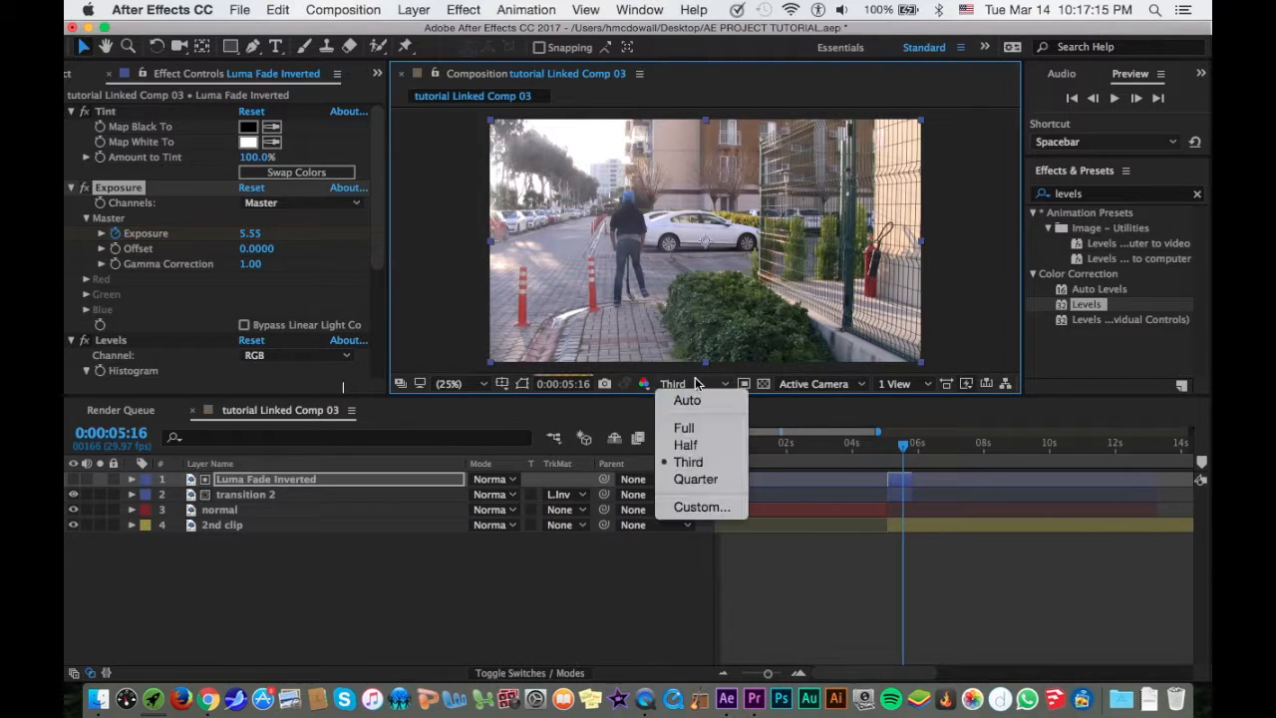
click(697, 478)
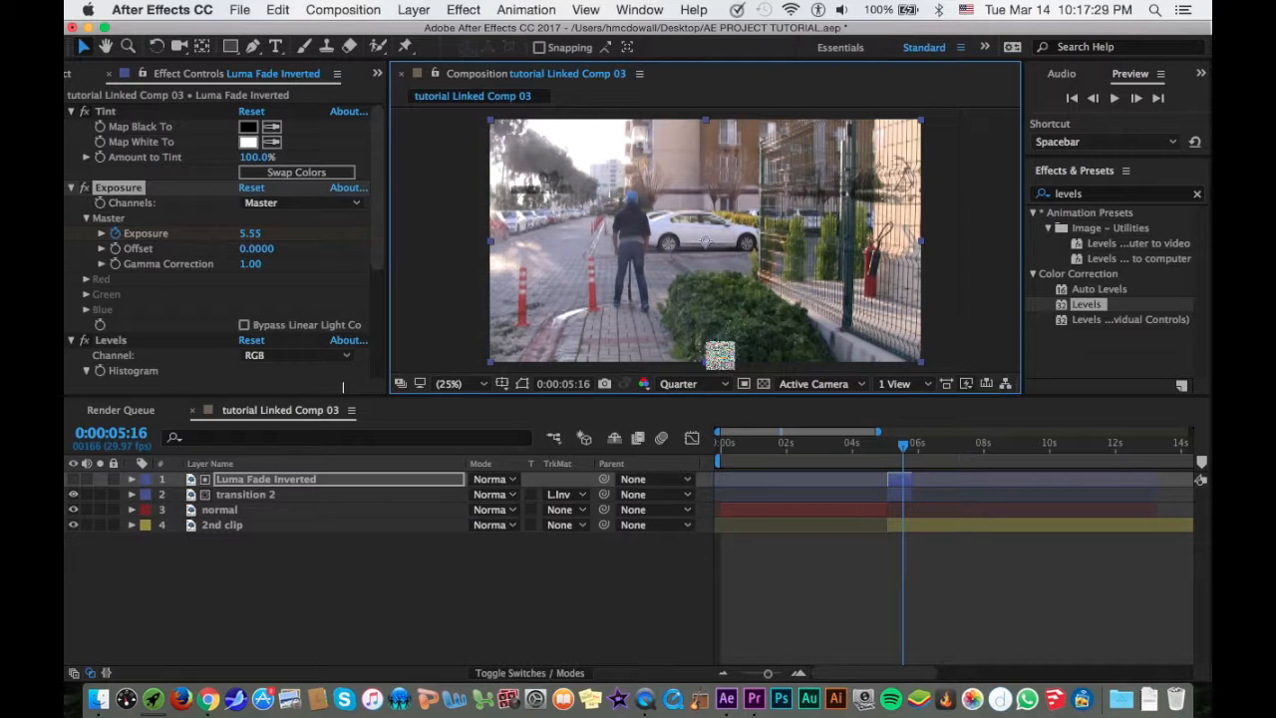
Step: Step through the luma fade frame by frame from 0:00:05:11 to 0:00:05:14
click(897, 454)
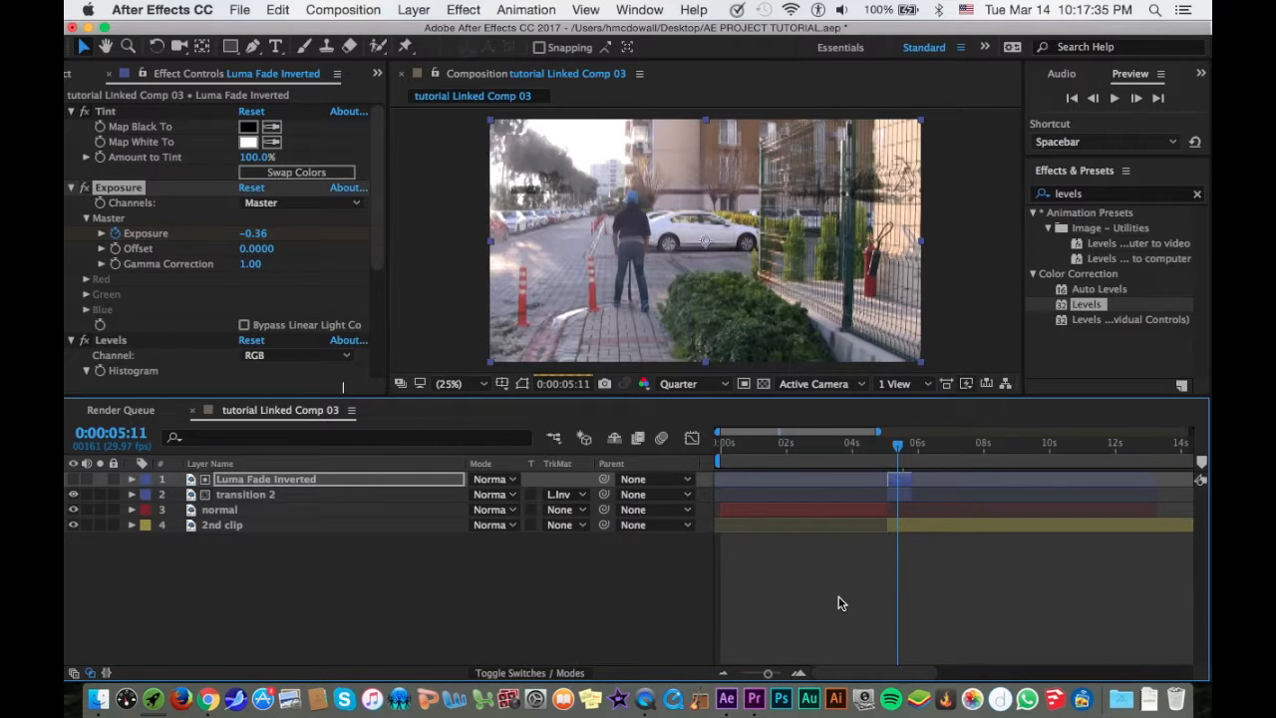
click(1135, 99)
click(1135, 100)
click(1135, 100)
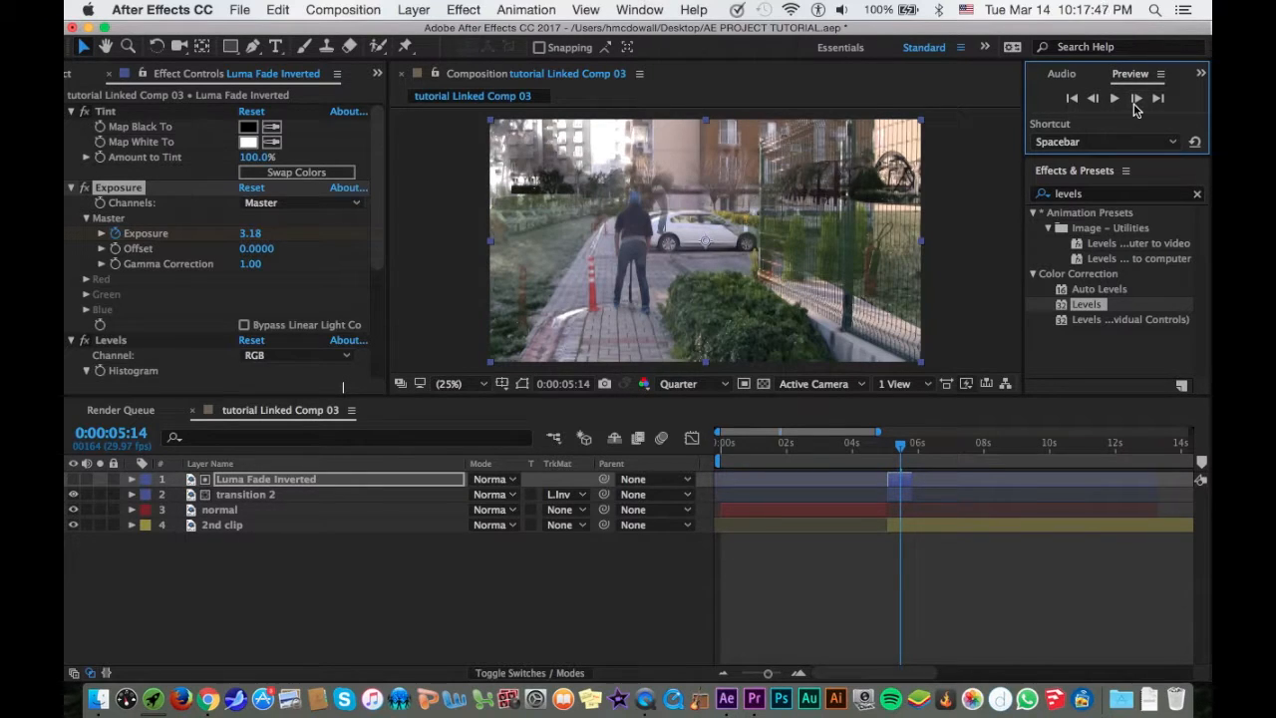
Step: Apply Gaussian Blur to the Luma Fade Inverted layer and turn on Repeat Edge Pixels
click(1116, 198)
text(gau)
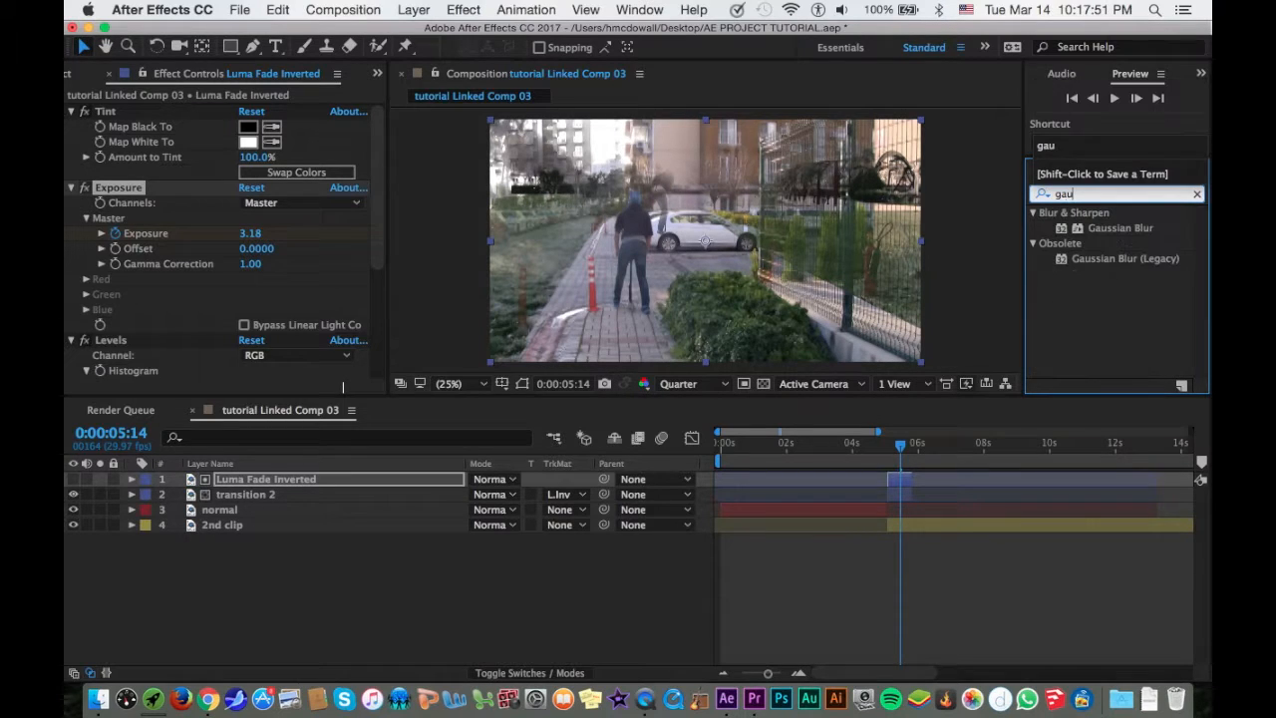
double_click(1096, 225)
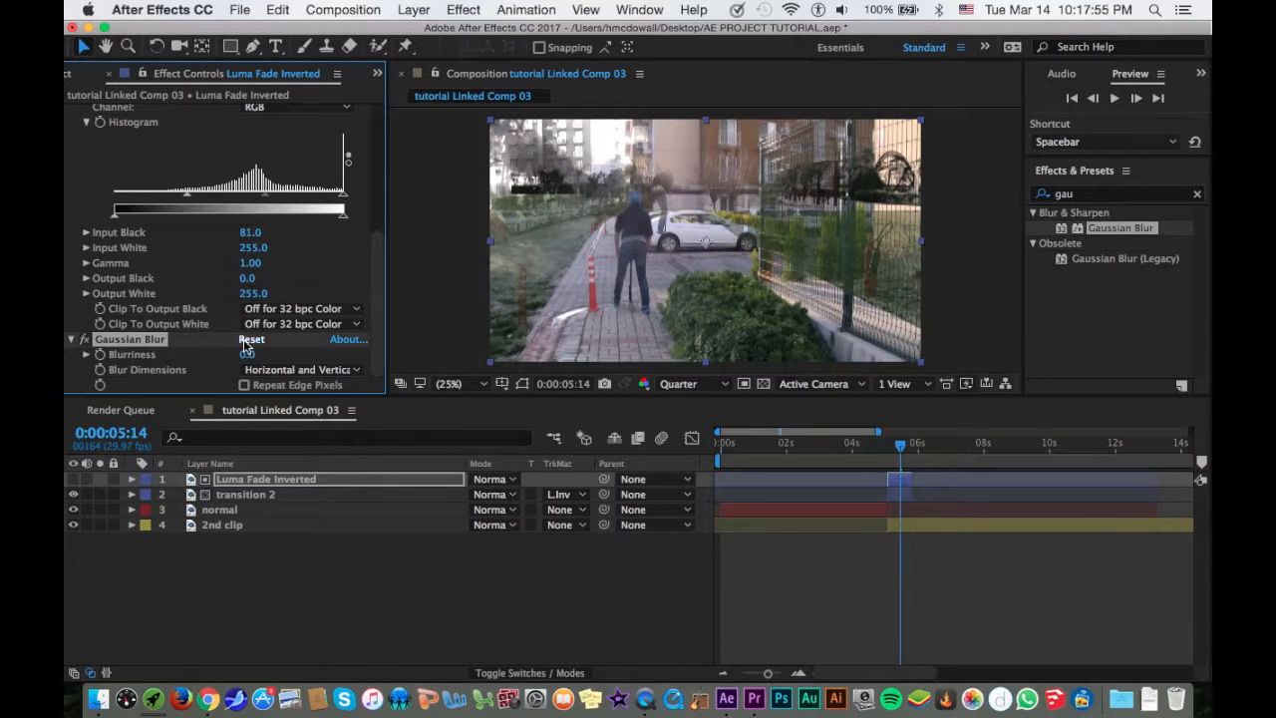
click(247, 387)
Step: Try Gaussian Blur Blurriness values of about 44 and 5, and settle on 10
drag(248, 355, 617, 324)
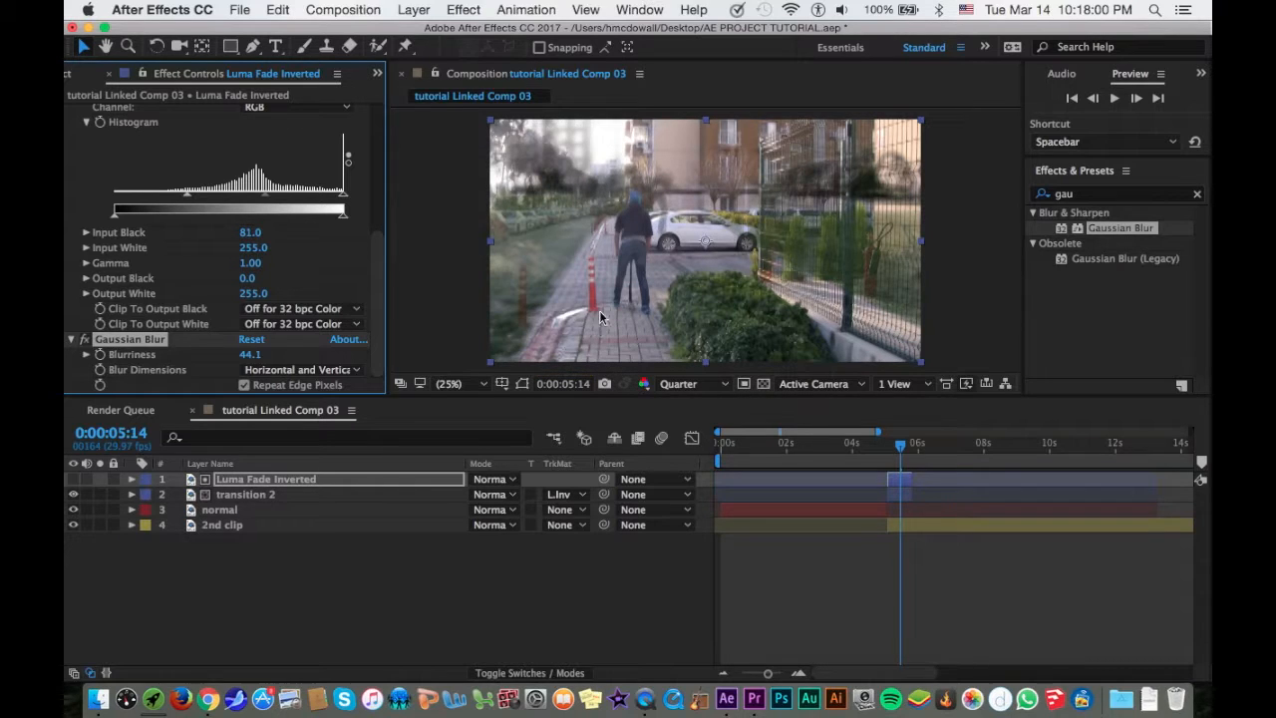
click(249, 353)
text(5)
key(Return)
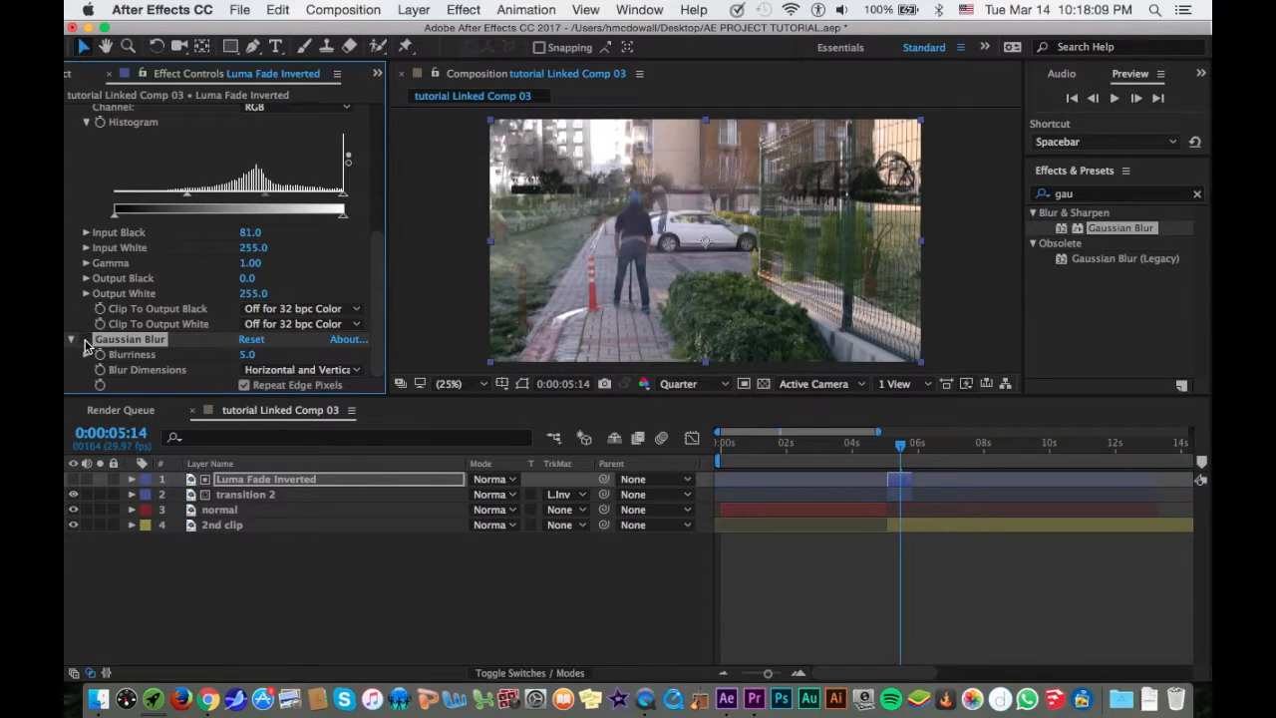
click(246, 354)
text(10)
key(Return)
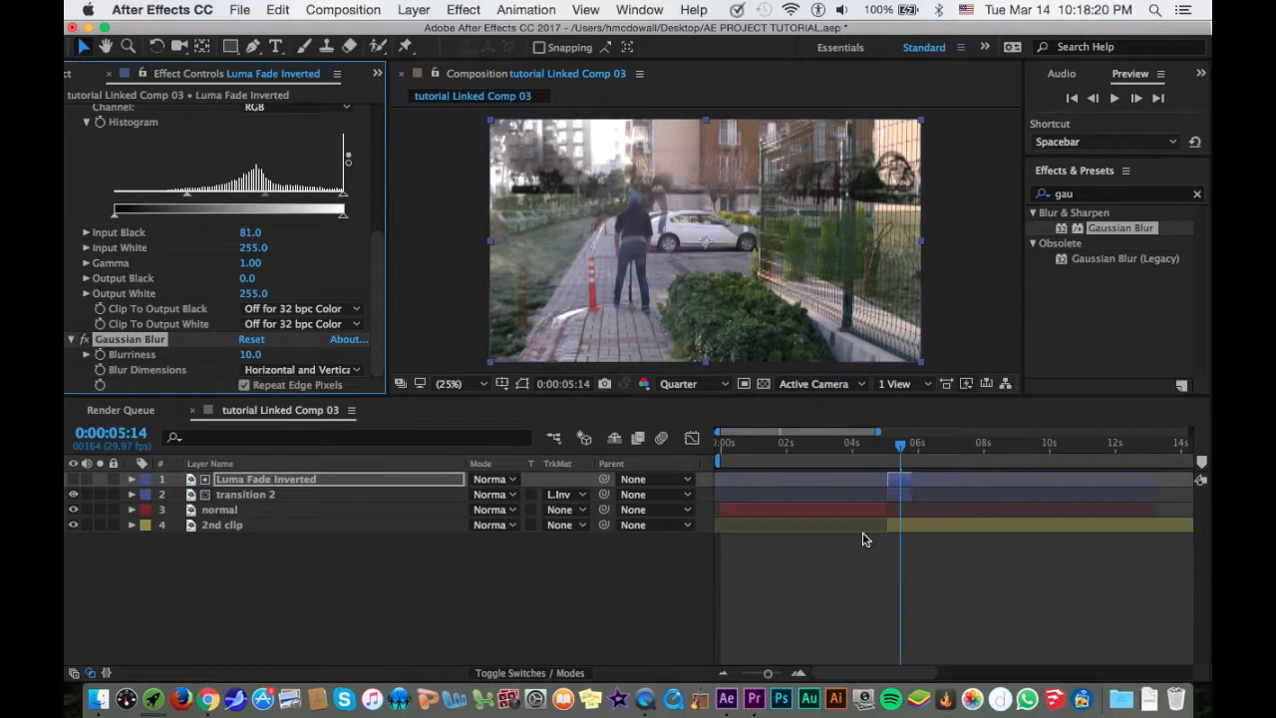
Step: Apply Curves to the normal layer and shape a slight S-curve that darkens shadows and lifts highlights
click(833, 443)
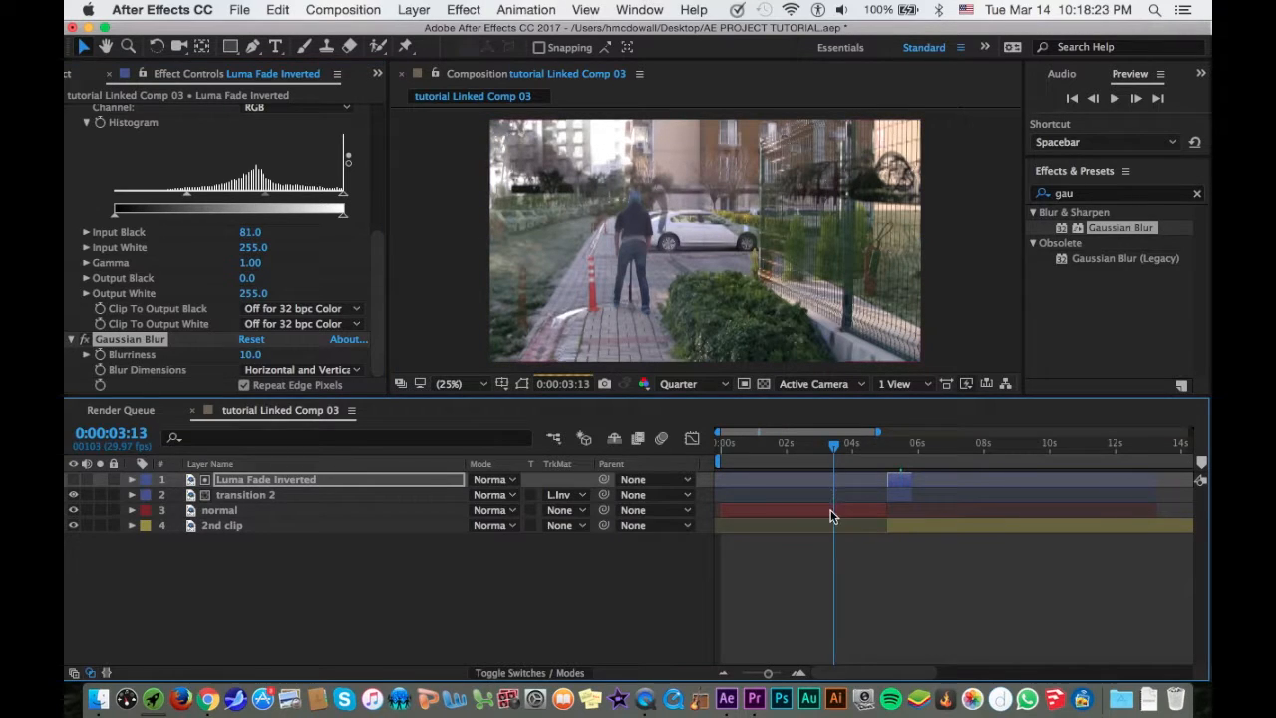
click(832, 511)
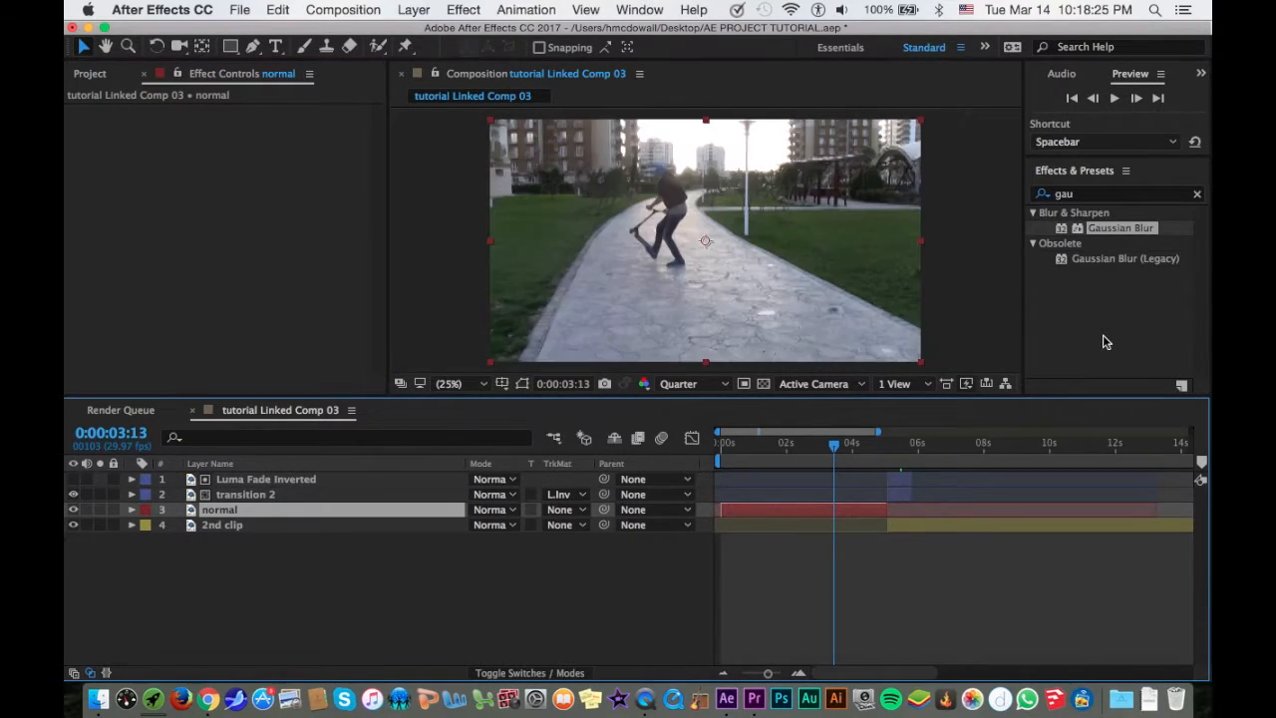
click(1114, 195)
text(curves)
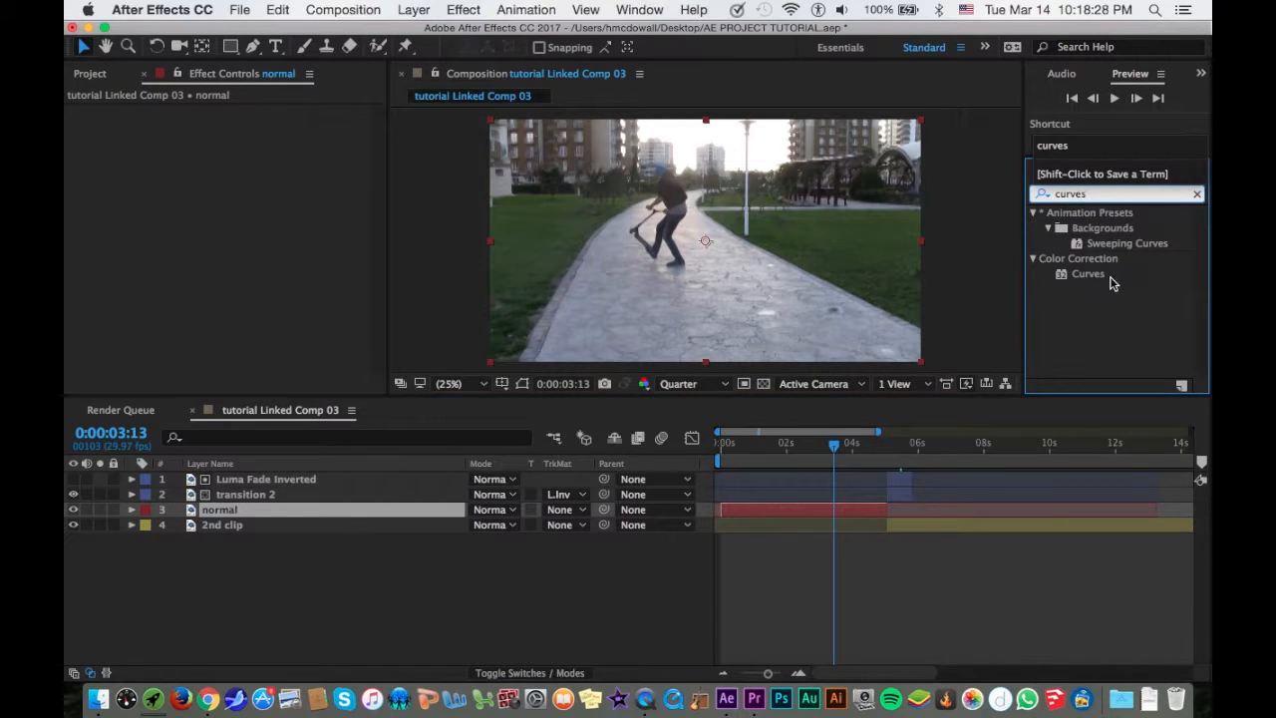
click(1101, 277)
double_click(1102, 277)
drag(214, 326, 174, 349)
drag(261, 249, 259, 240)
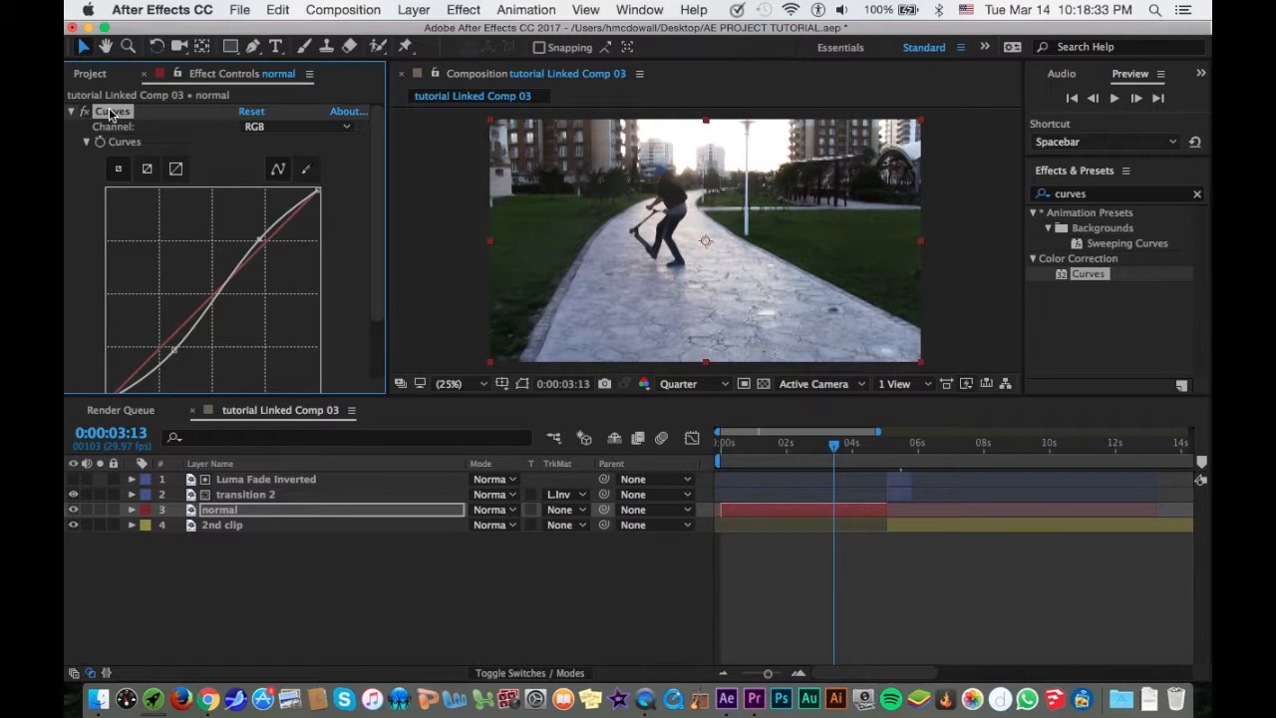
Step: Copy the normal layer's Curves effect onto the 2nd clip, transition 2 and Luma Fade Inverted layers
click(220, 526)
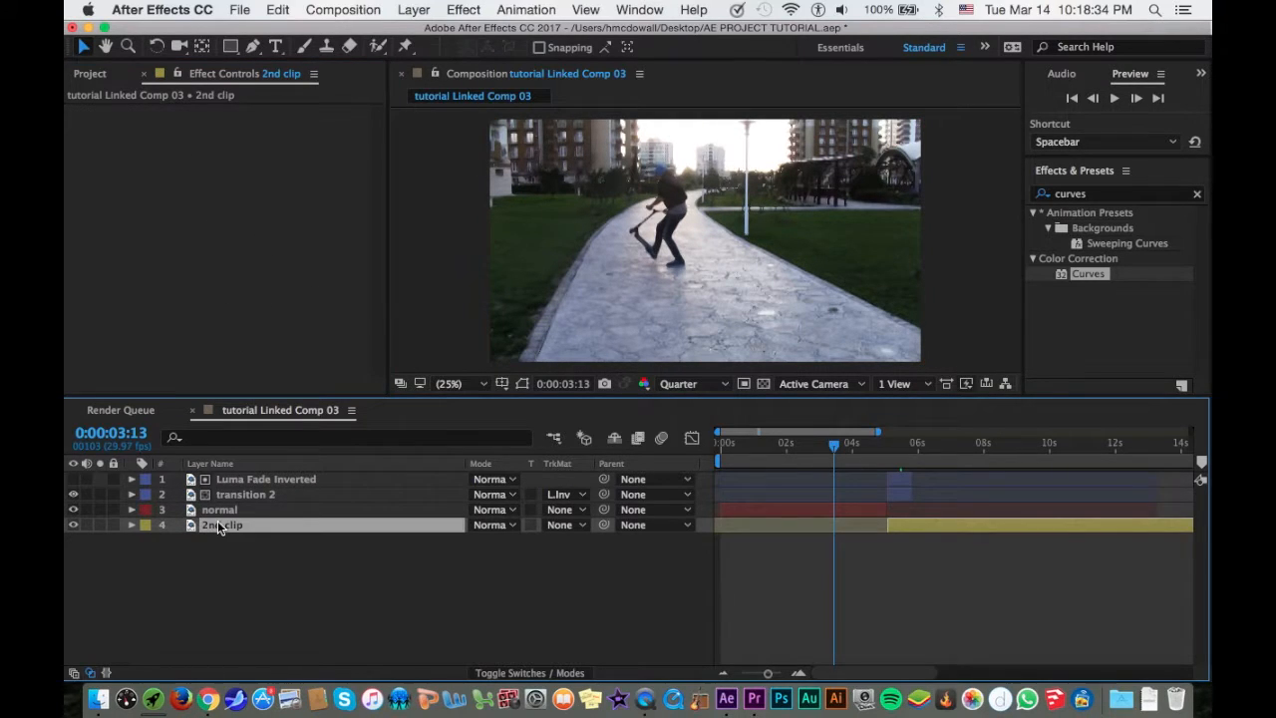
click(239, 494)
click(267, 479)
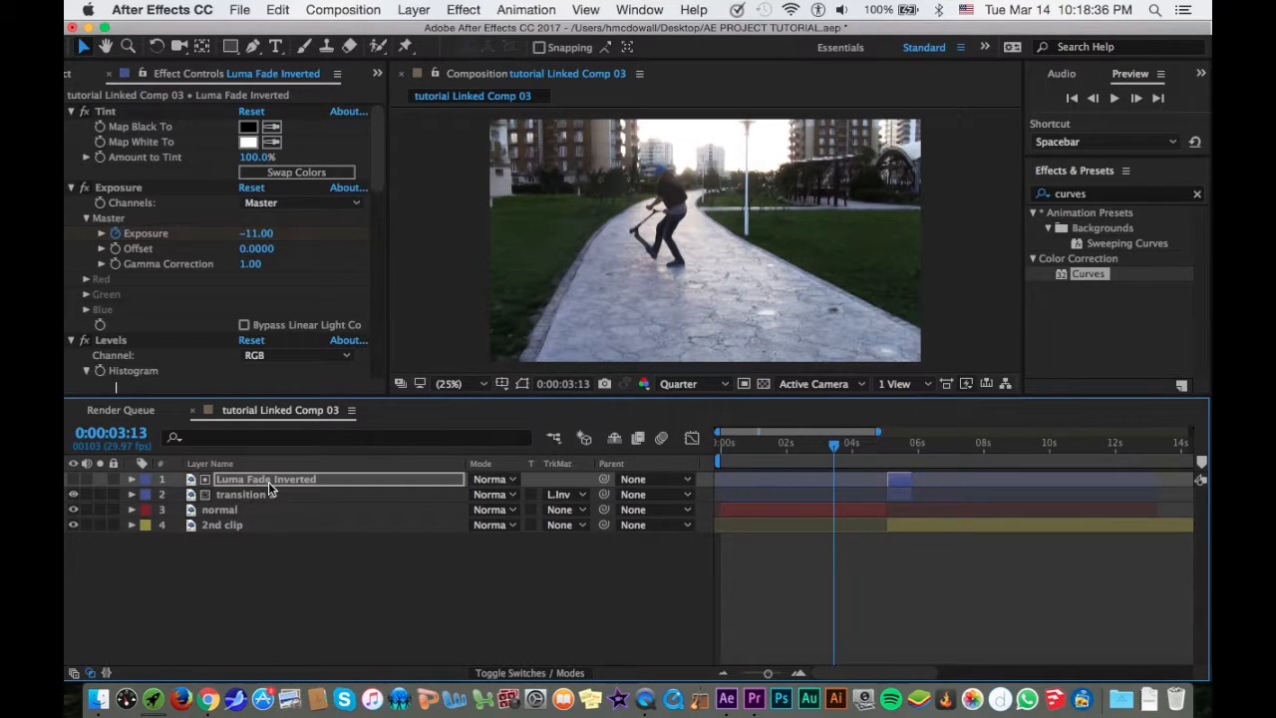
Step: Apply Sharpen to the Luma Fade Inverted layer and set its Sharpen Amount to 20
click(1096, 194)
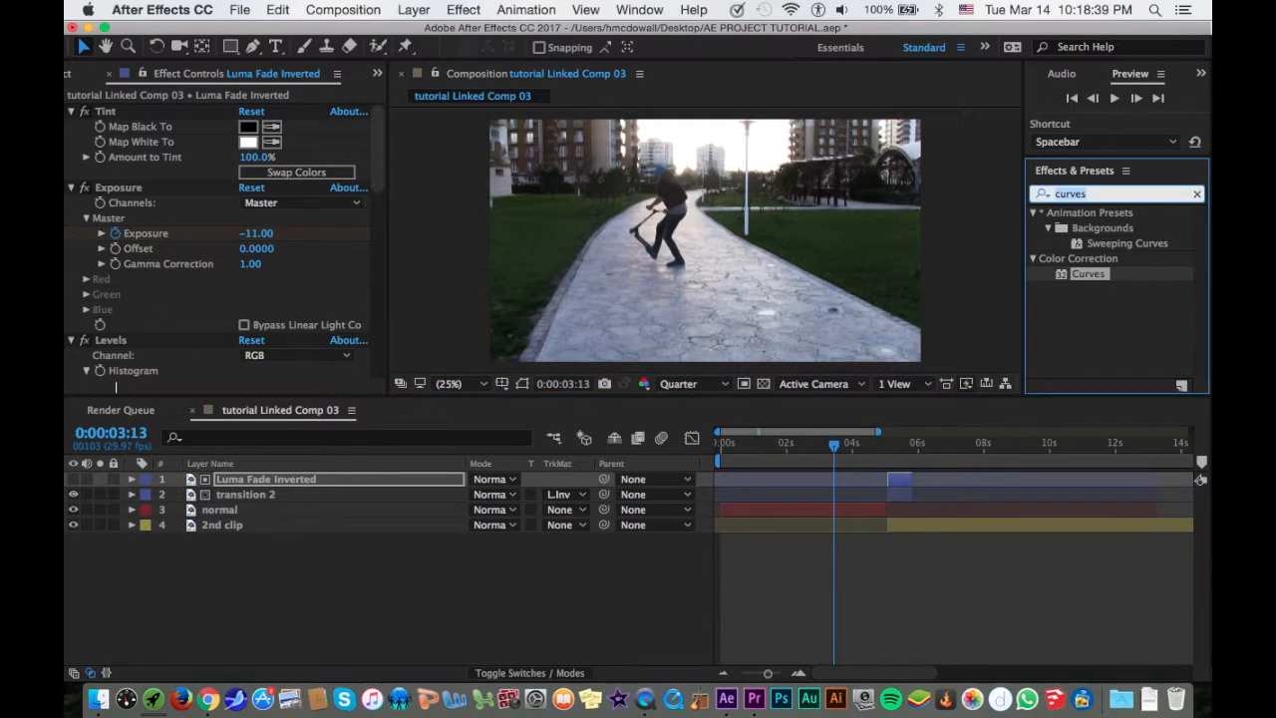
text(sharpen)
click(1087, 227)
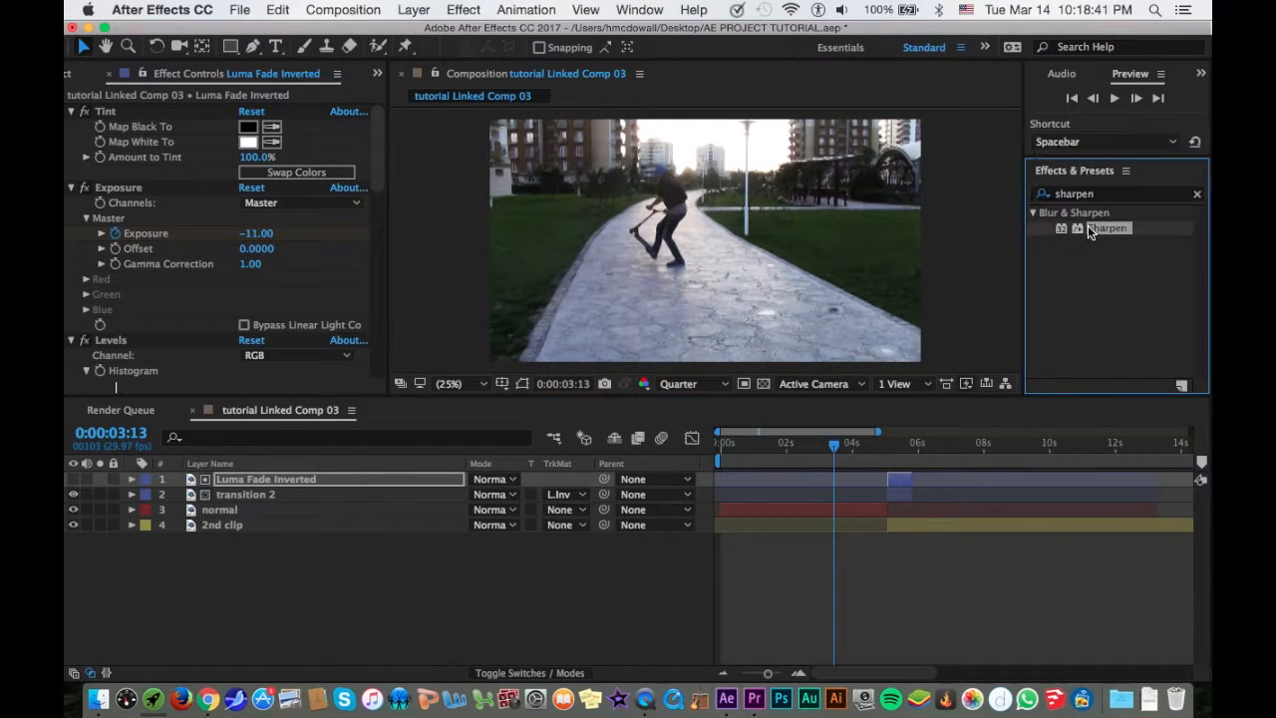
double_click(1087, 227)
scroll(199, 250, up, 5)
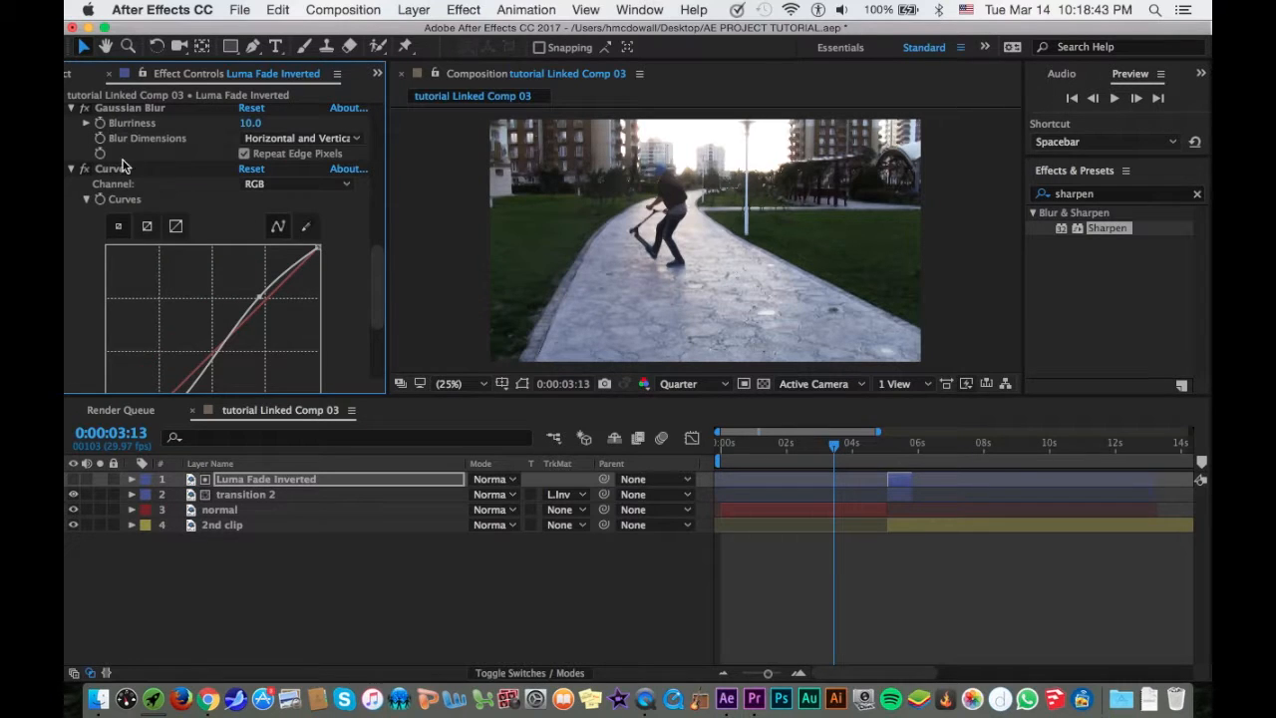
scroll(125, 176, down, 5)
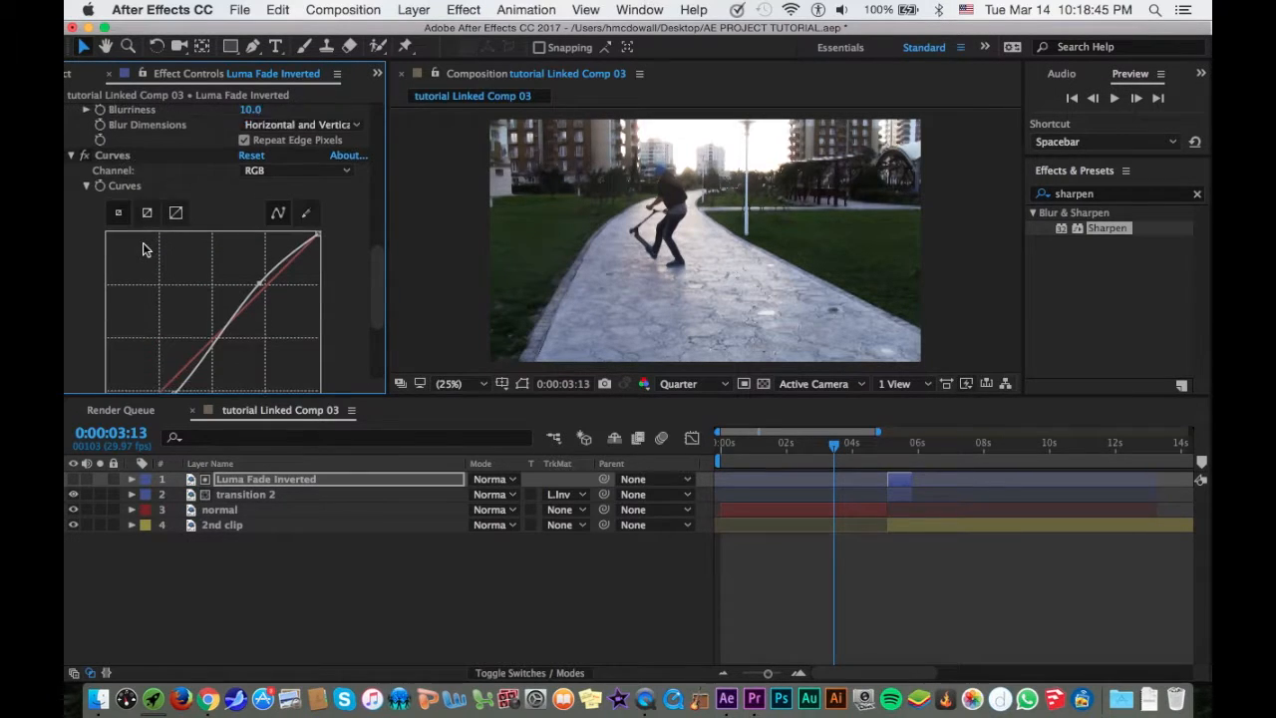
click(246, 385)
text(20)
key(Return)
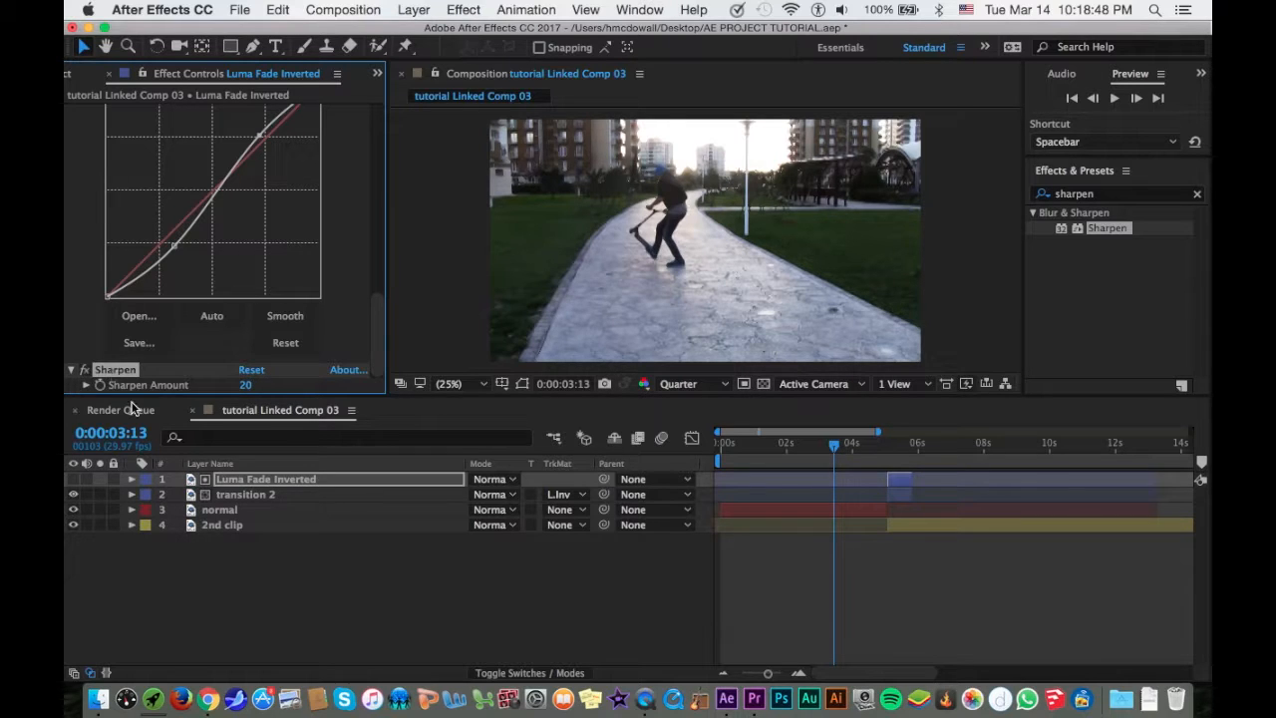
Step: Copy the Sharpen effect onto the transition 2, normal and 2nd clip layers
click(217, 495)
click(219, 509)
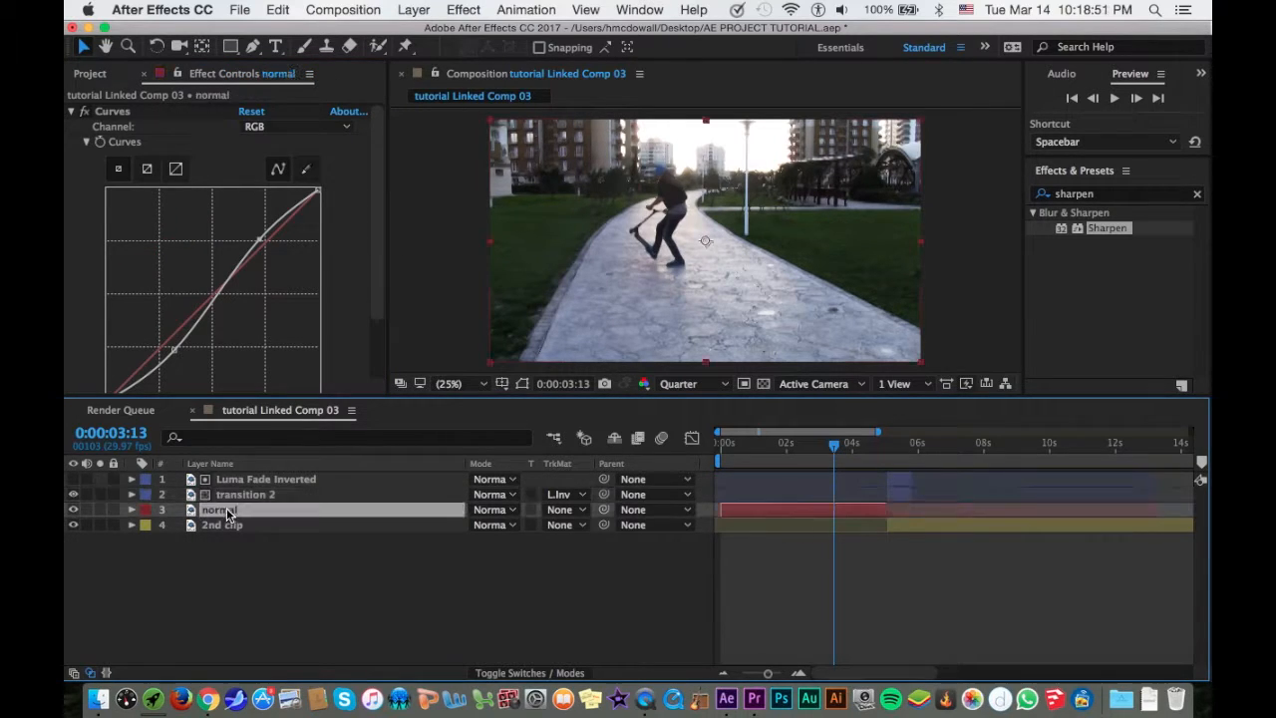
click(237, 526)
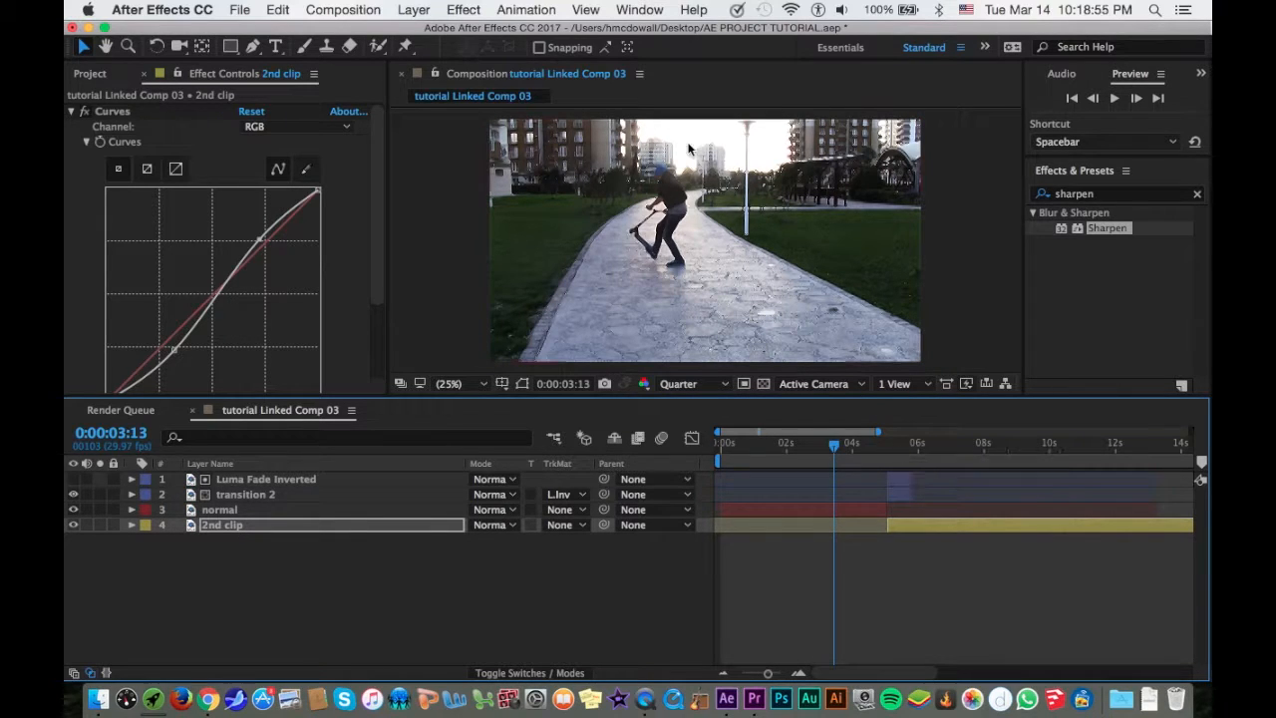
Step: Create a black 1920 x 1080 px solid and apply the WIDESCREEN EFFECT preset to it
key(super+y)
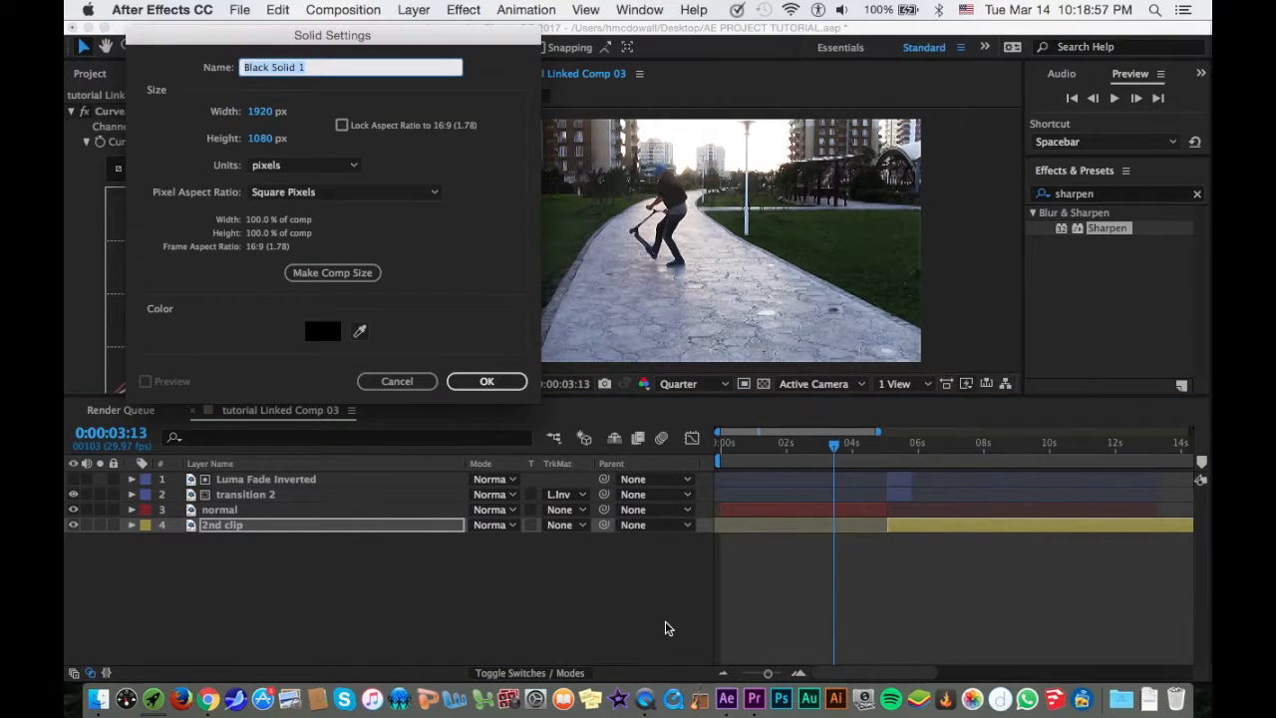
key(Return)
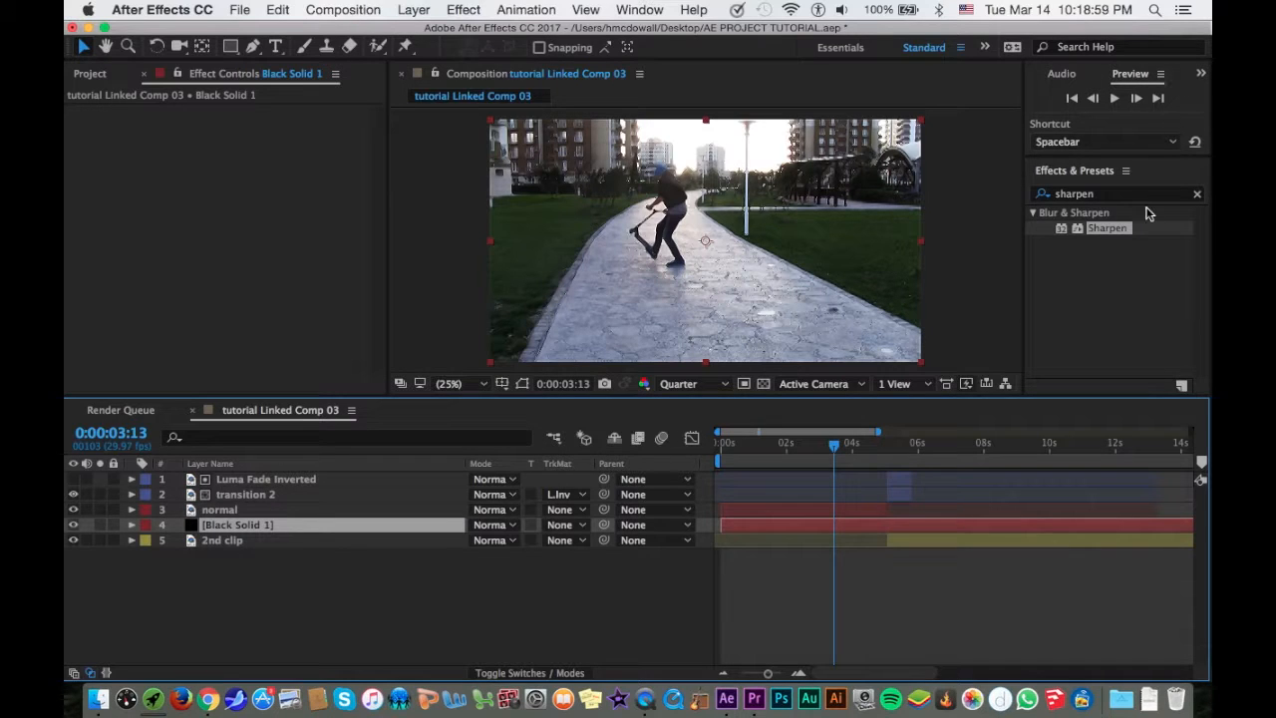
click(1111, 195)
text(wide)
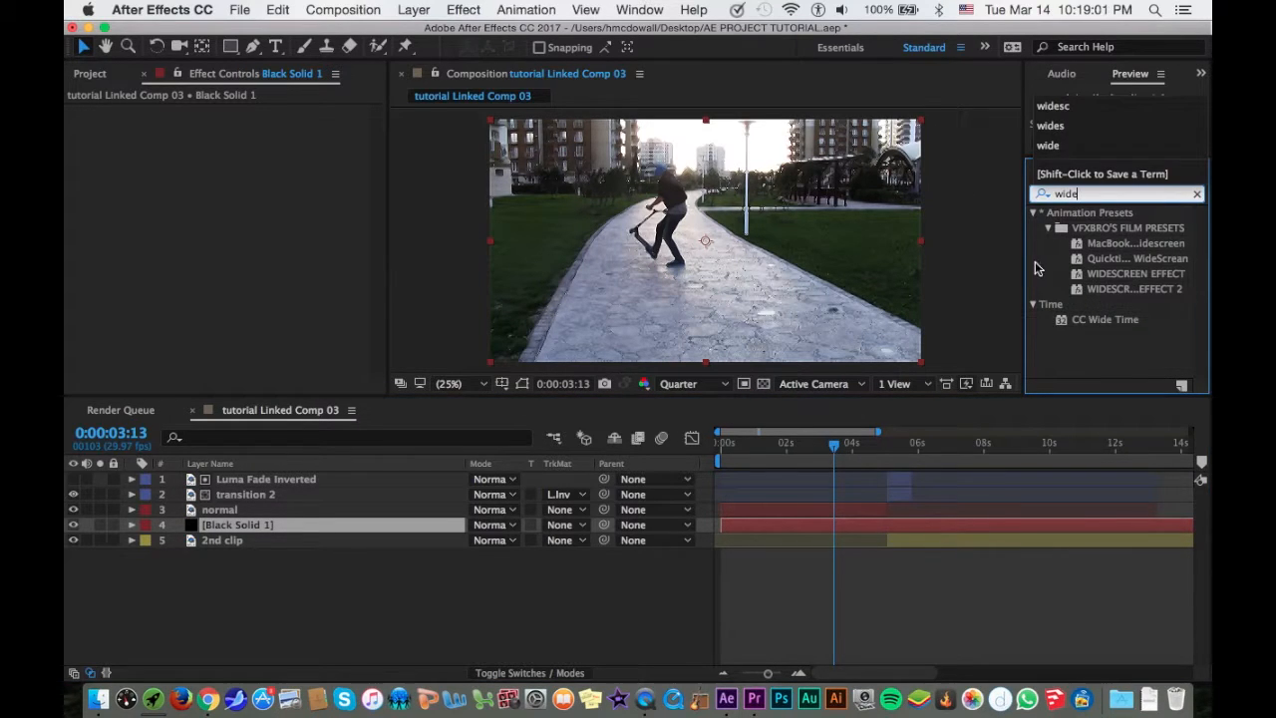
double_click(1124, 275)
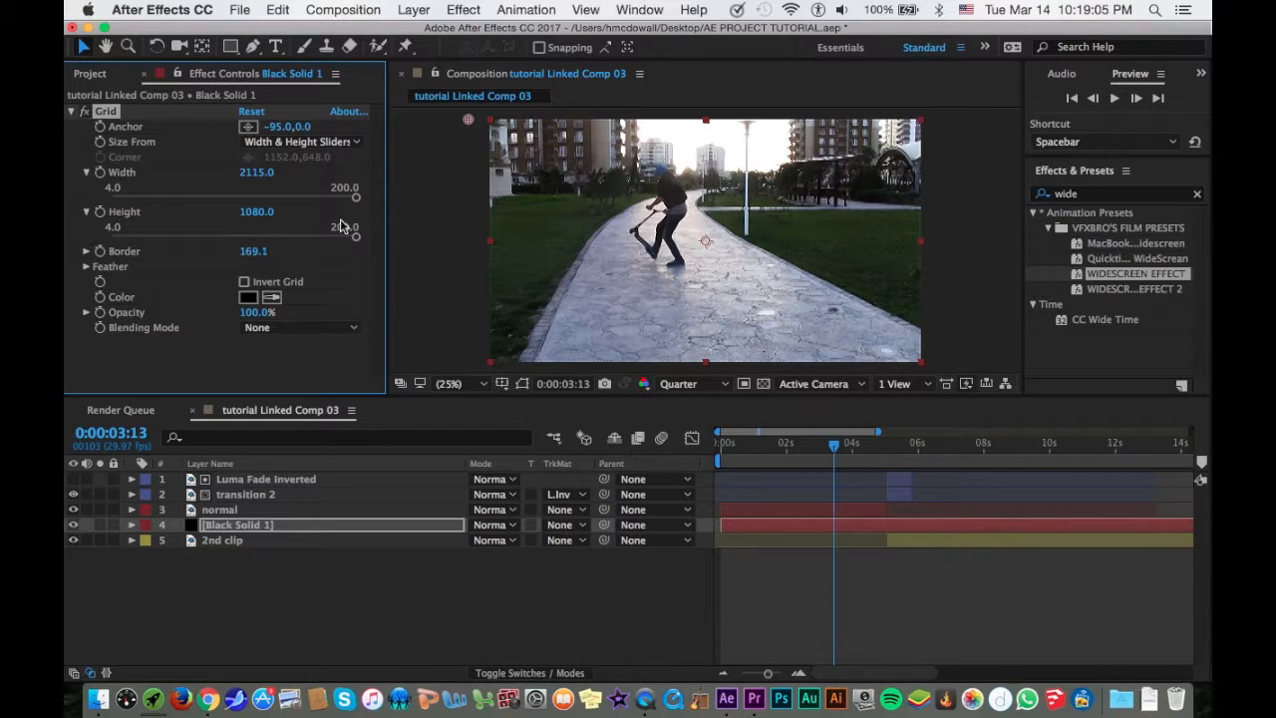
Step: Set the black solid's Grid Border to 109 and move the solid to the top of the layer stack
click(249, 251)
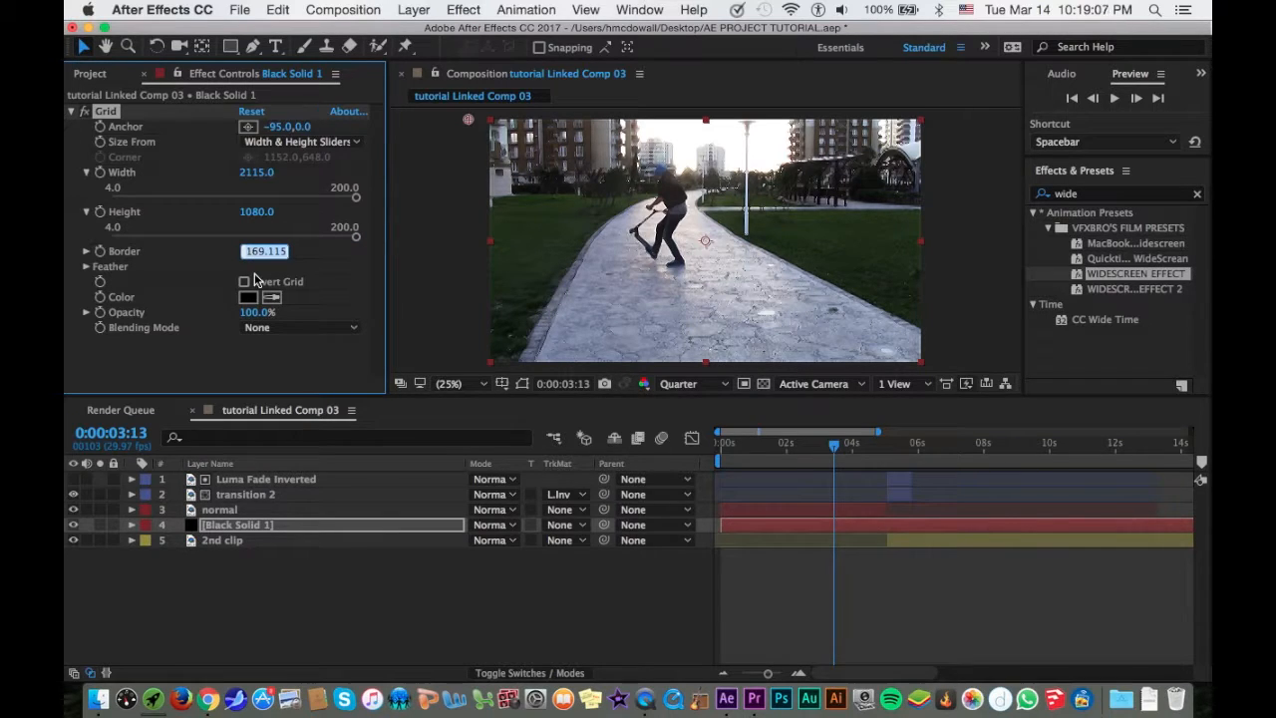
text(109)
key(Return)
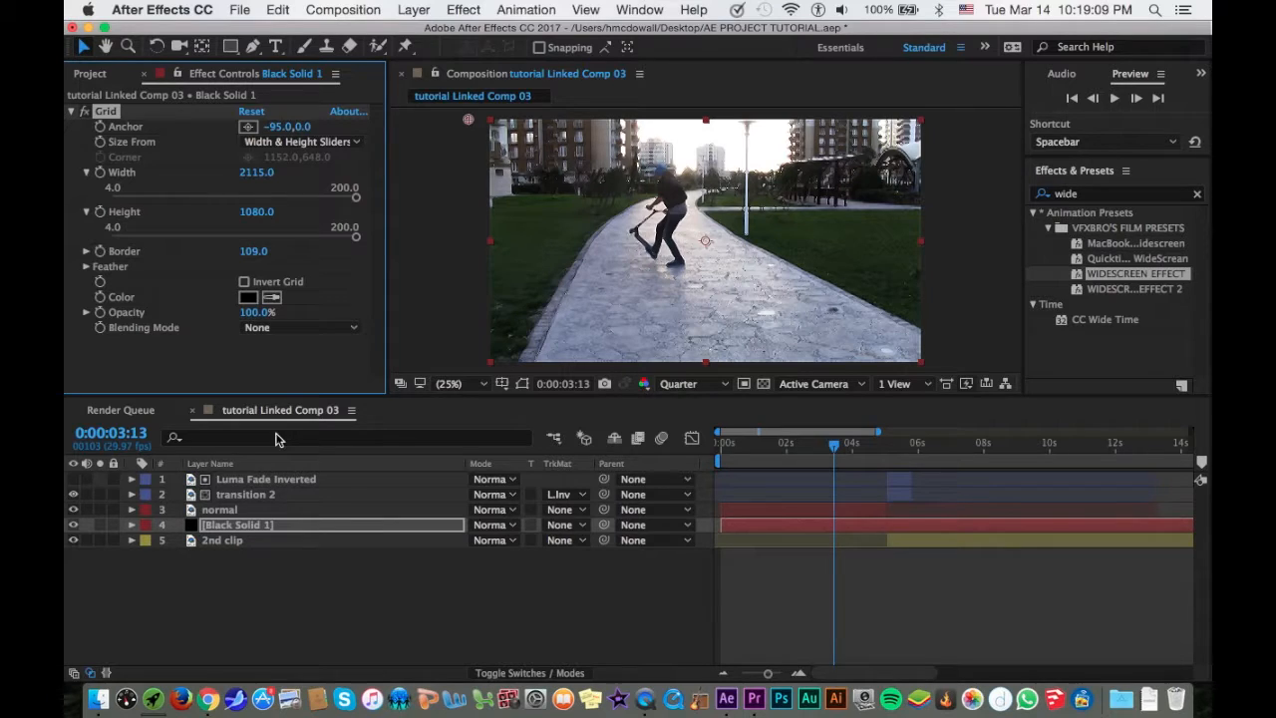
drag(296, 520, 308, 474)
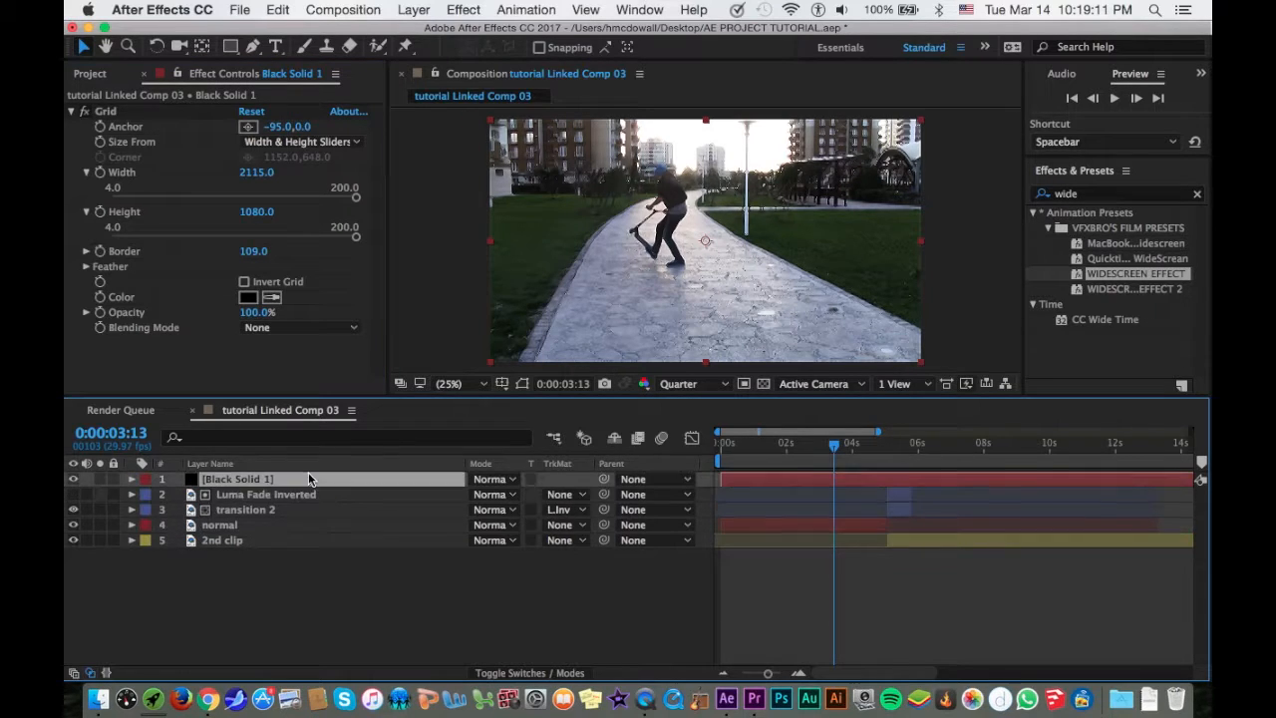
click(883, 446)
click(897, 445)
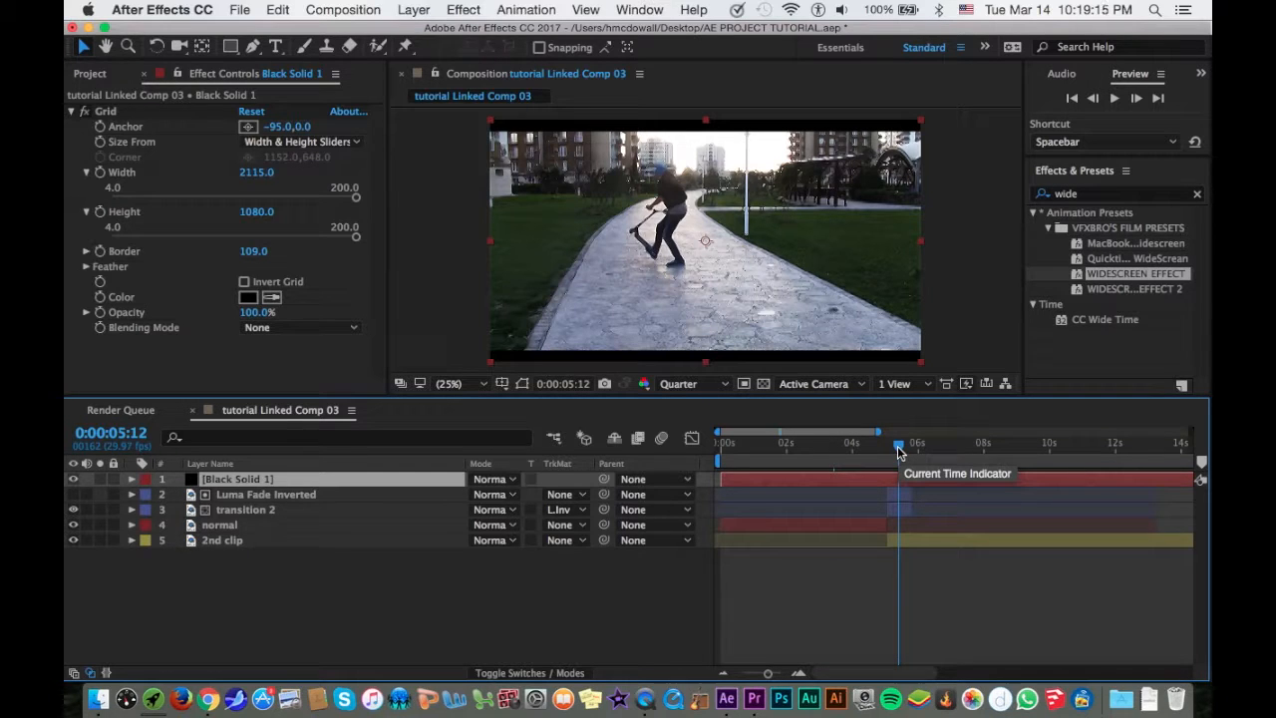